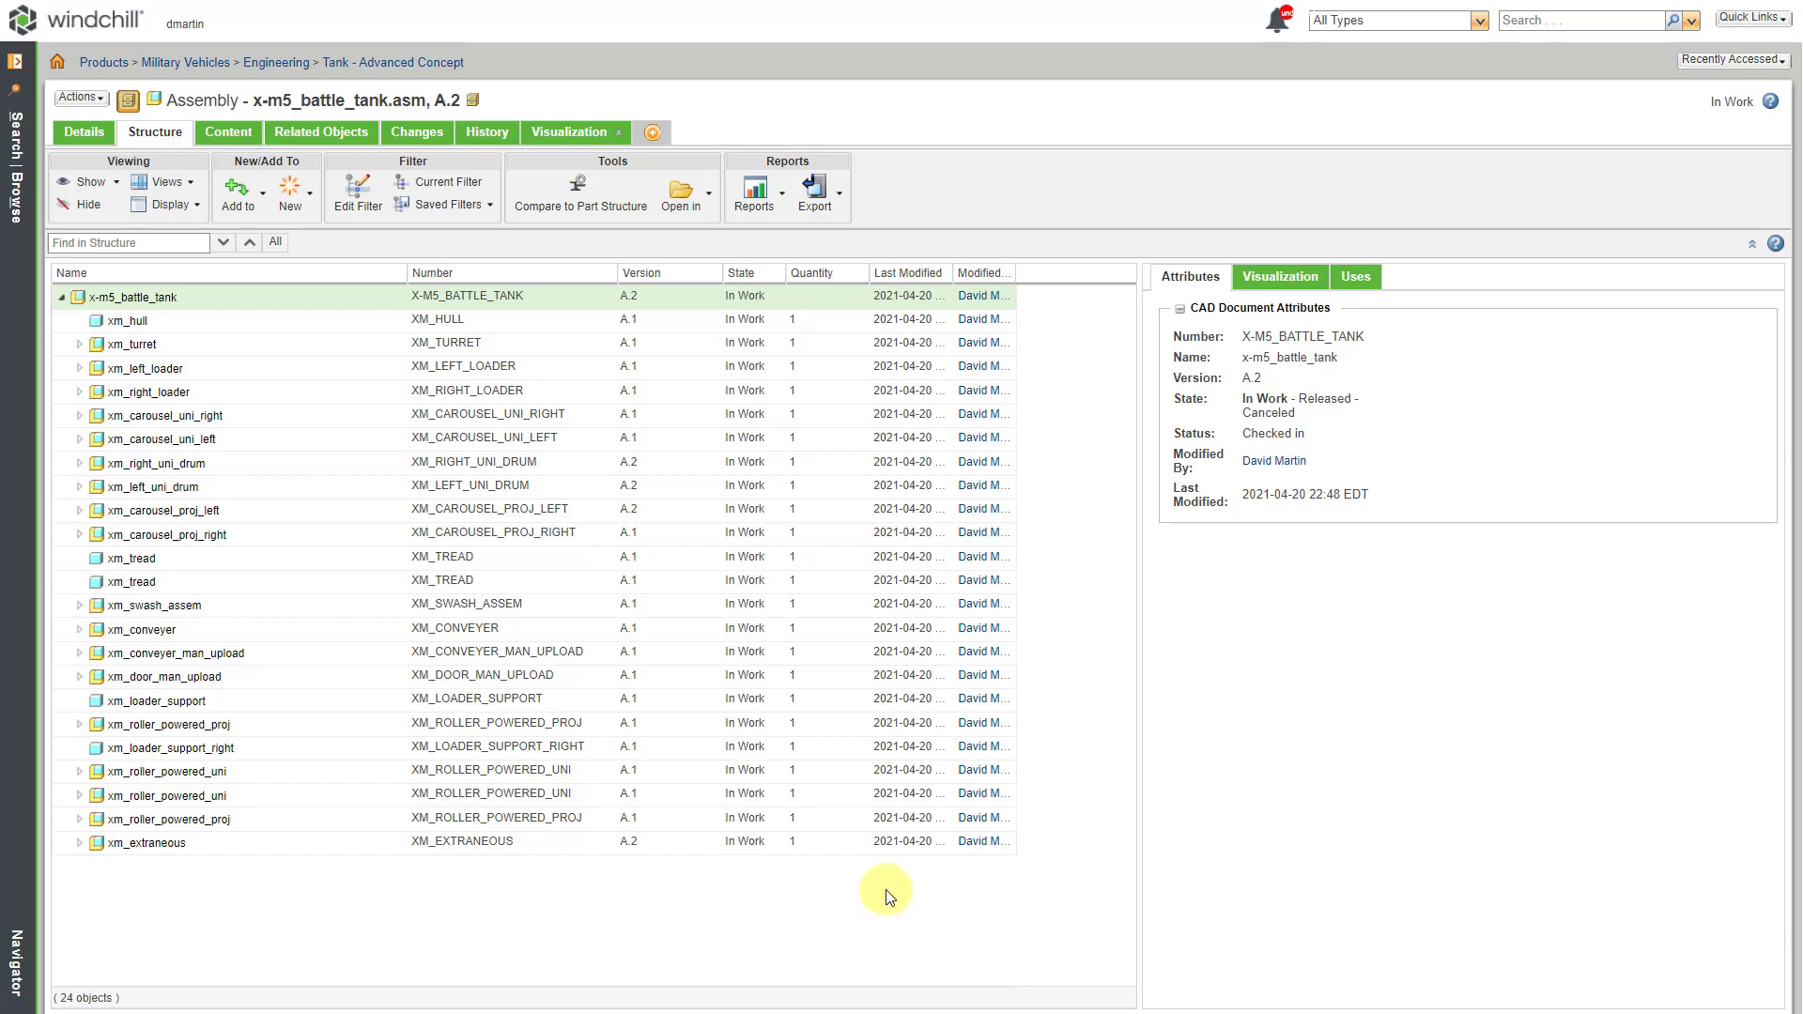
# Show the Details page of the x-m5_battle_tank.asm assembly, version A.2, with its attributes.
pyautogui.click(84, 131)
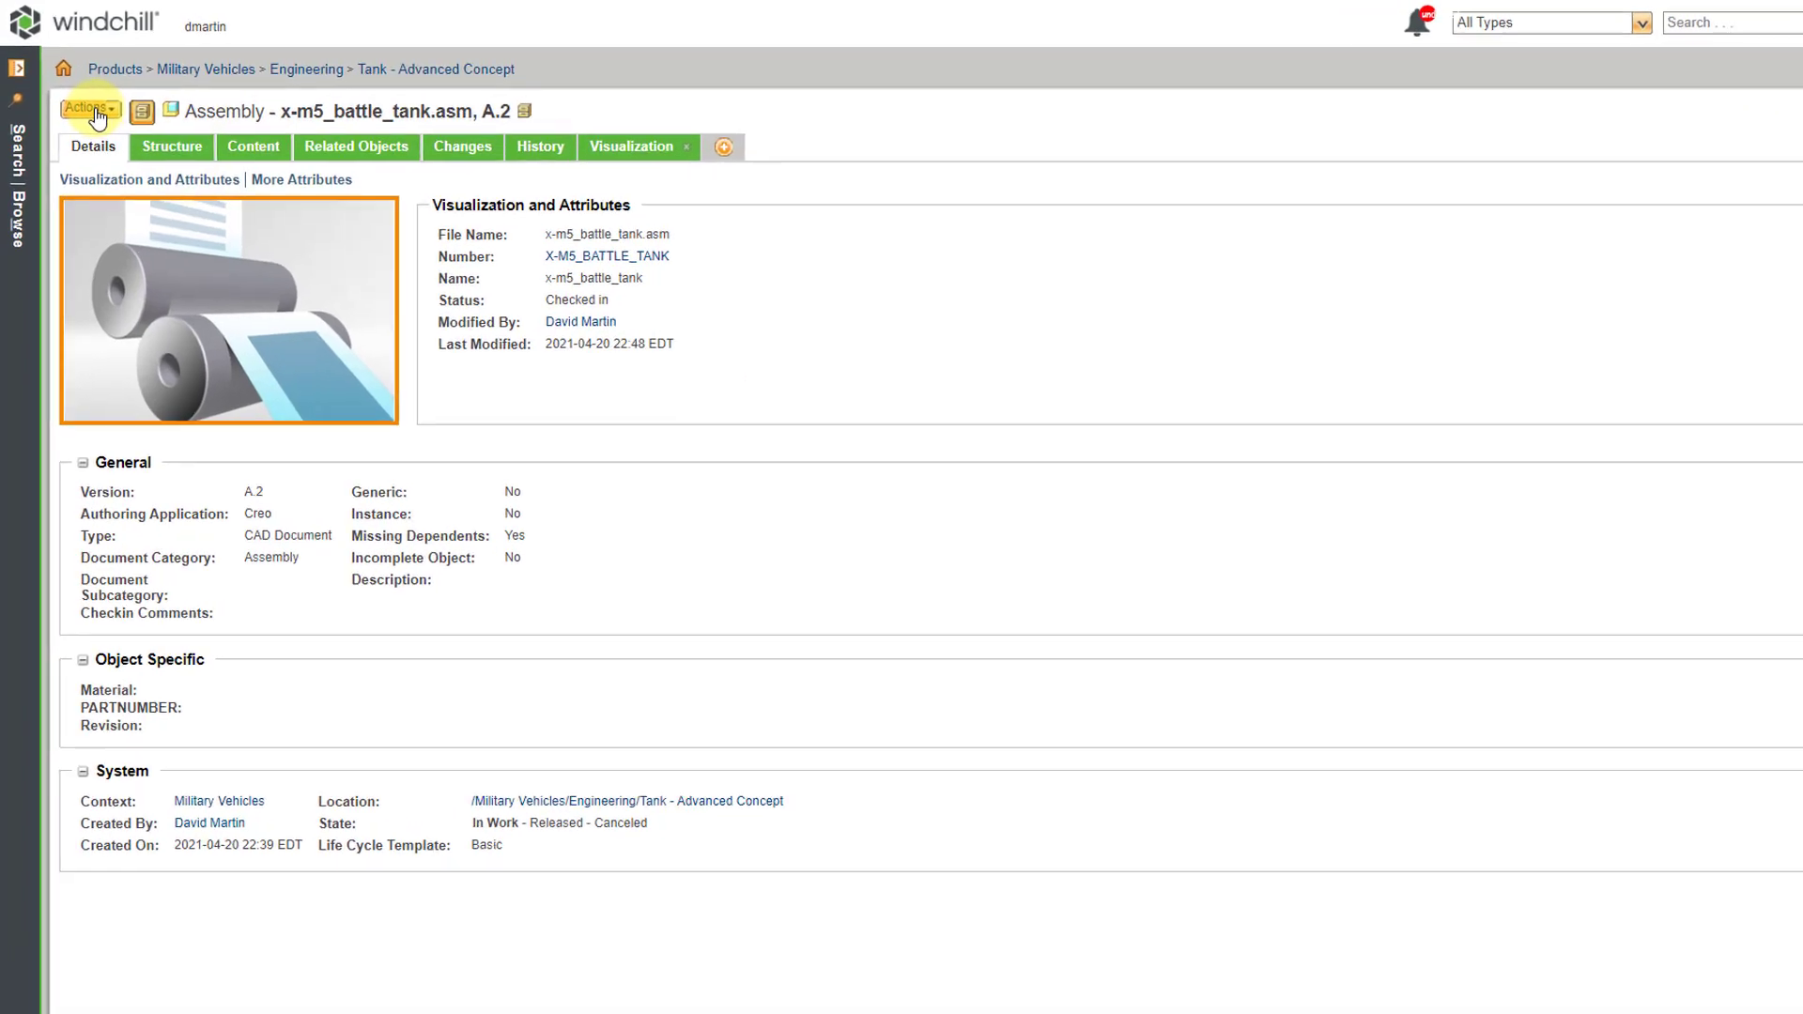
# Open Add to Baseline for the x-m5_battle_tank assembly, then reposition and enlarge the dialog.
pyautogui.click(91, 109)
pyautogui.moveTo(123, 199)
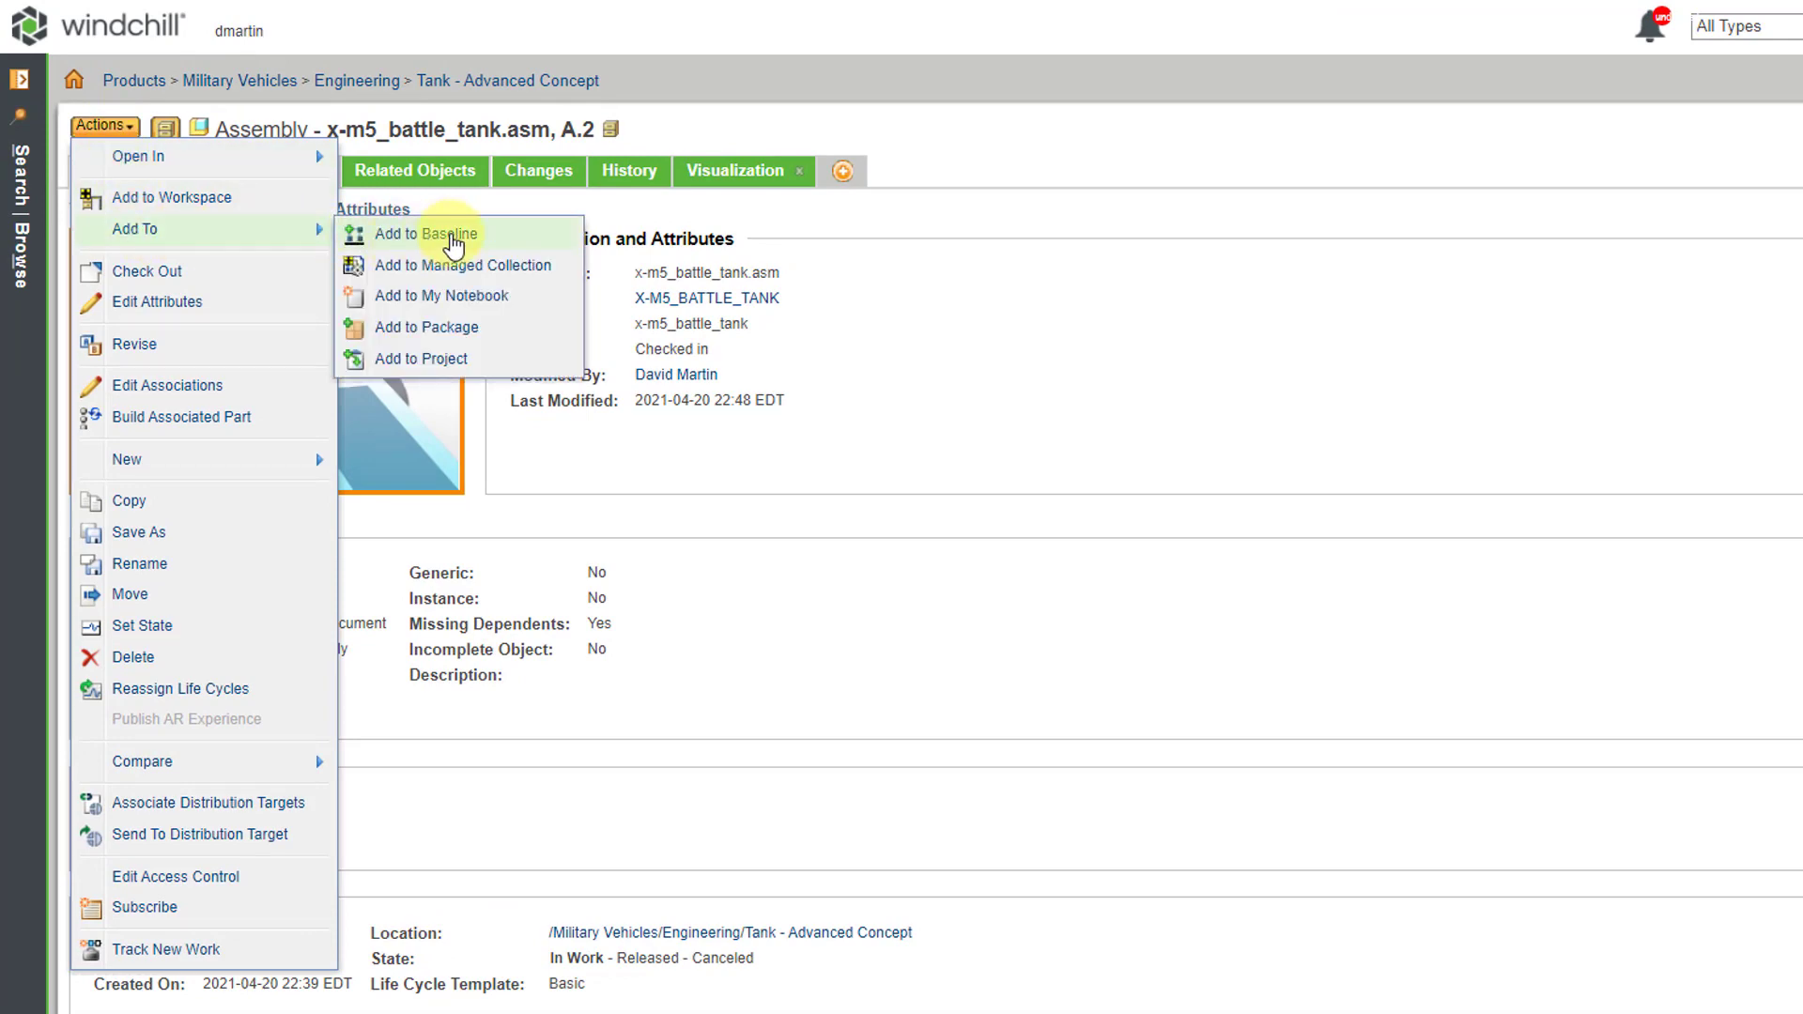
pyautogui.click(452, 243)
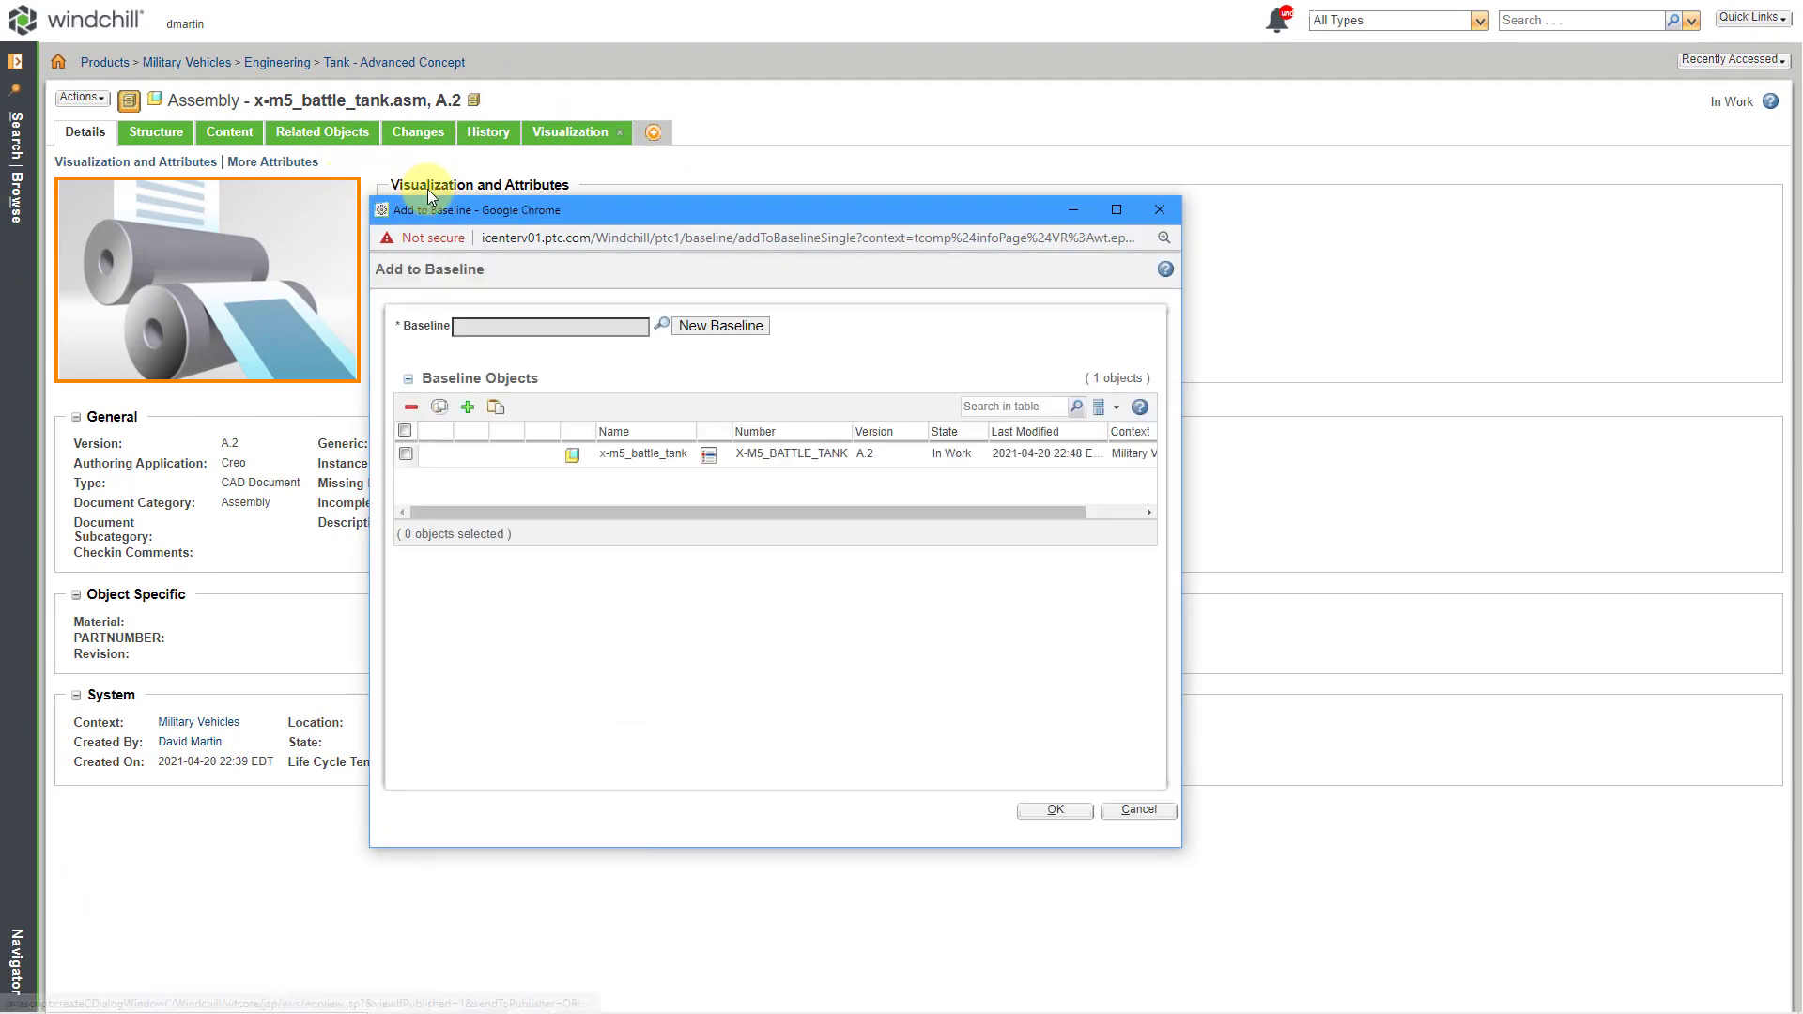
pyautogui.moveTo(493, 216); pyautogui.dragTo(232, 115)
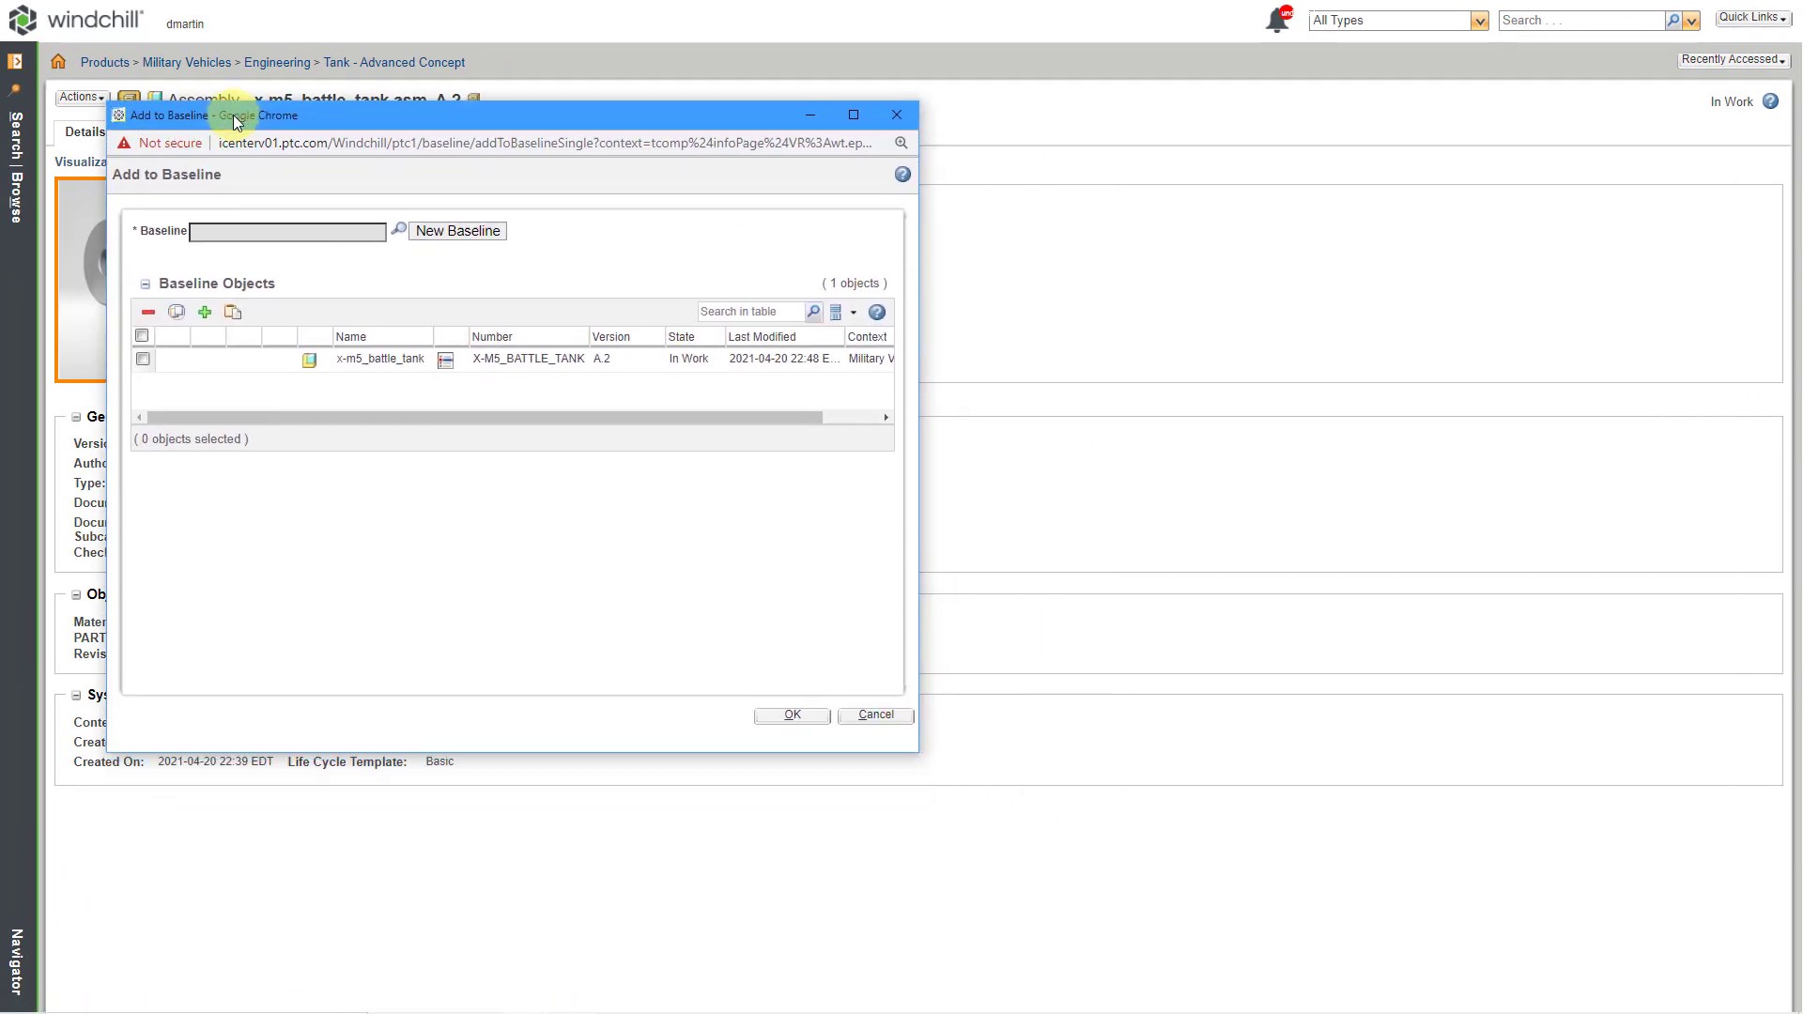
pyautogui.moveTo(923, 671); pyautogui.dragTo(1432, 668)
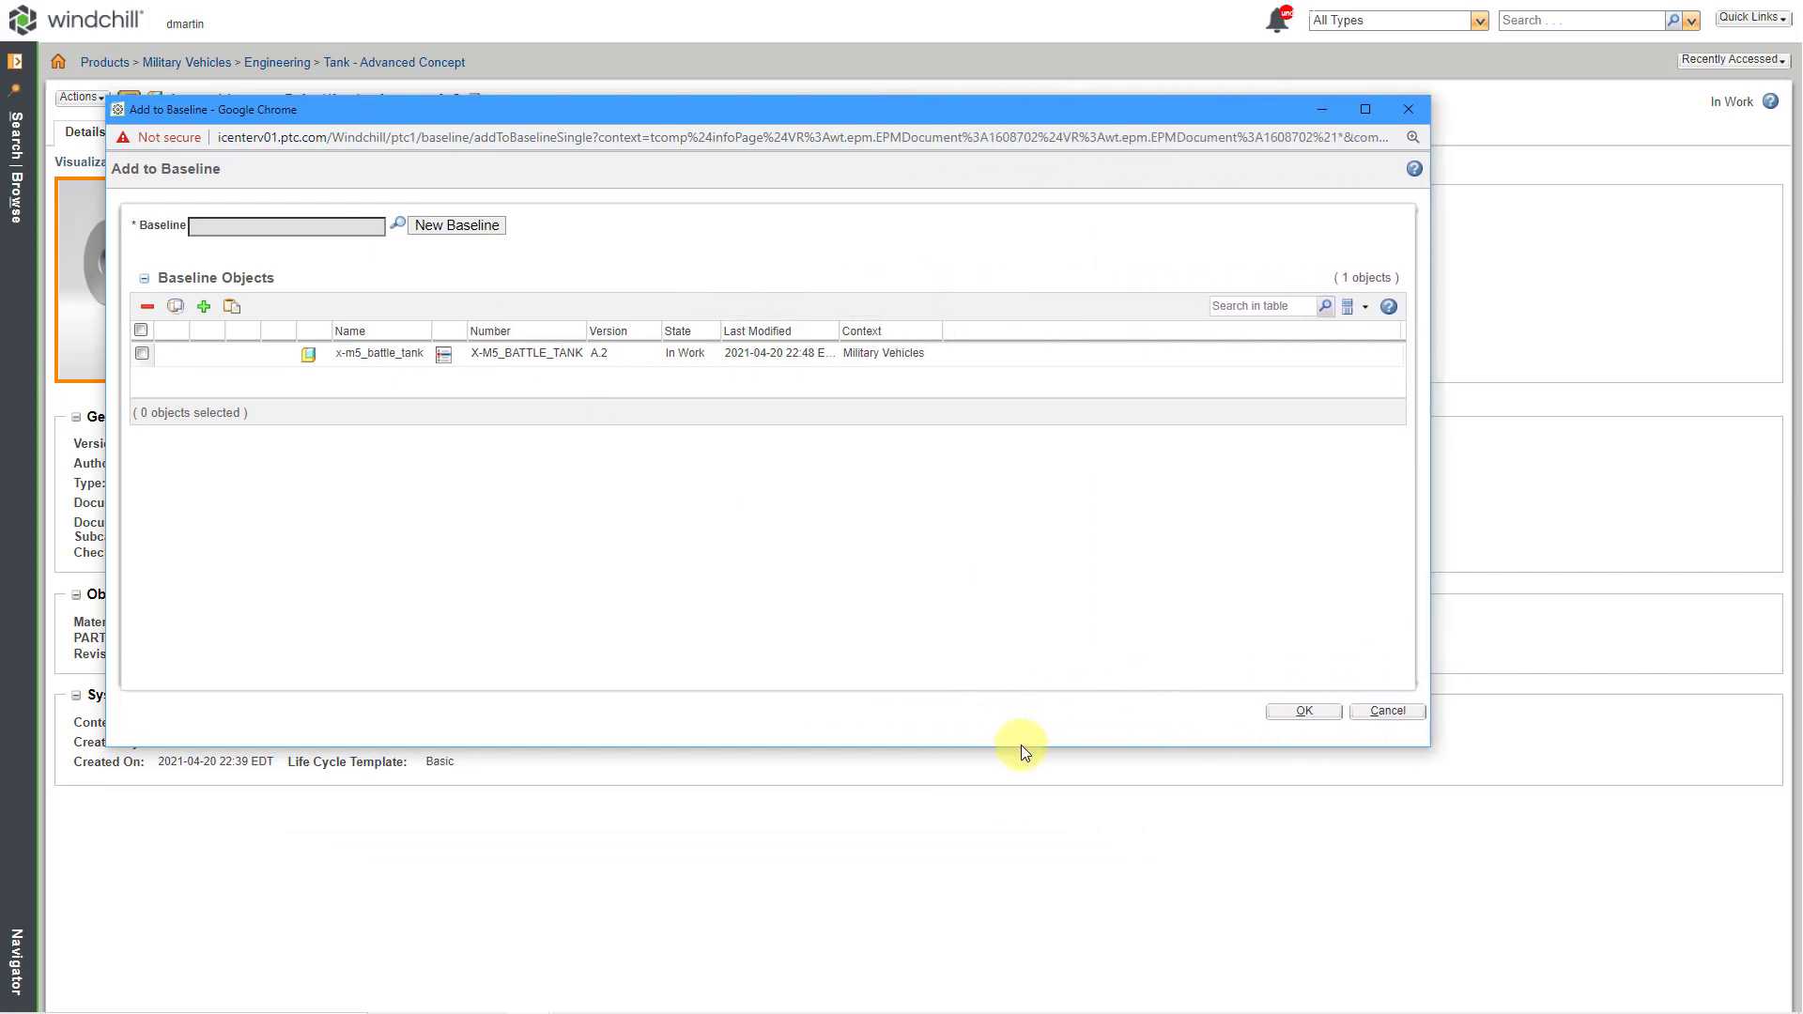
pyautogui.moveTo(1022, 746); pyautogui.dragTo(1034, 818)
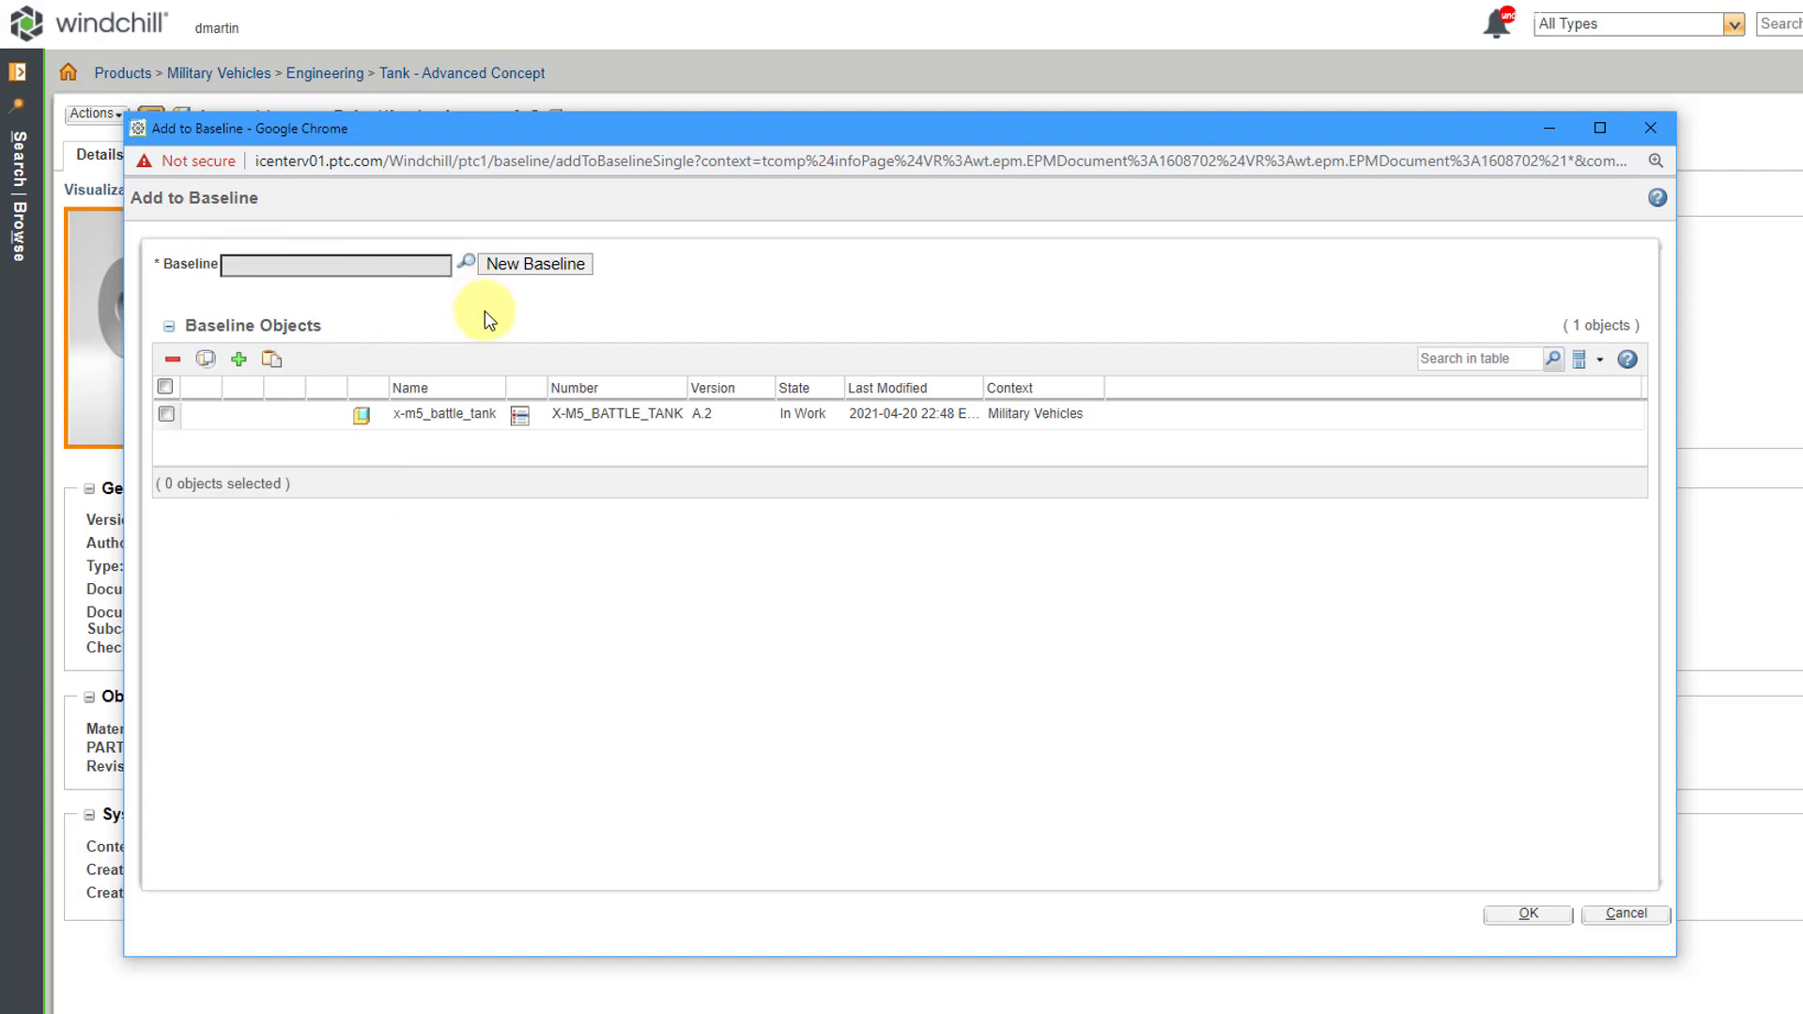
# Start a new baseline and name it 'Advanced Tank CDR'.
pyautogui.click(535, 267)
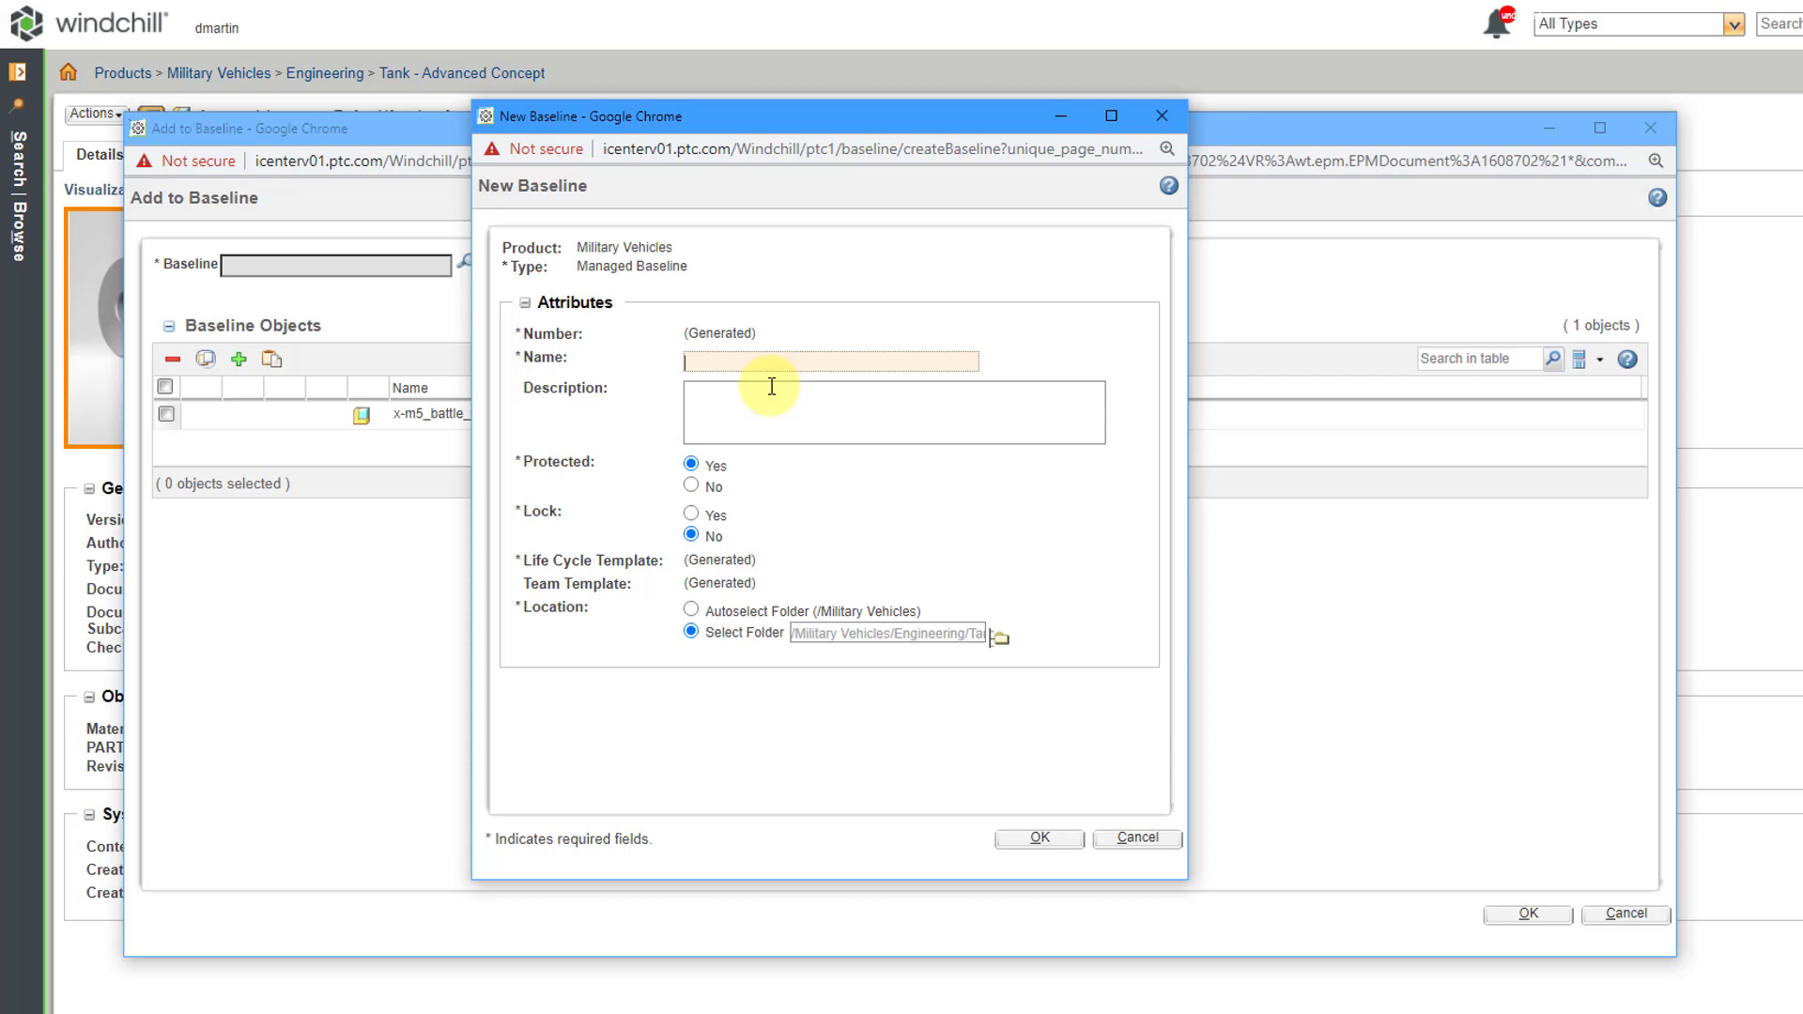
pyautogui.write('Advanced Tank CDR')
# Set the new baseline's location to the /Military Vehicles/Baselines folder.
pyautogui.click(1001, 643)
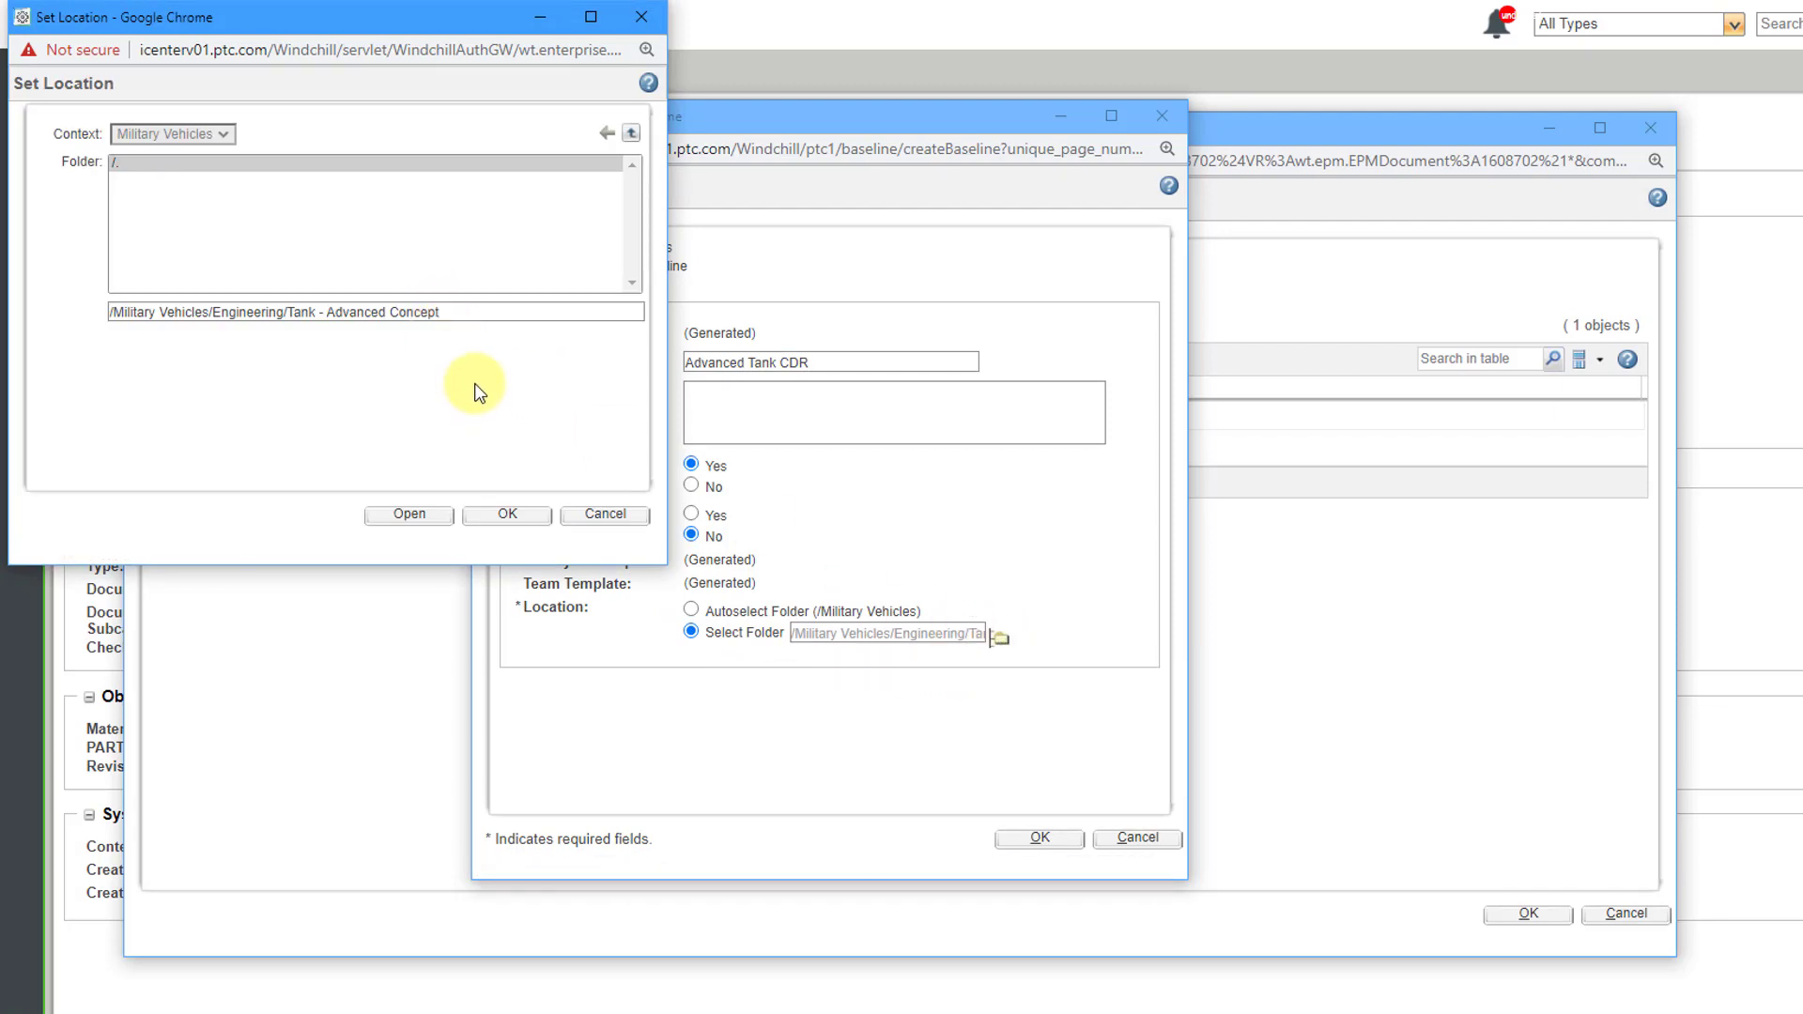
pyautogui.click(632, 133)
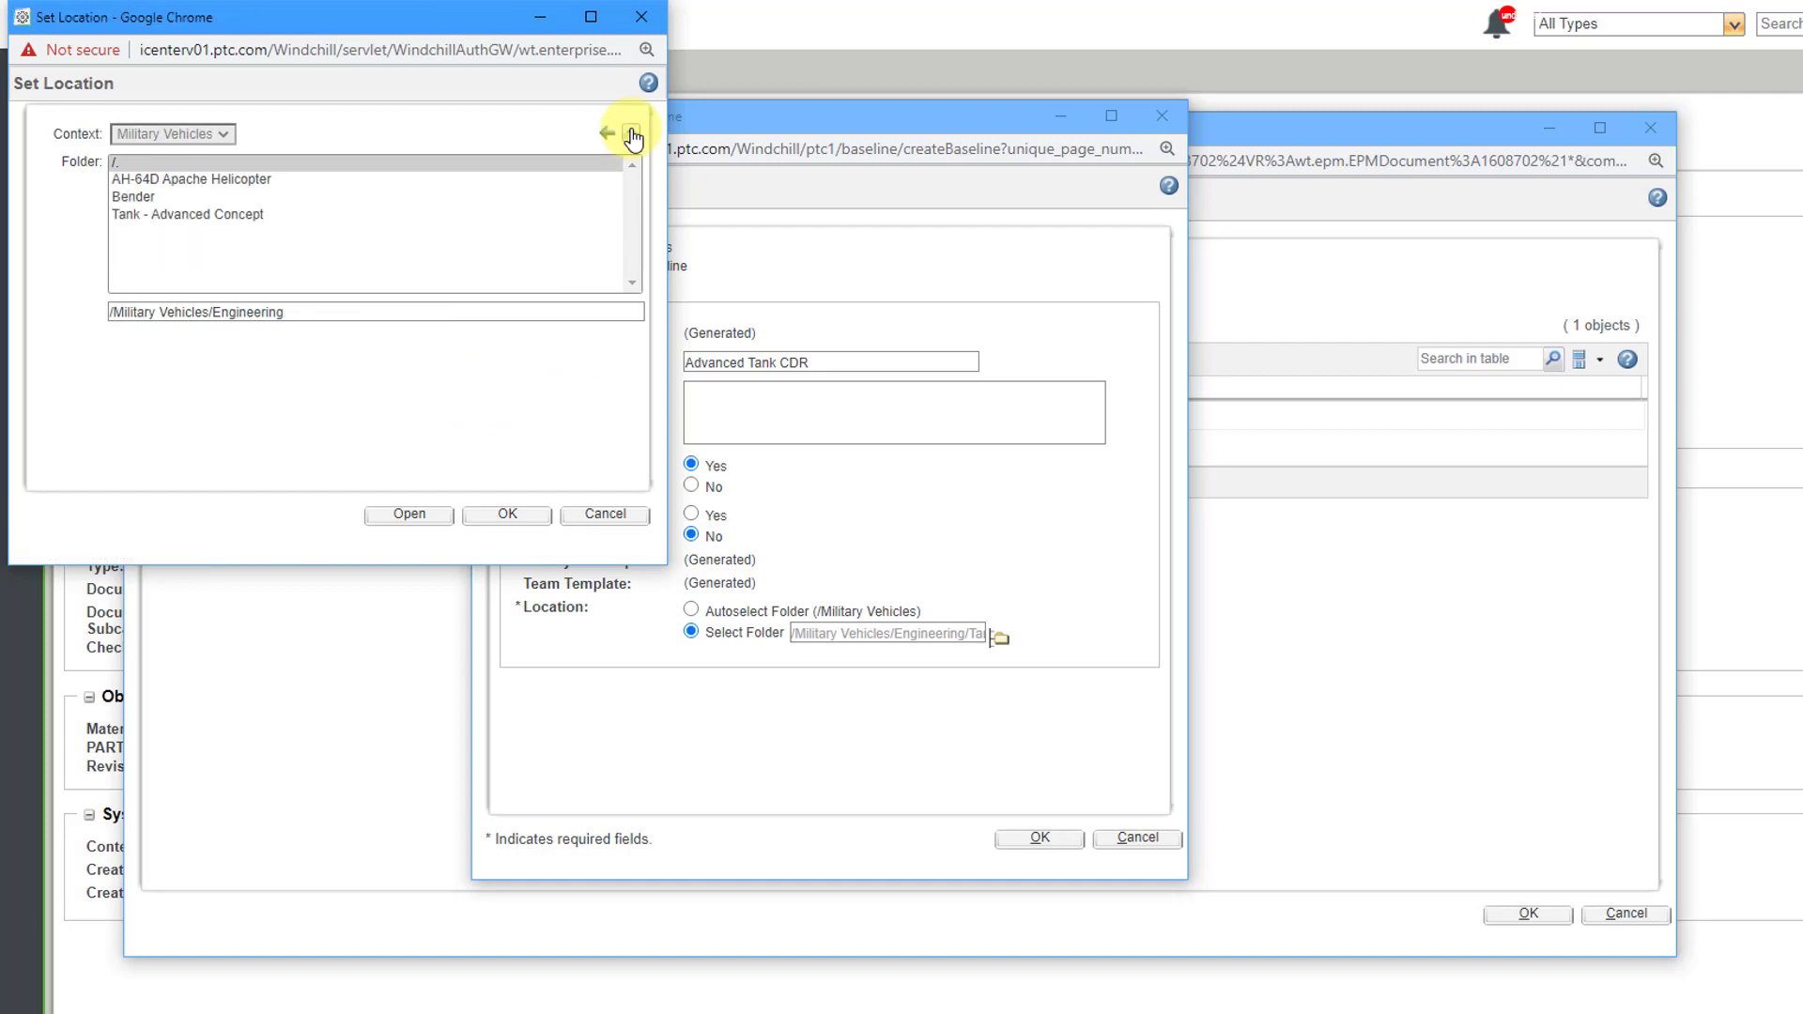
pyautogui.click(632, 134)
pyautogui.click(154, 215)
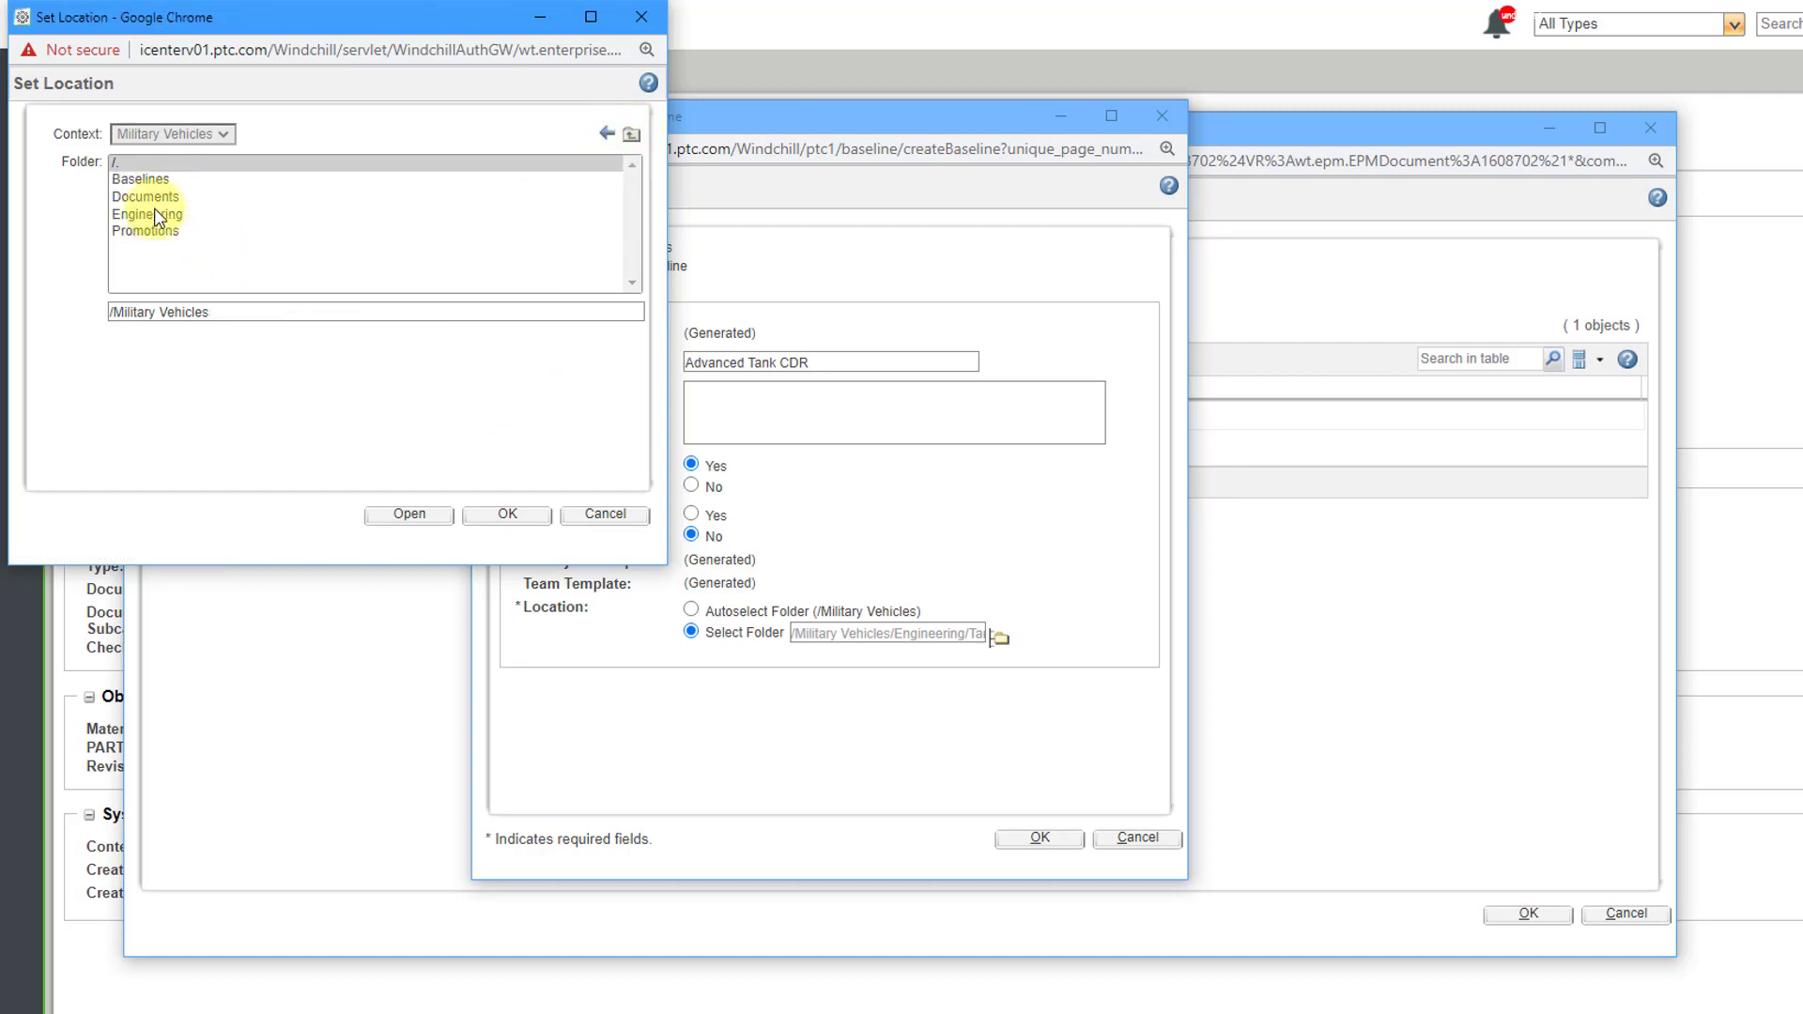
pyautogui.doubleClick(143, 180)
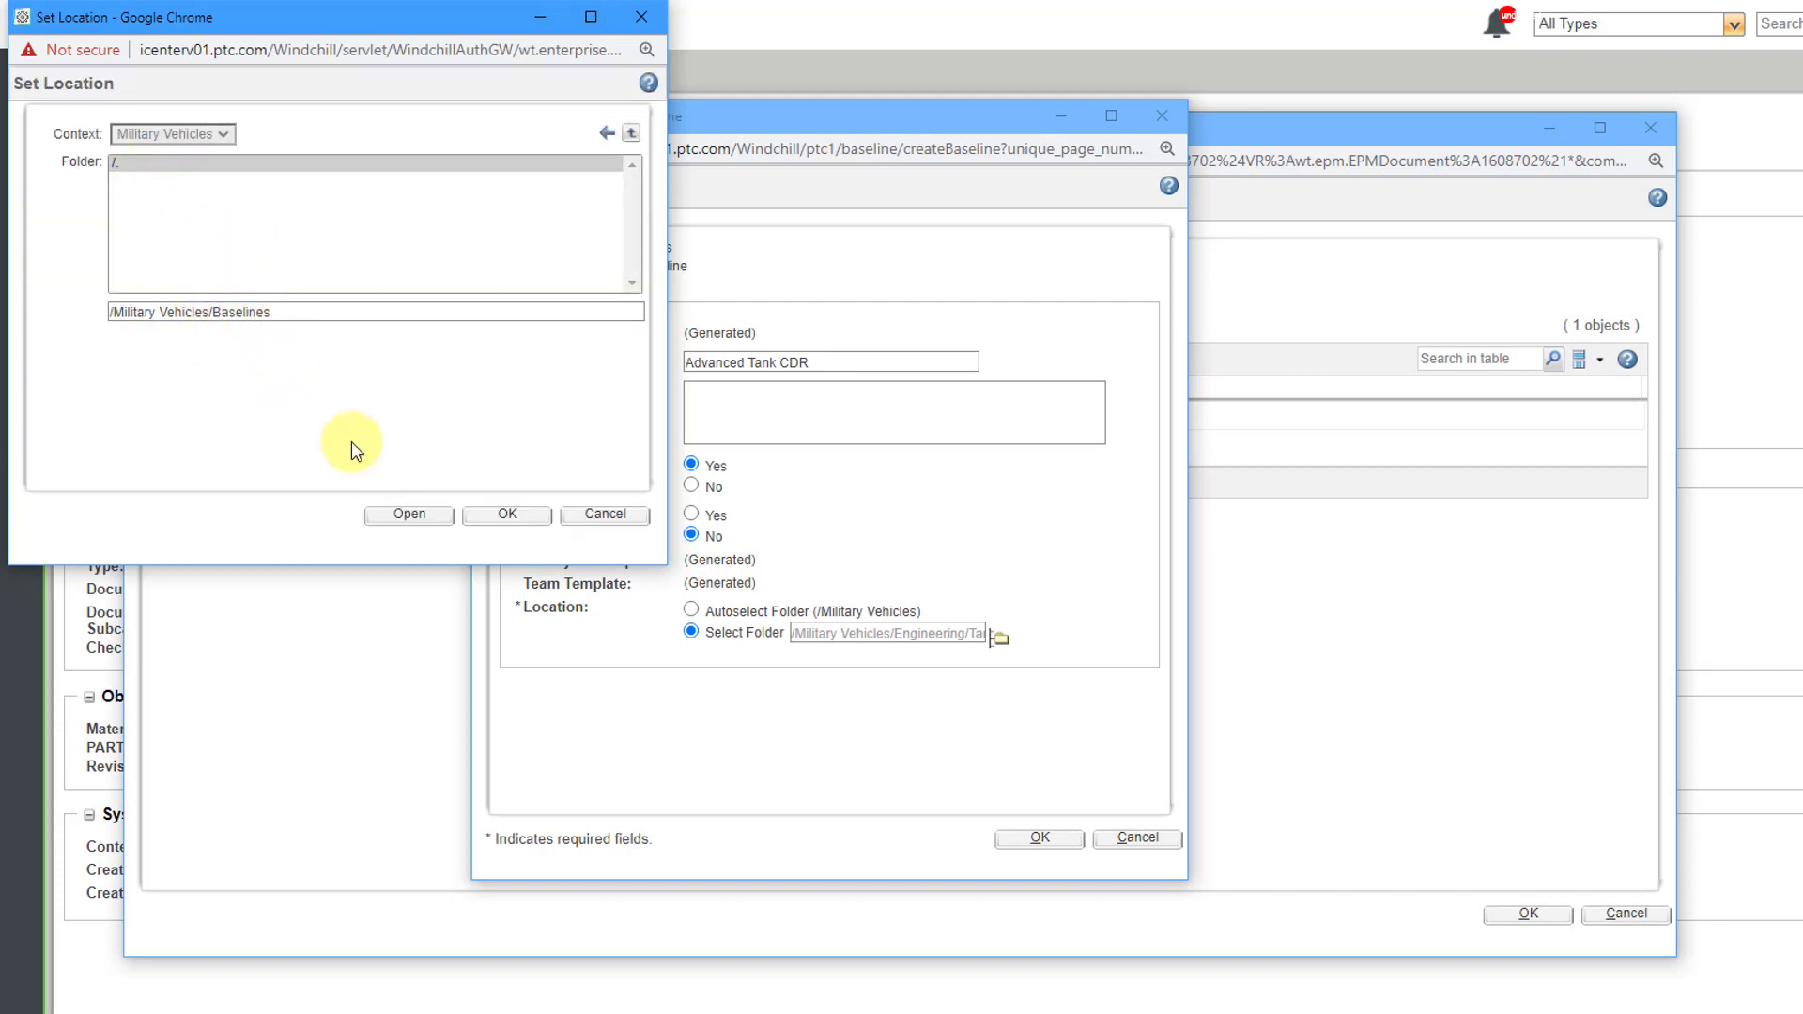
pyautogui.click(506, 517)
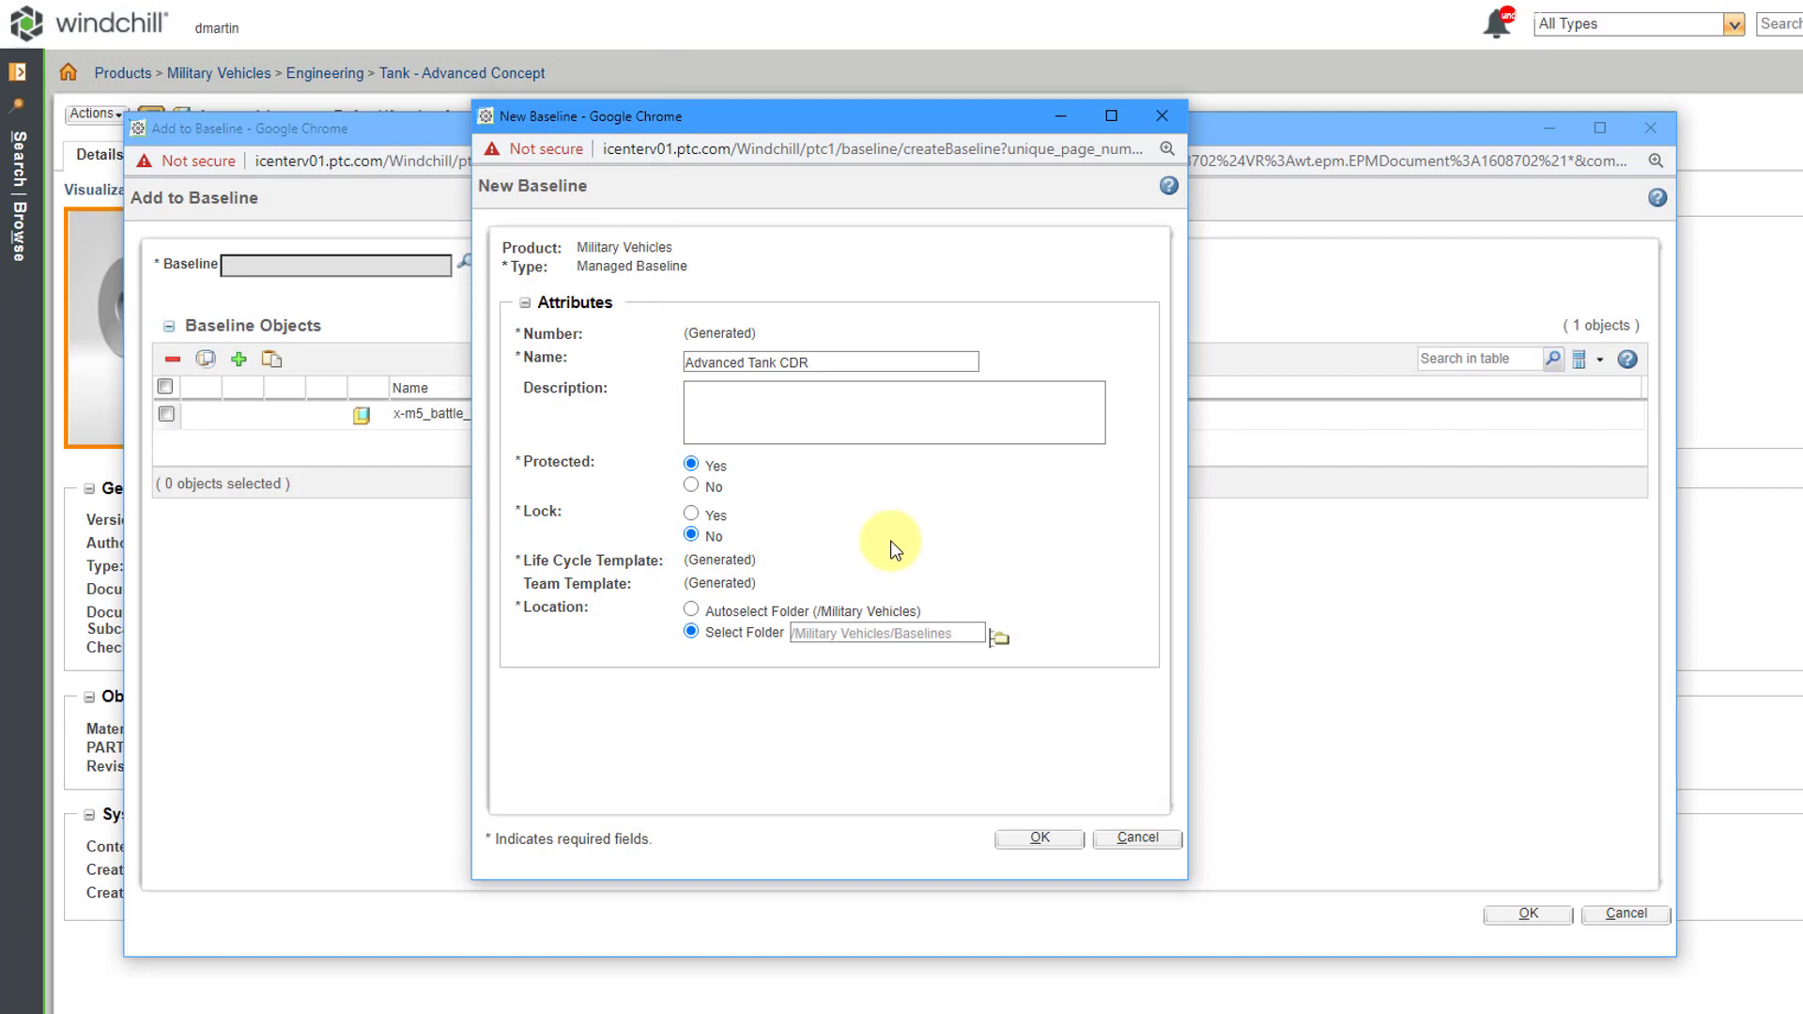
# Create the Advanced Tank CDR baseline and select the x-m5_battle_tank row in Baseline Objects.
pyautogui.click(1037, 840)
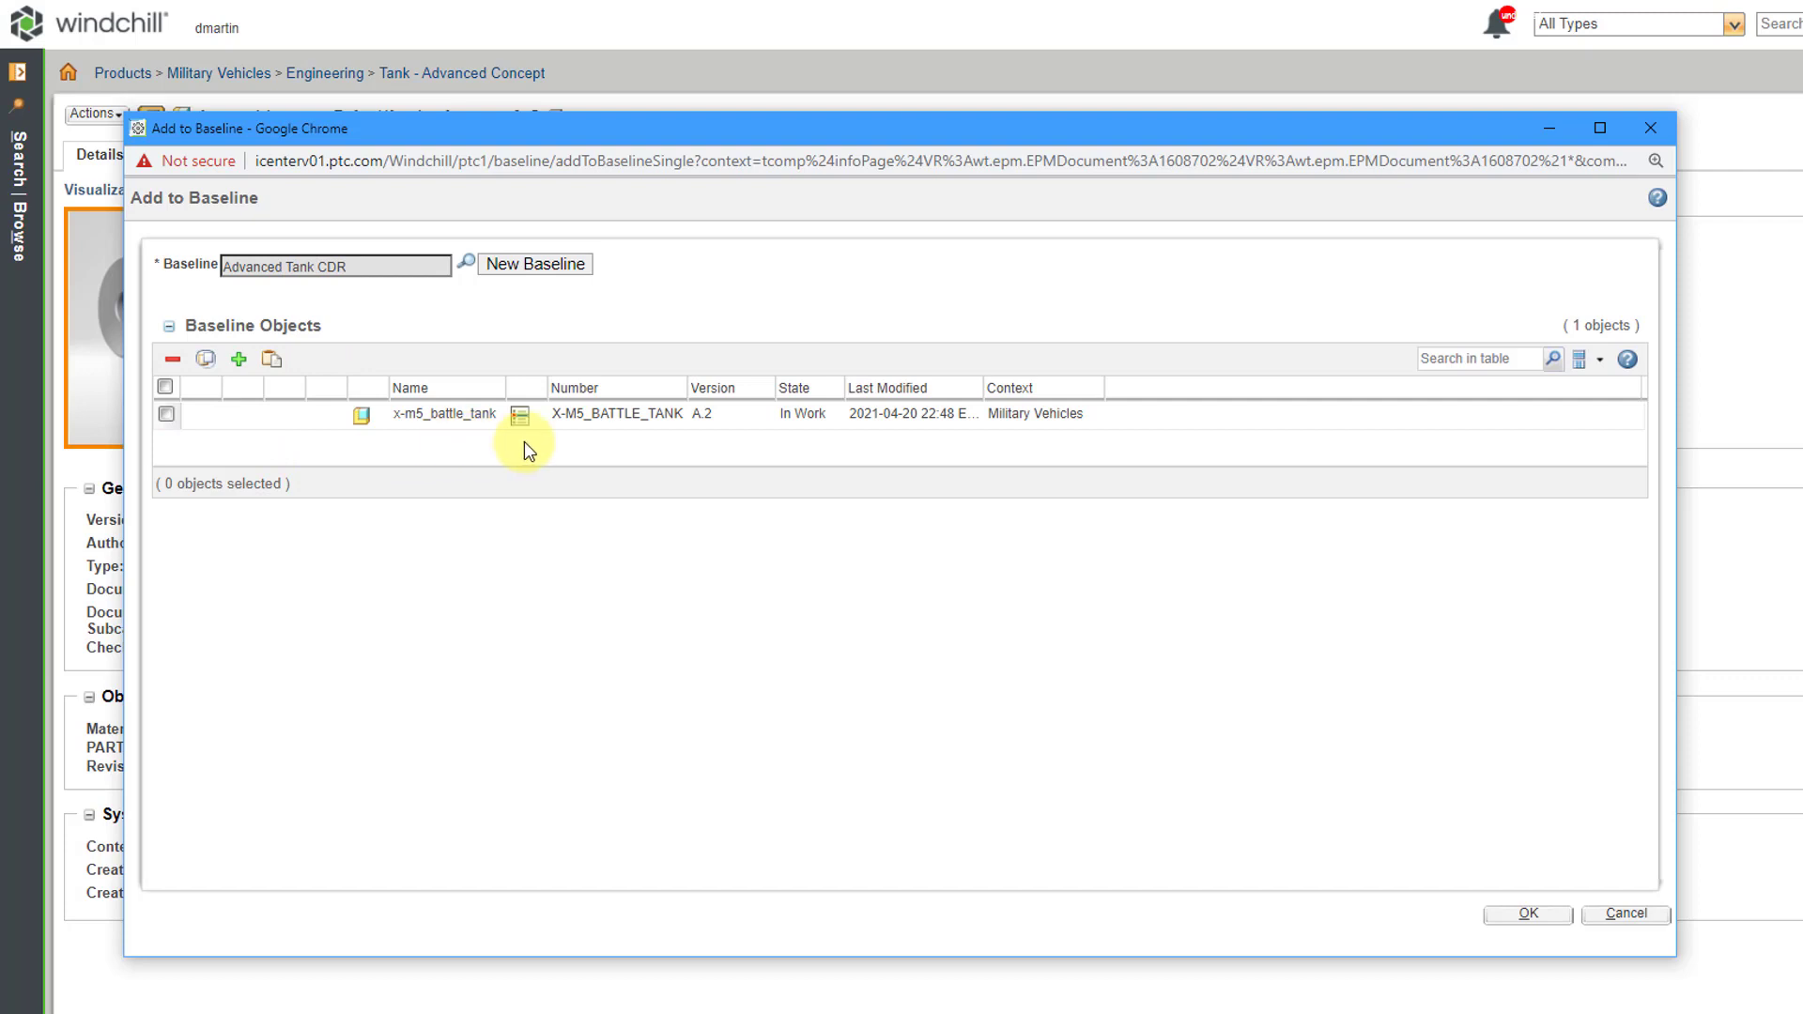
pyautogui.click(167, 388)
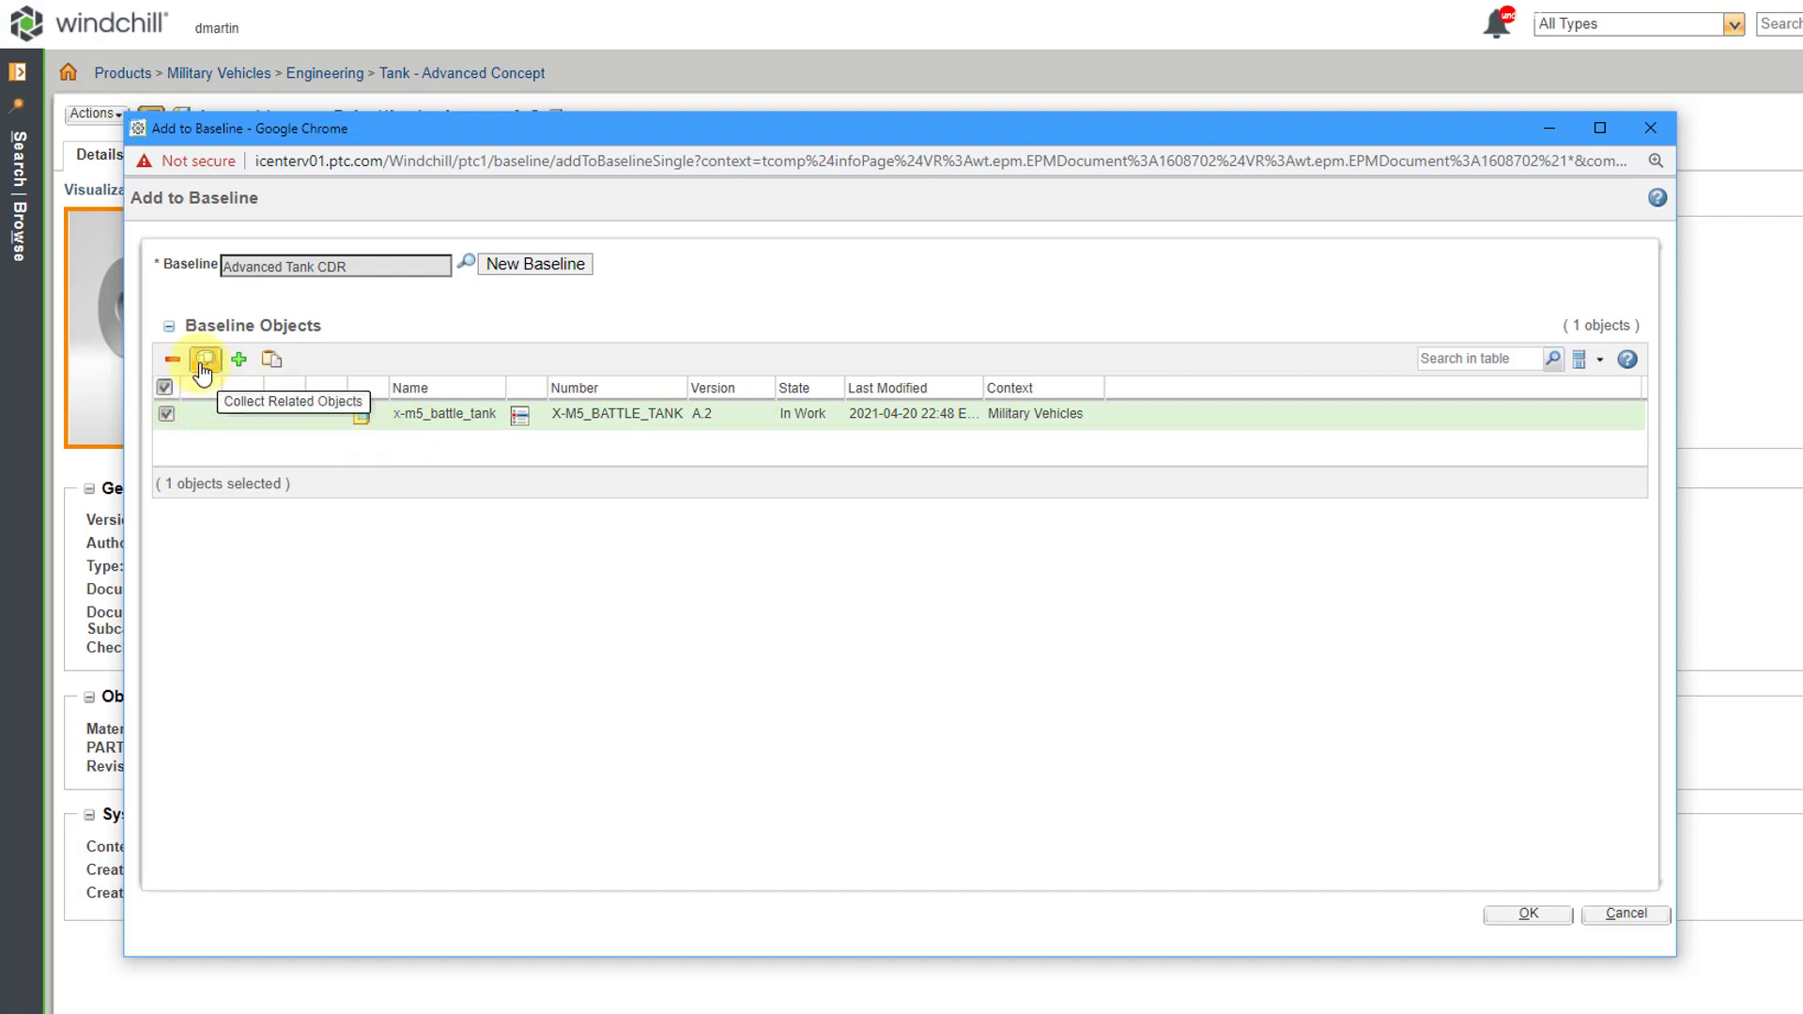
# Collect related objects, select all 111, add their related parts, and sort all 222 by Number.
pyautogui.click(203, 367)
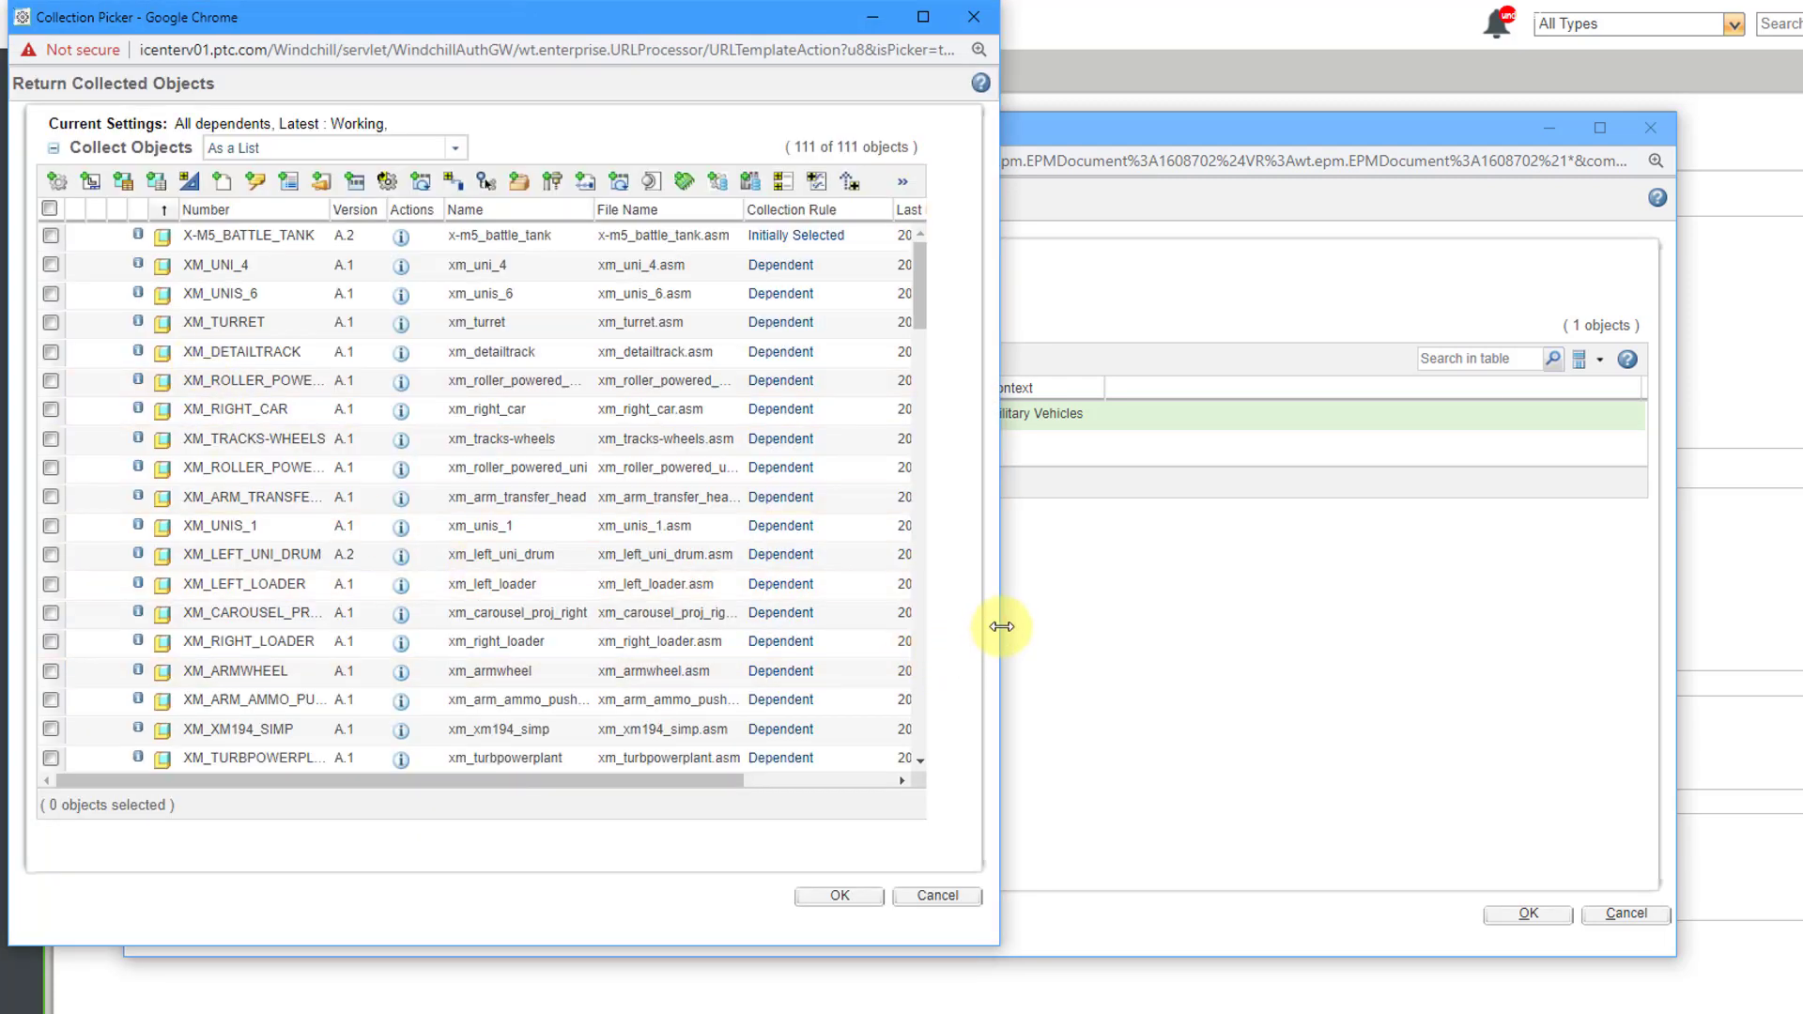
pyautogui.moveTo(998, 629); pyautogui.dragTo(1369, 612)
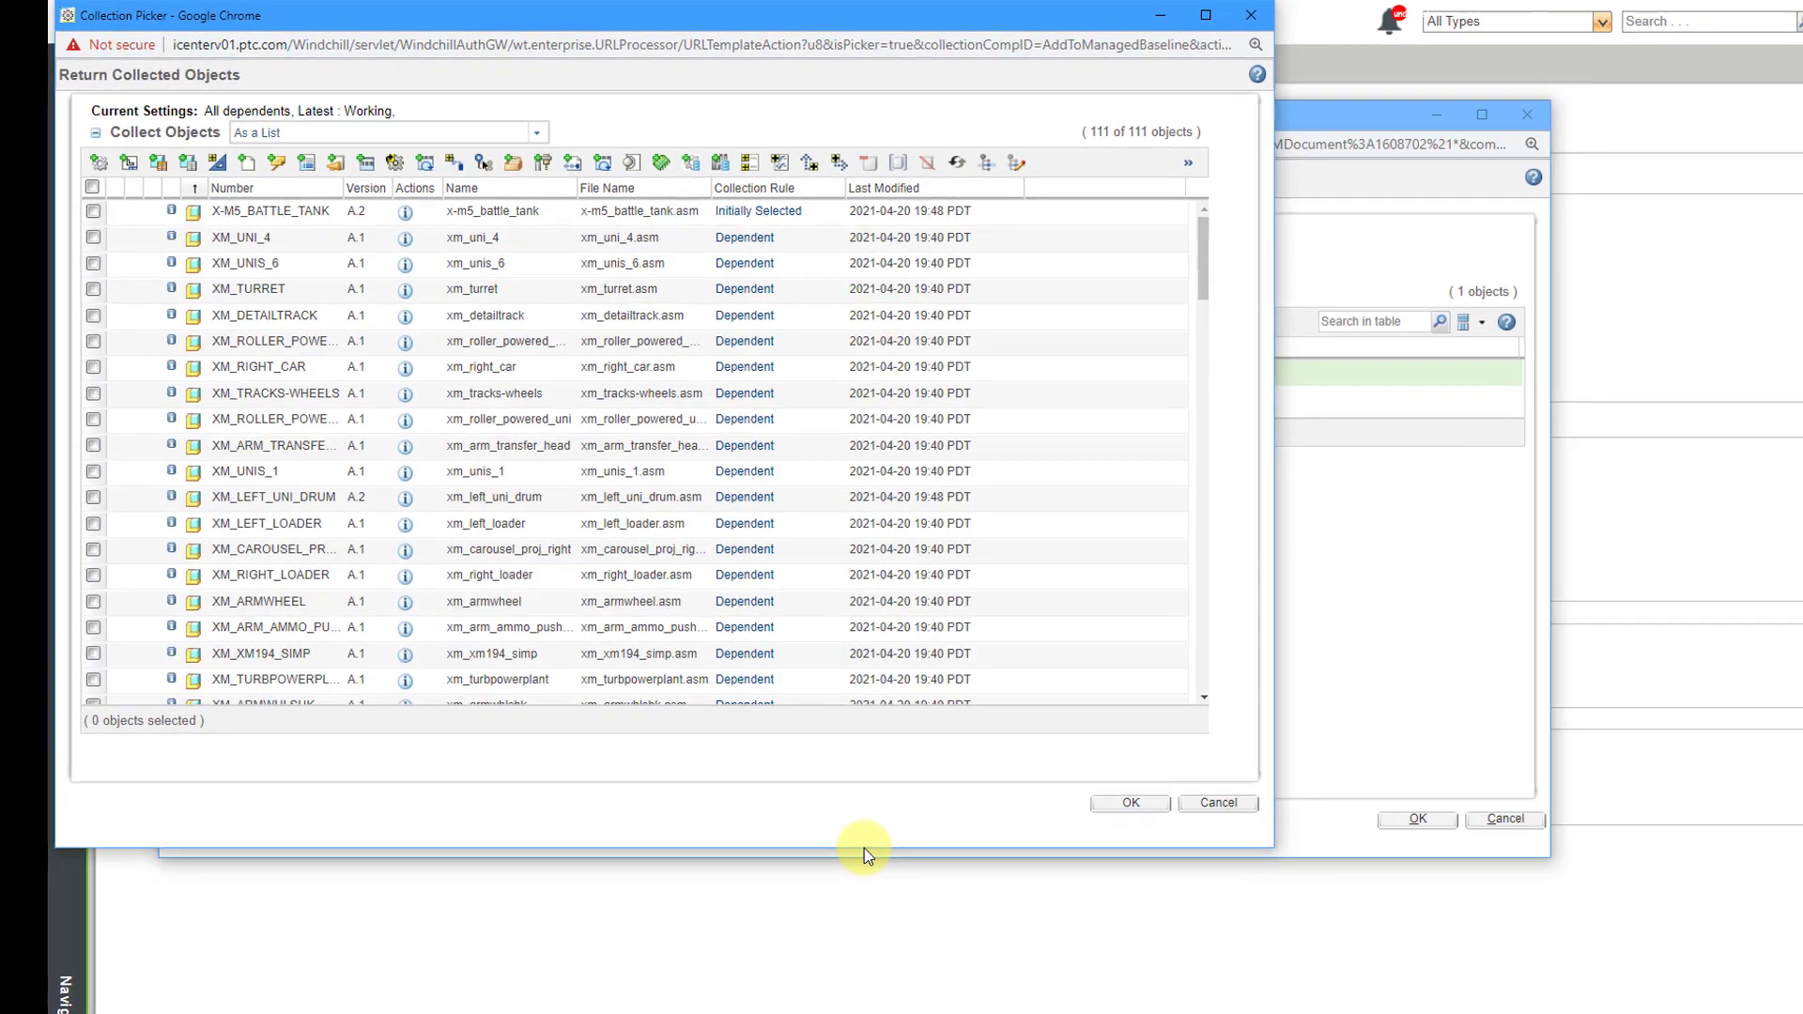
pyautogui.moveTo(911, 947); pyautogui.dragTo(848, 1009)
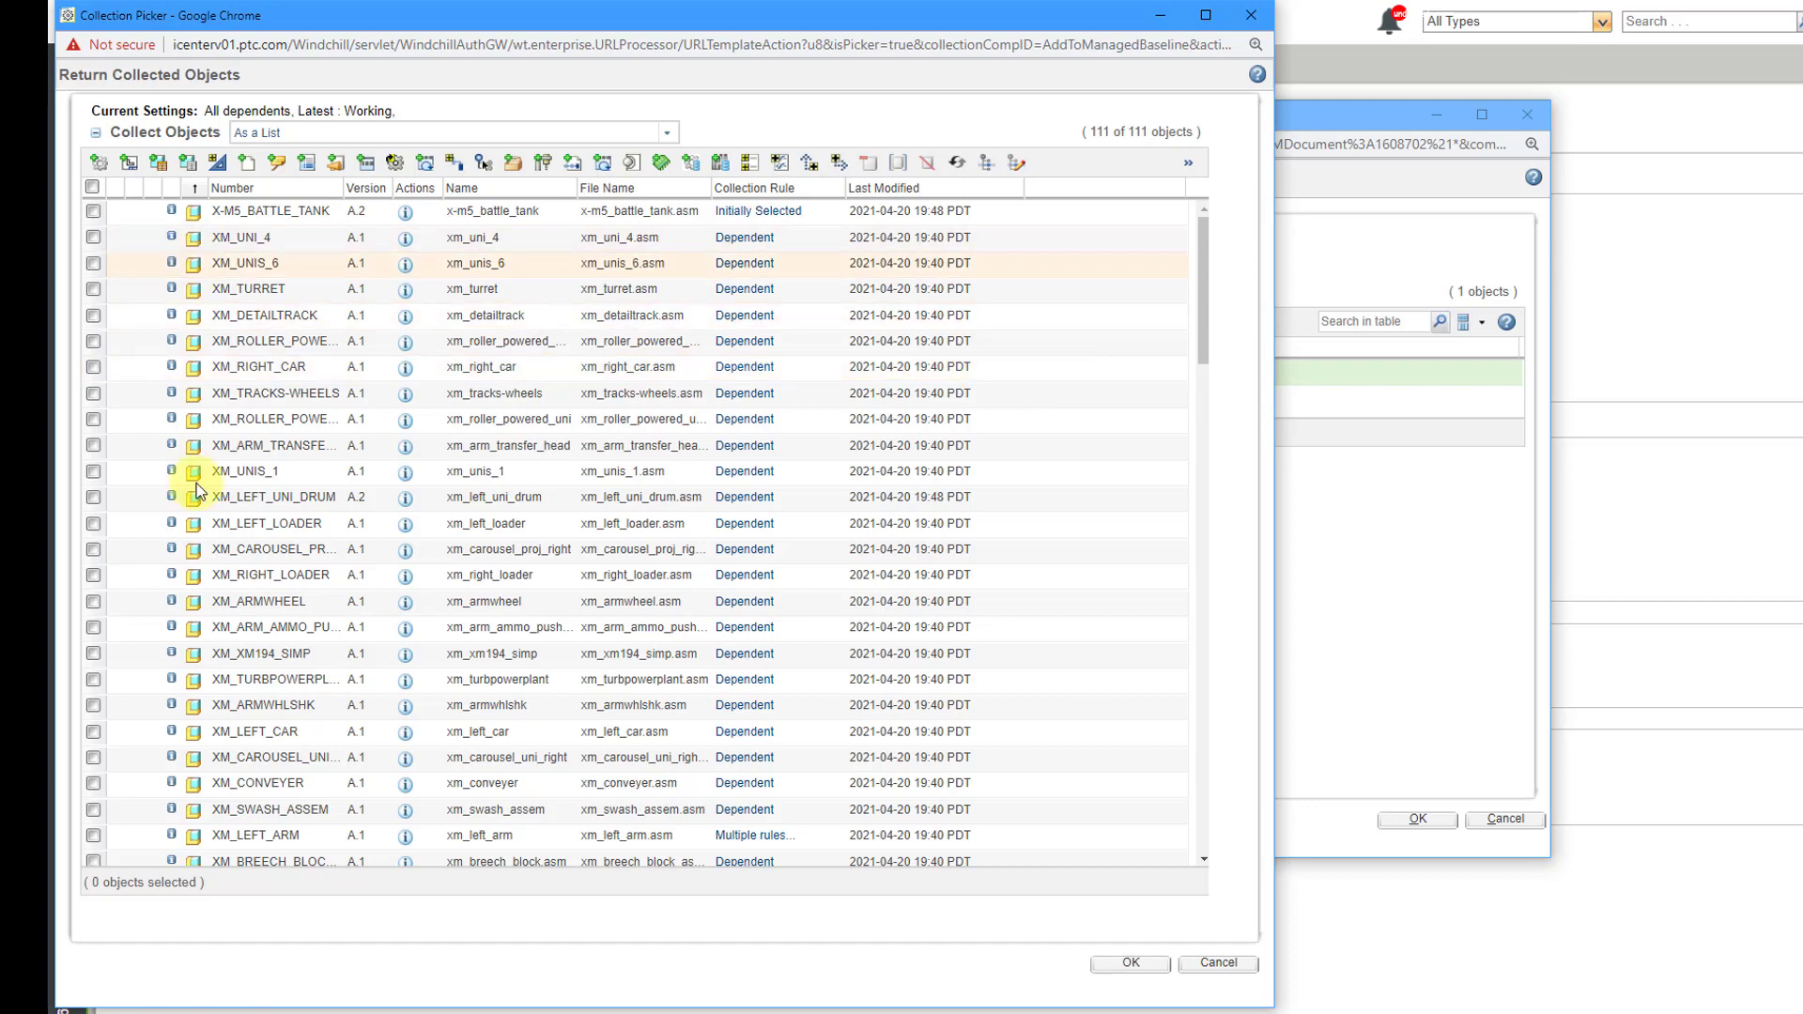
pyautogui.click(94, 189)
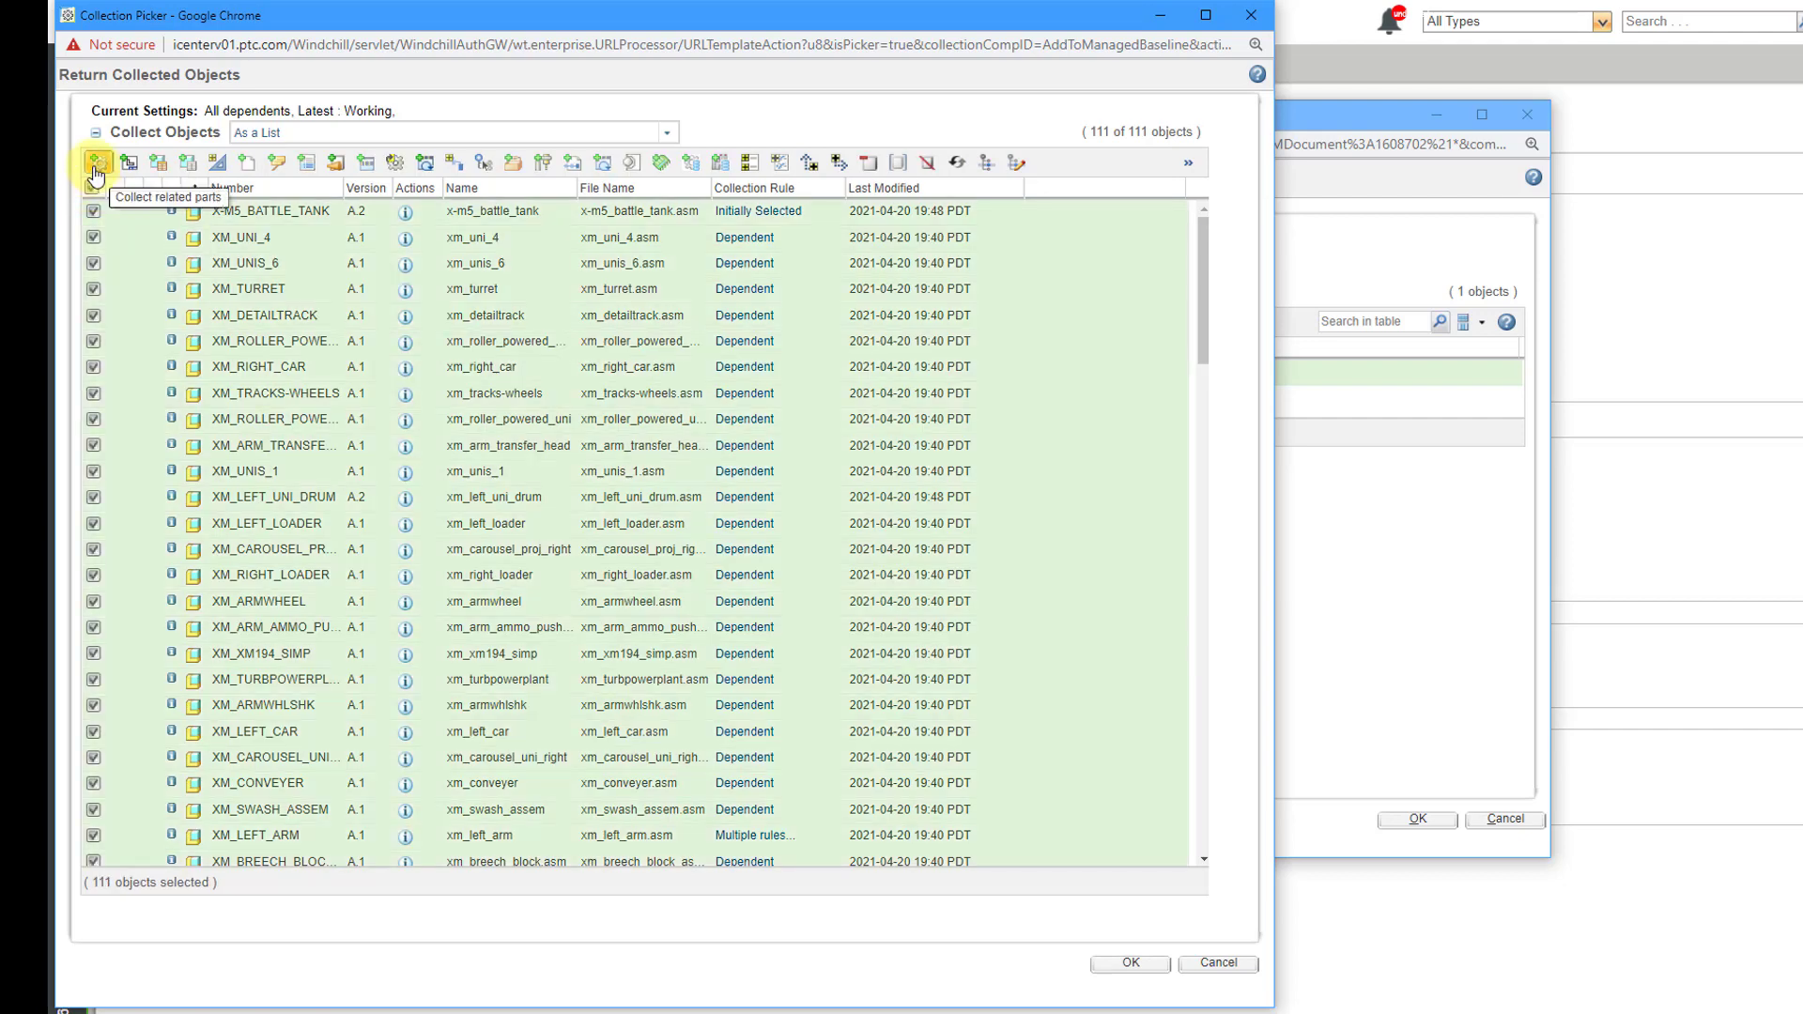
pyautogui.click(97, 169)
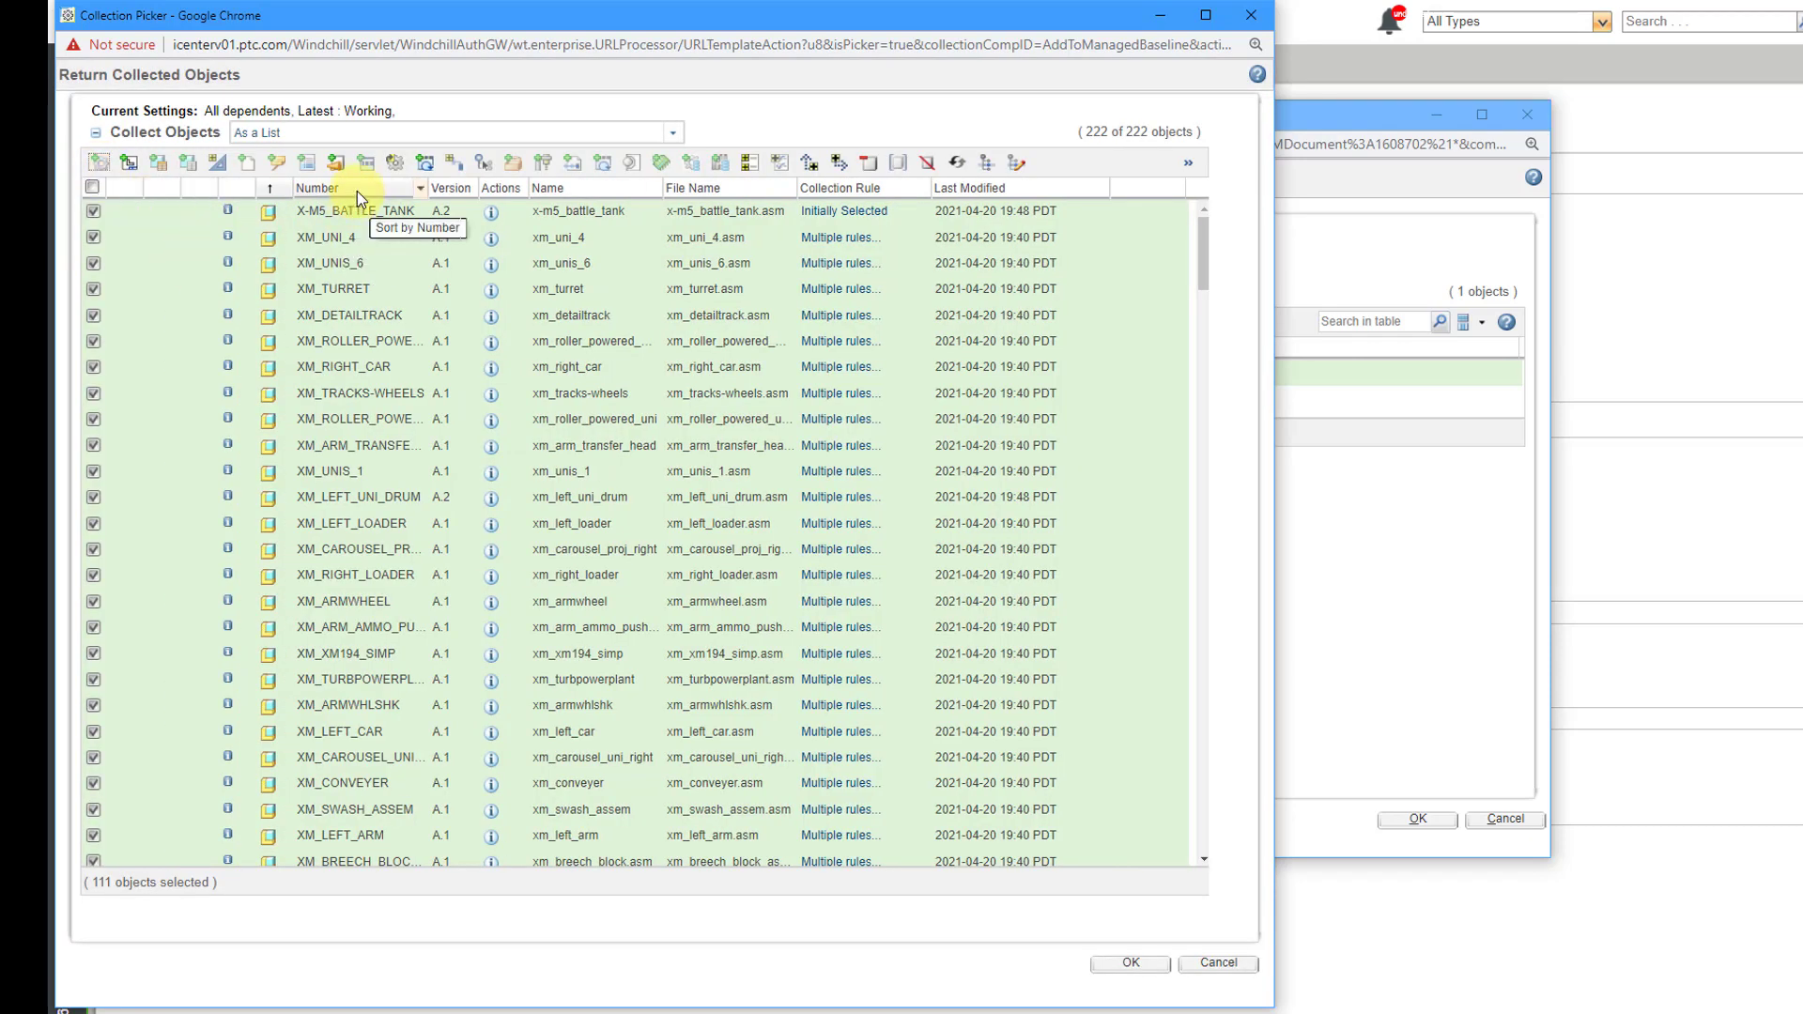
pyautogui.click(357, 190)
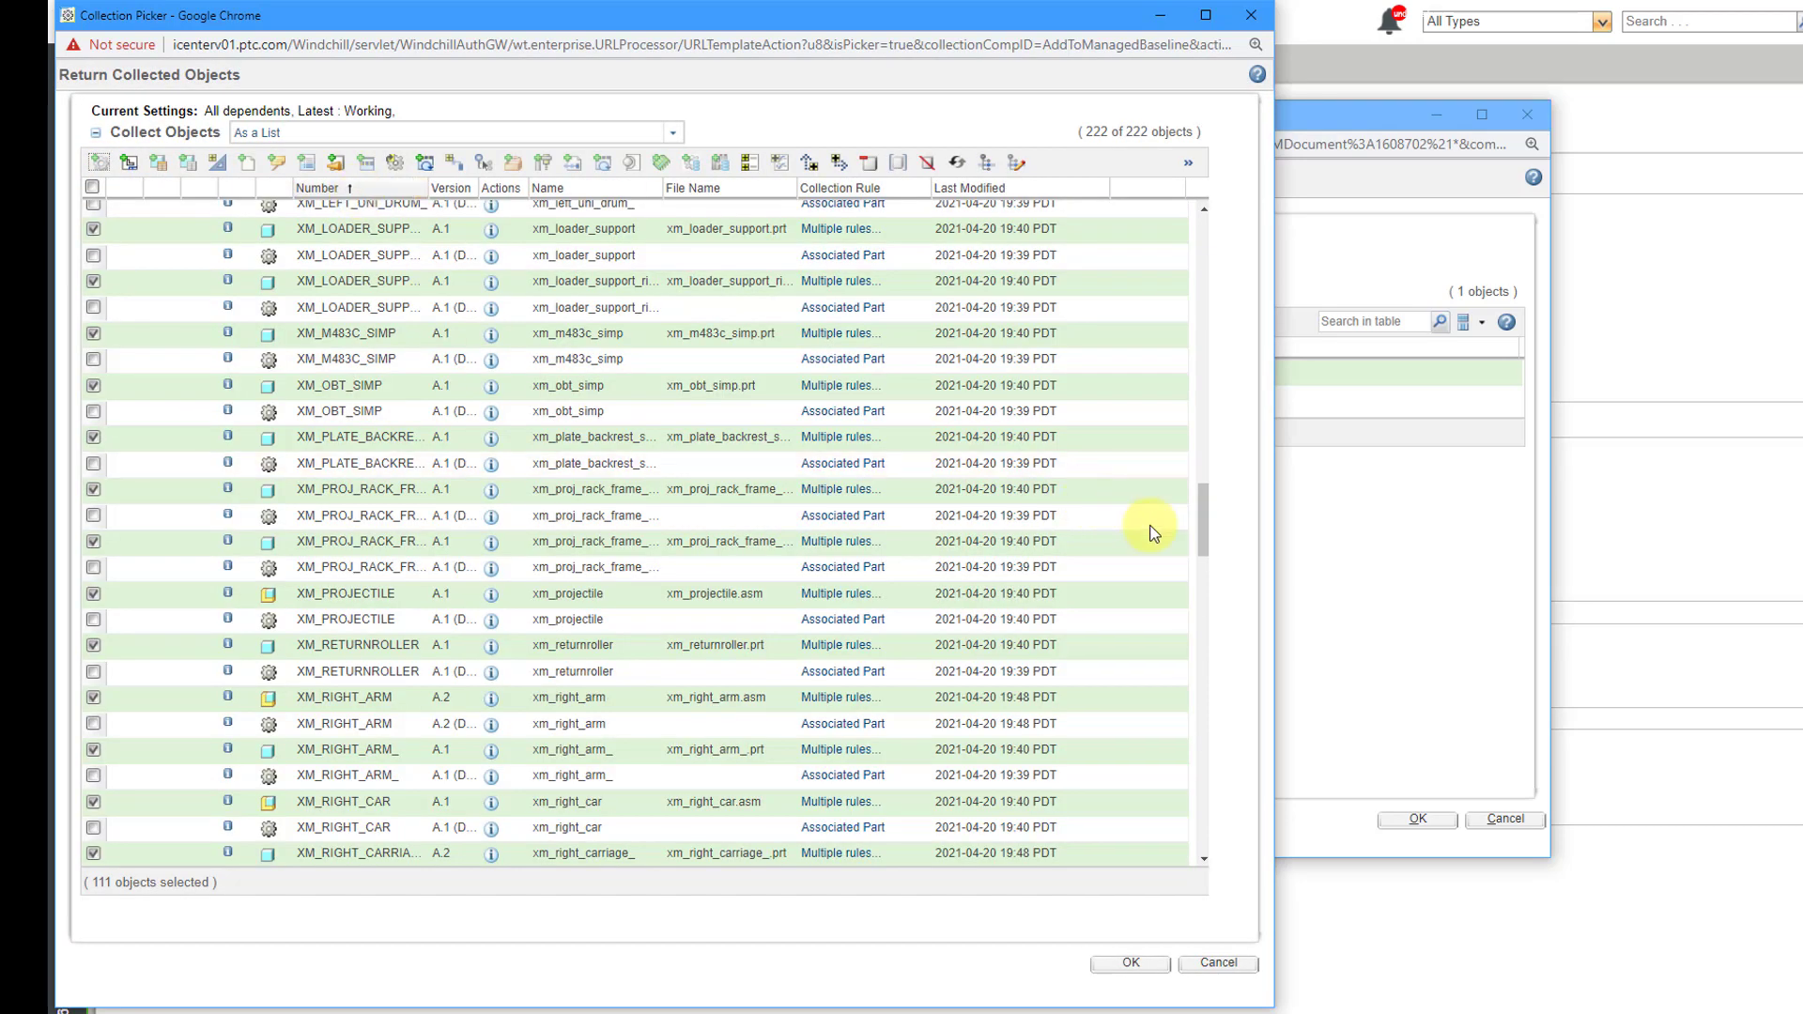
pyautogui.moveTo(1200, 526); pyautogui.dragTo(1191, 230)
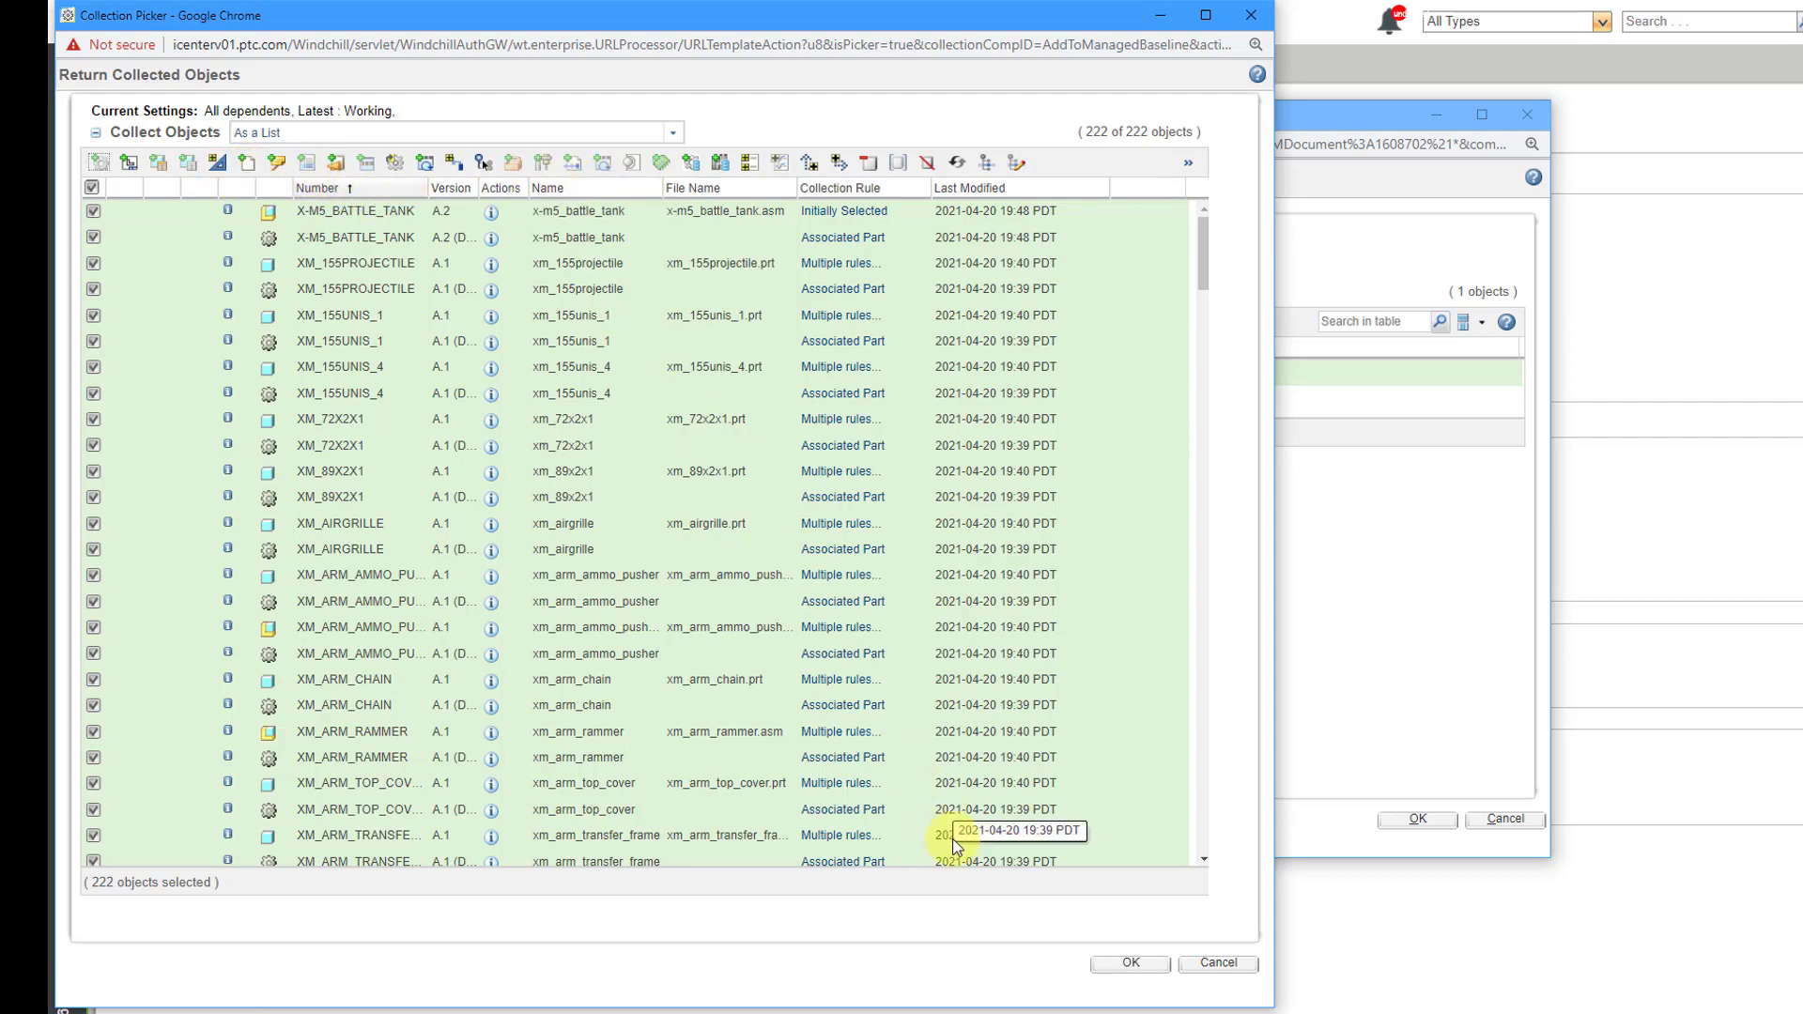
# Accept the 222 collected objects and add them to the Advanced Tank CDR baseline.
pyautogui.click(1132, 966)
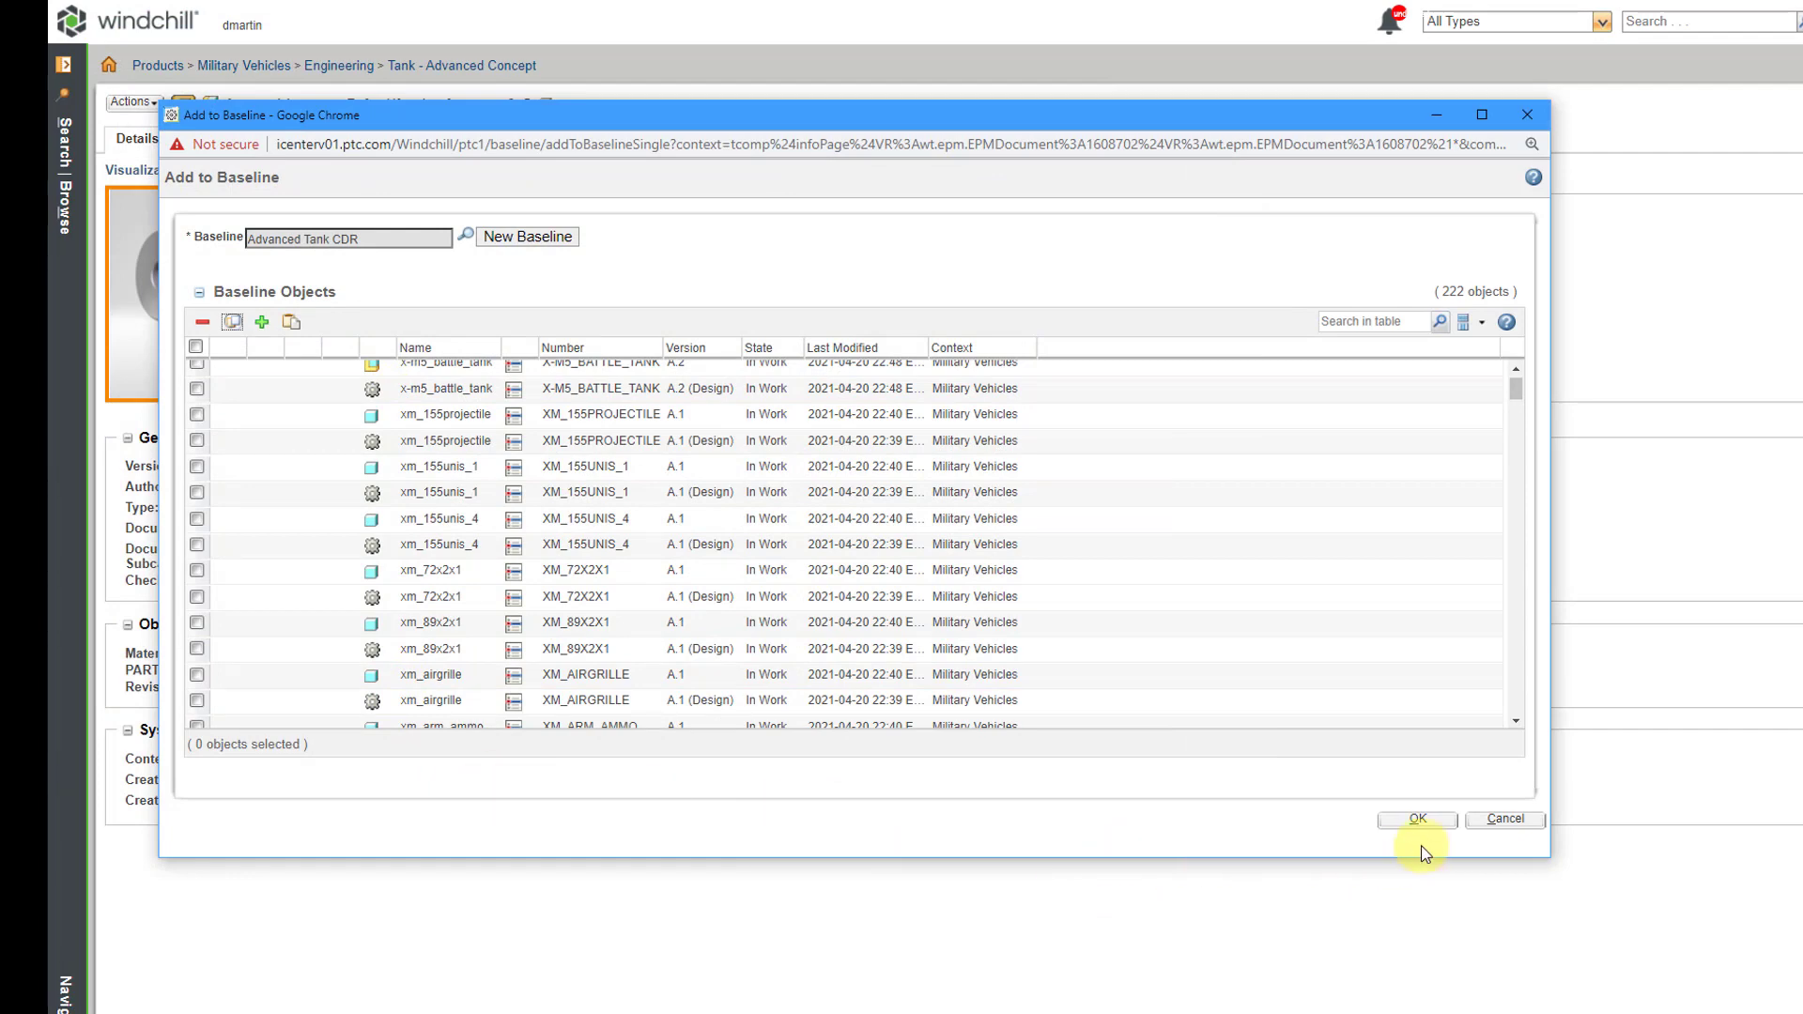
pyautogui.click(1419, 821)
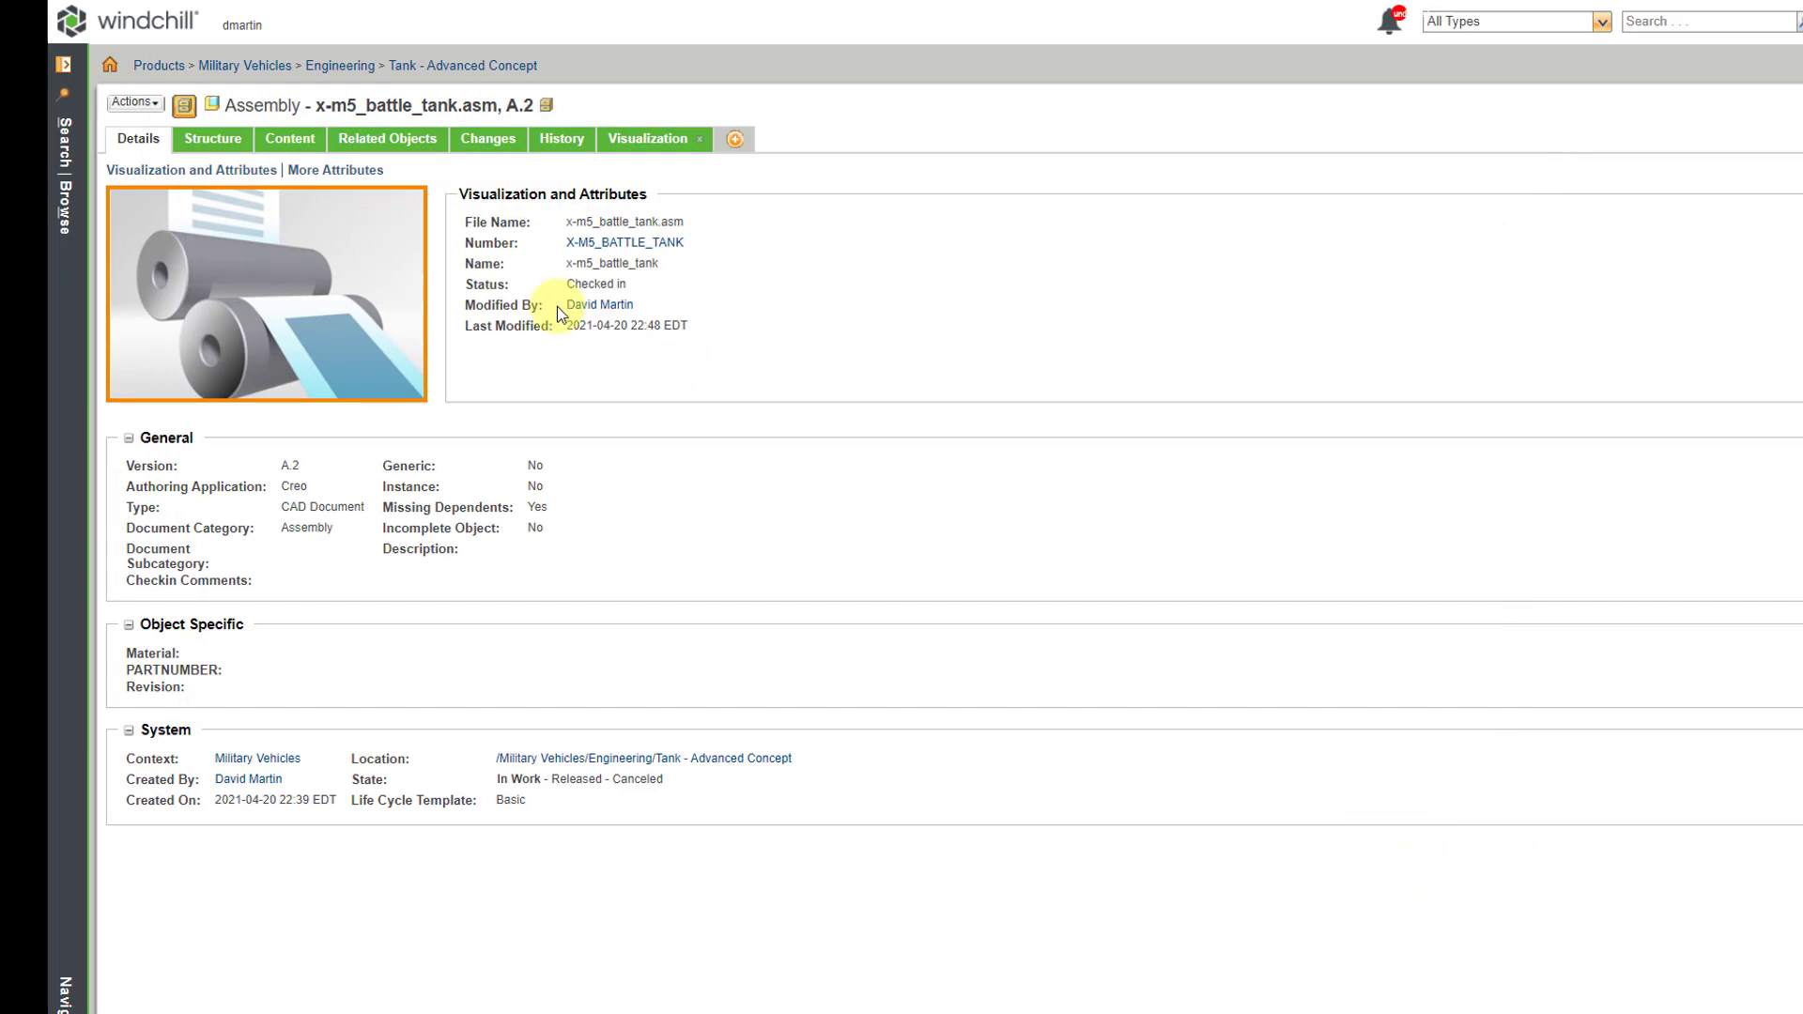
# Open Advanced Tank CDR from the Military Vehicles Baselines folder.
pyautogui.click(266, 75)
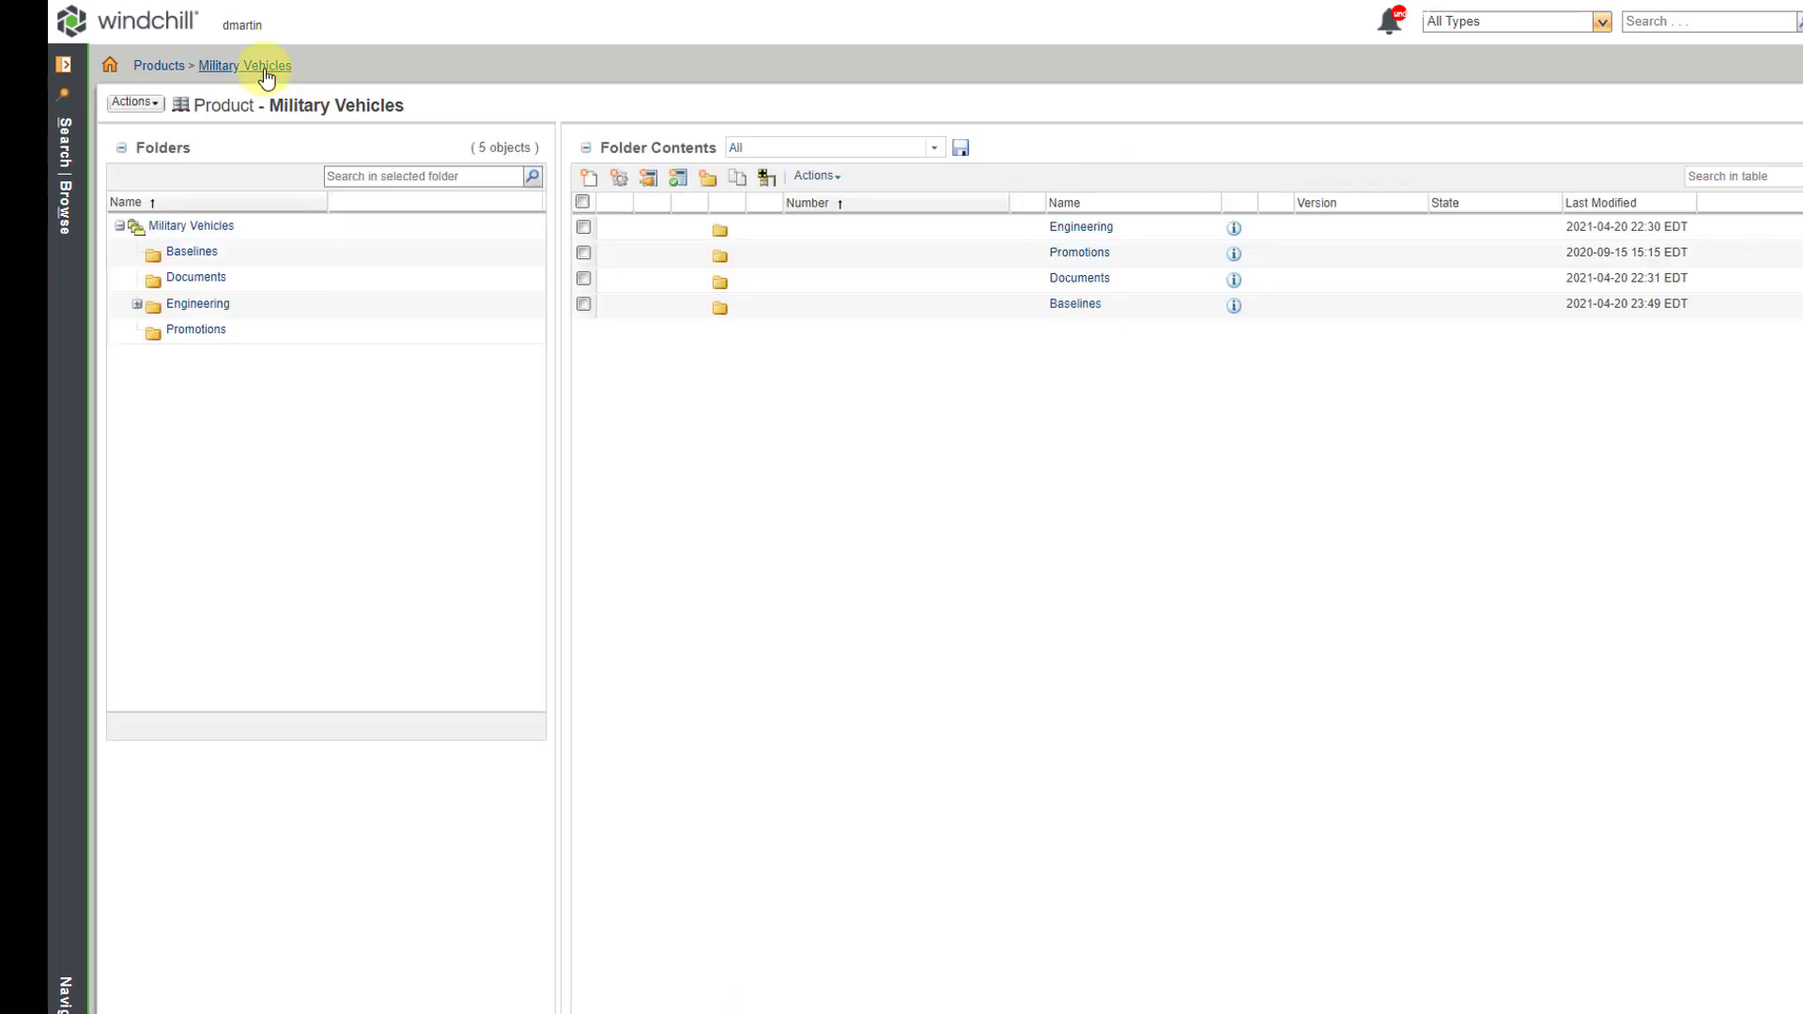
pyautogui.click(1072, 305)
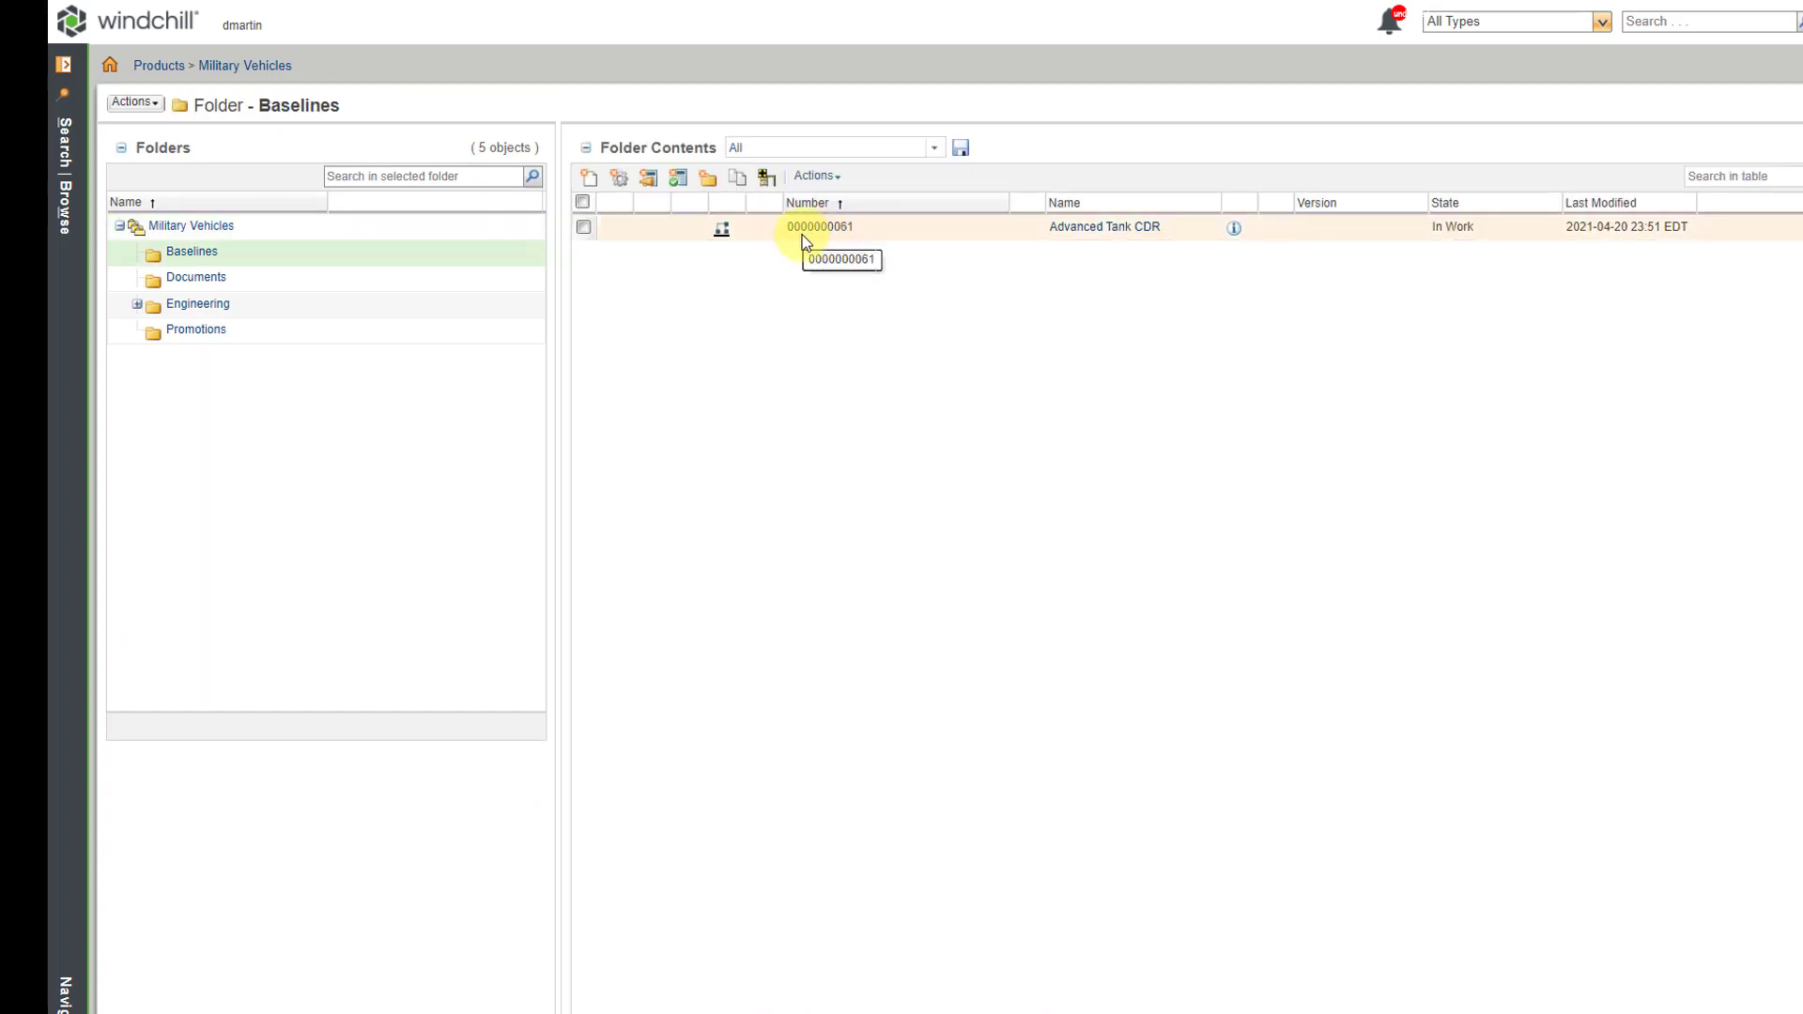
pyautogui.click(1115, 235)
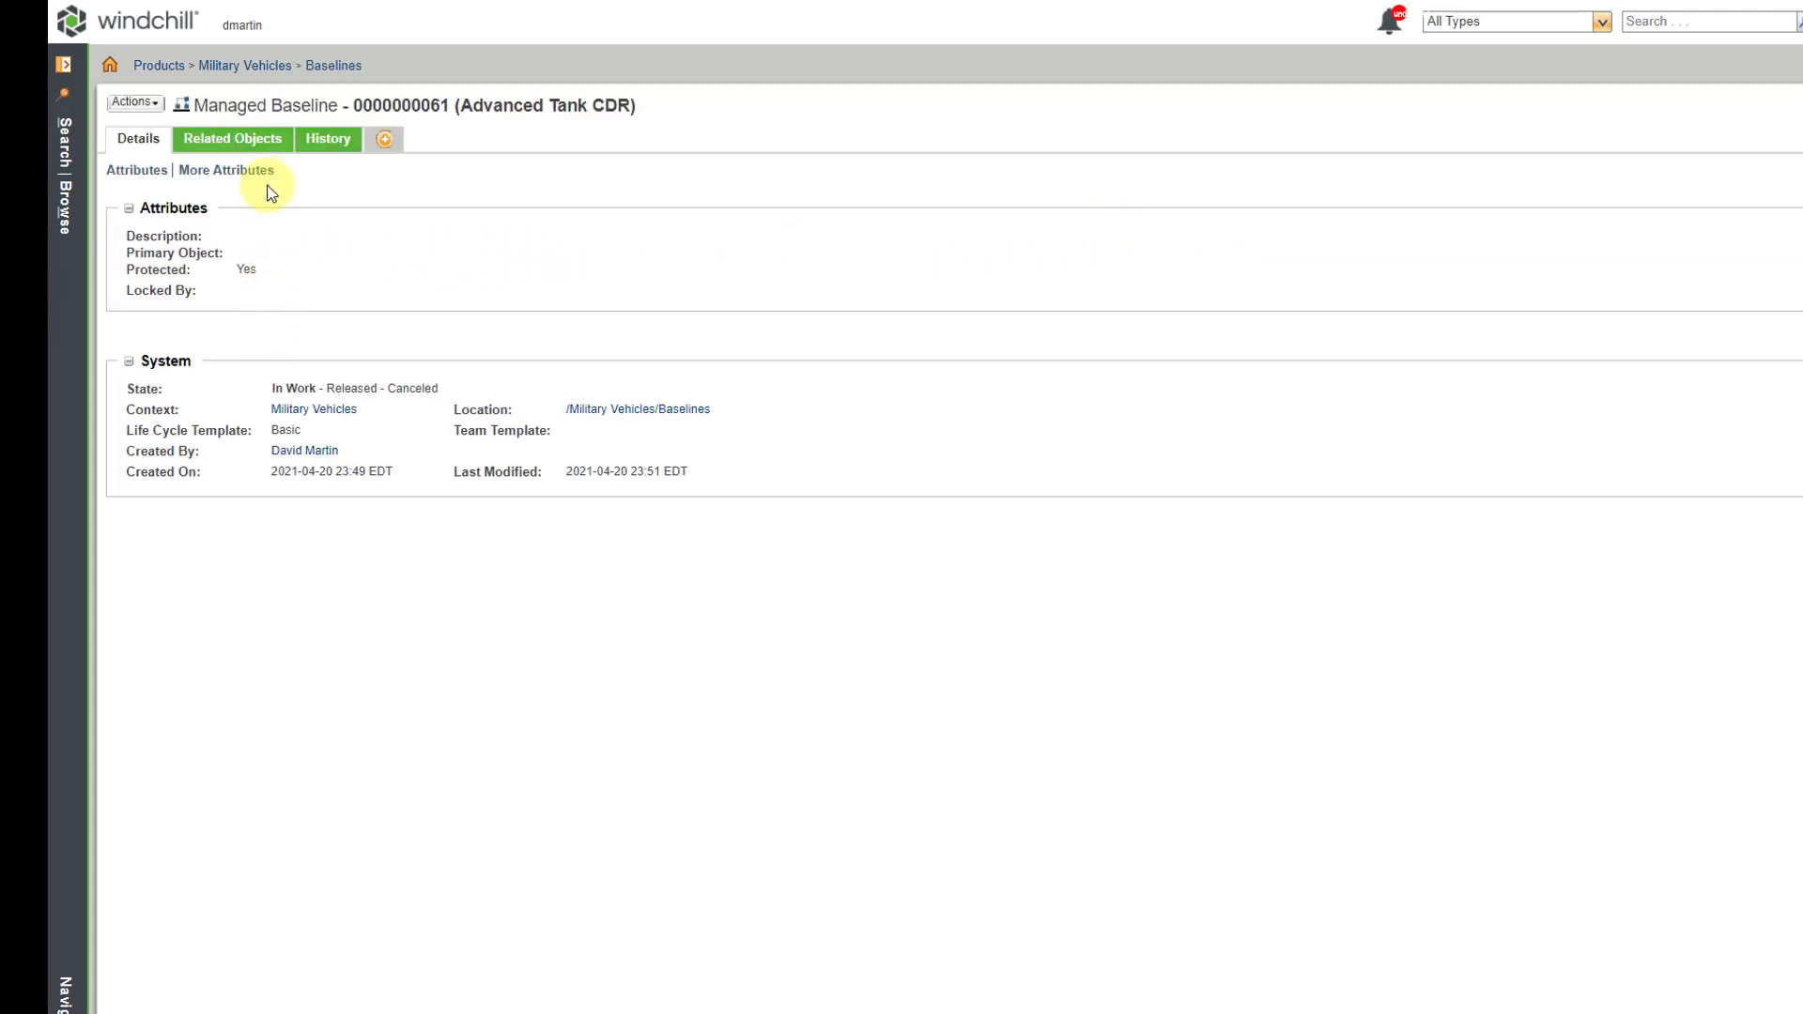
# Review the baseline's related objects, History tab and Actions menu, then return to Related Objects.
pyautogui.click(264, 150)
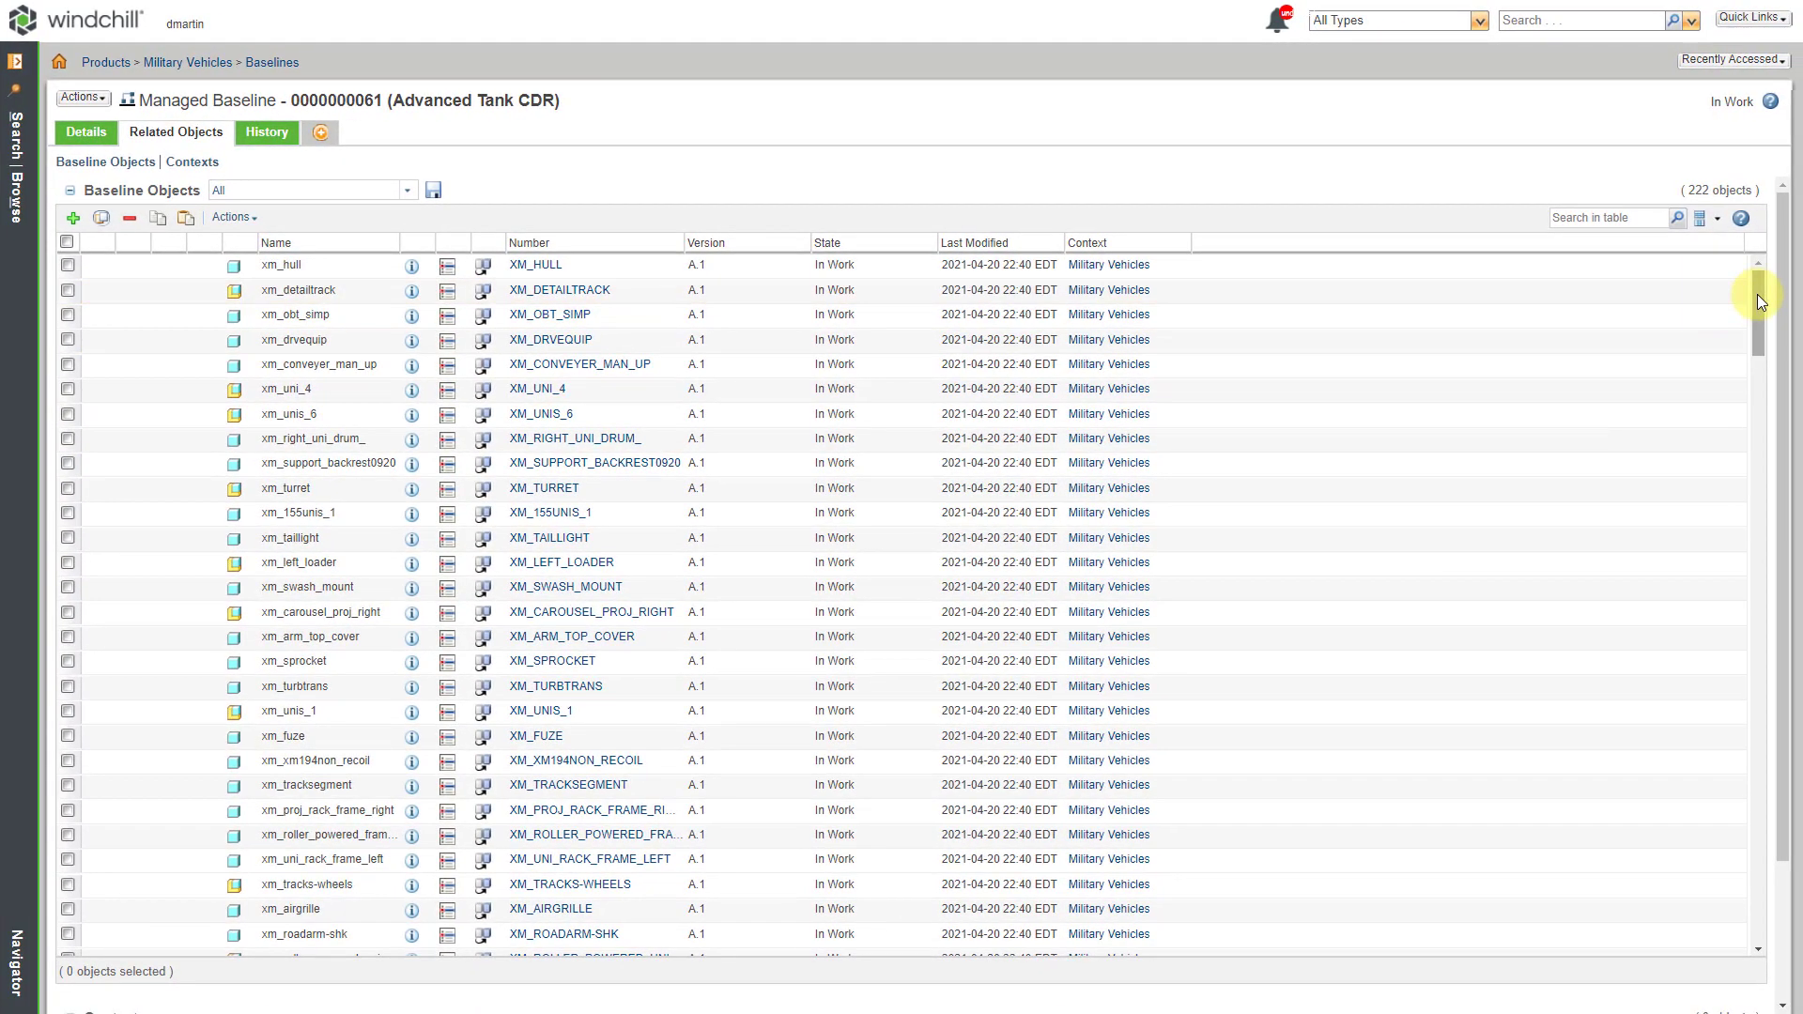
pyautogui.moveTo(1757, 295)
pyautogui.mouseDown()
pyautogui.moveTo(1753, 377)
pyautogui.moveTo(1745, 281)
pyautogui.mouseUp()
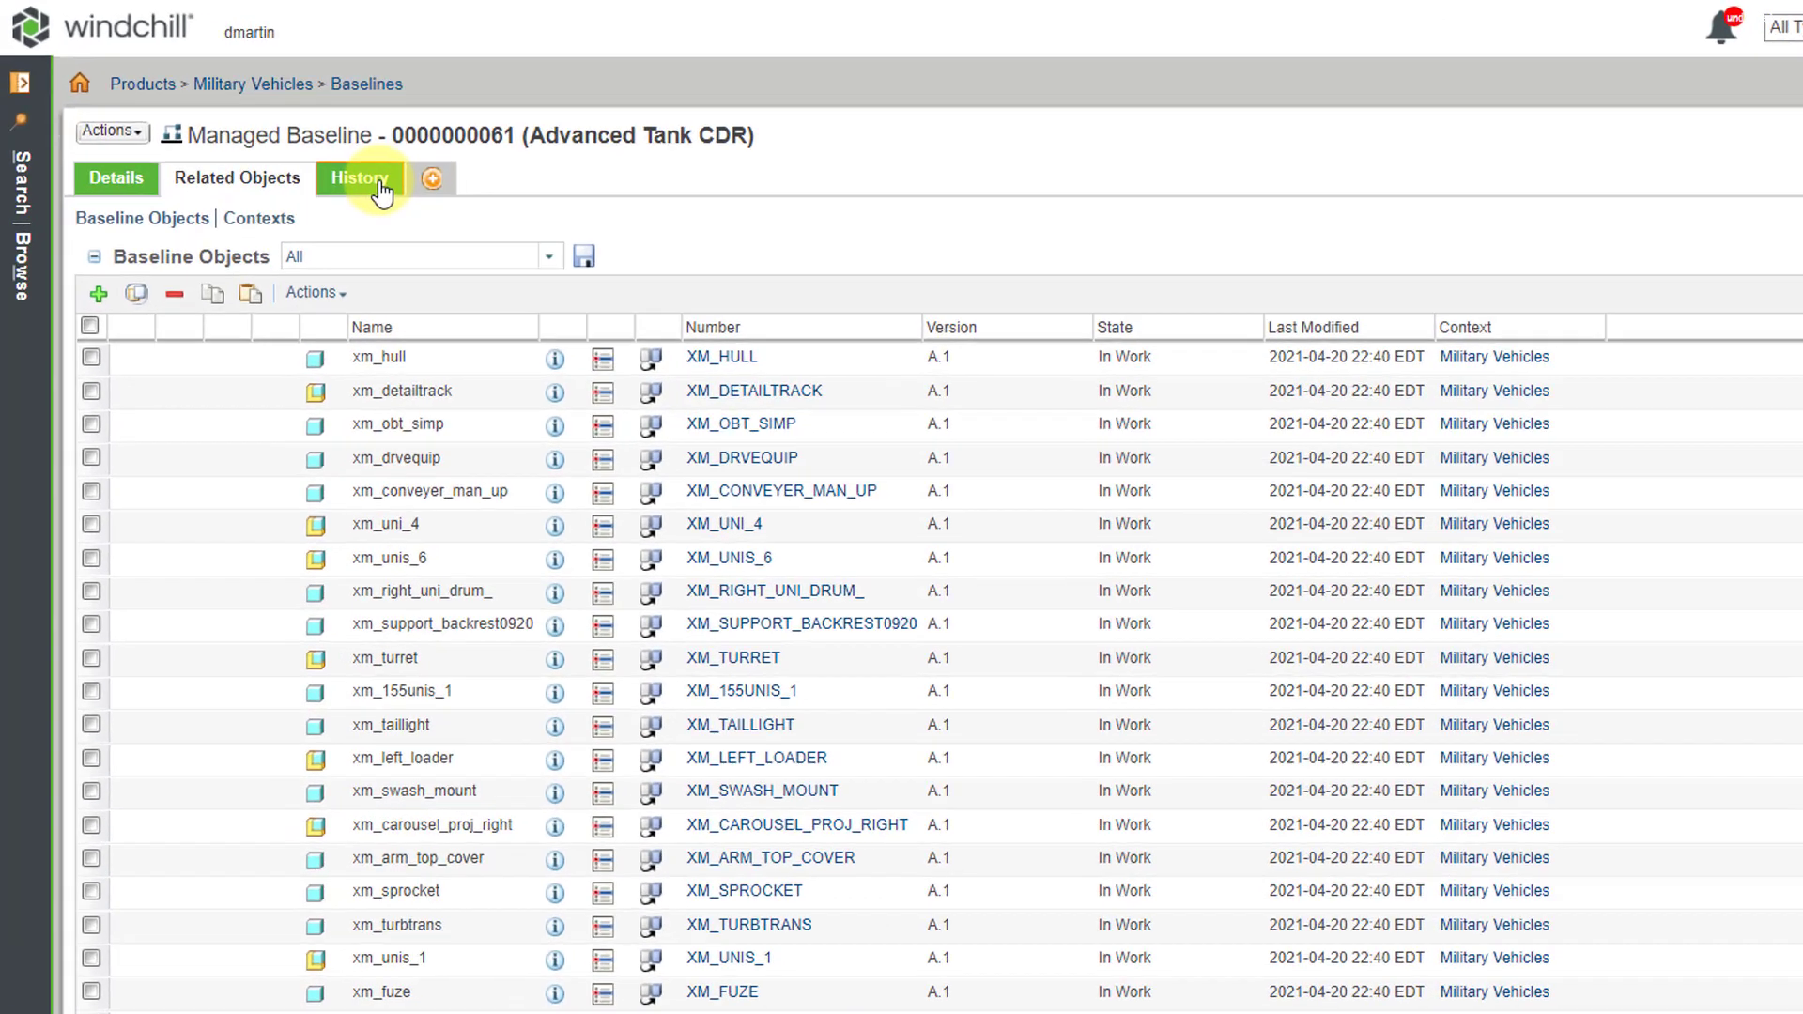
pyautogui.click(381, 187)
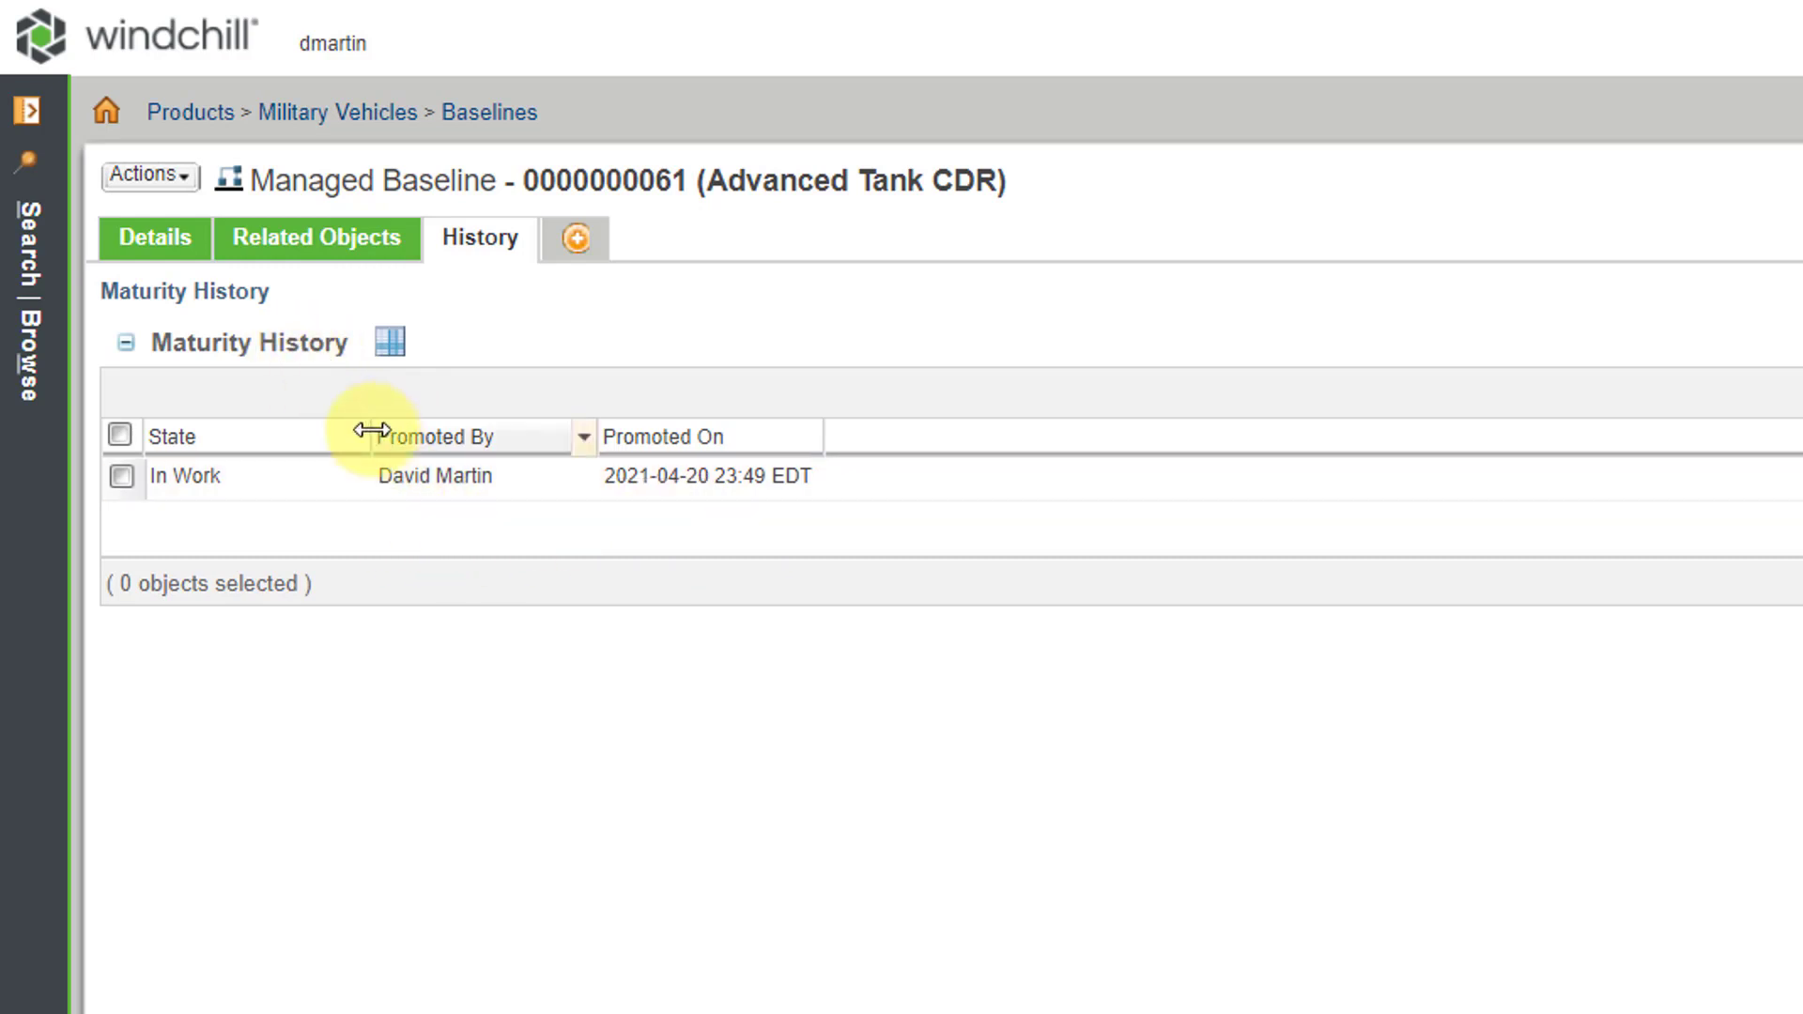
pyautogui.click(158, 180)
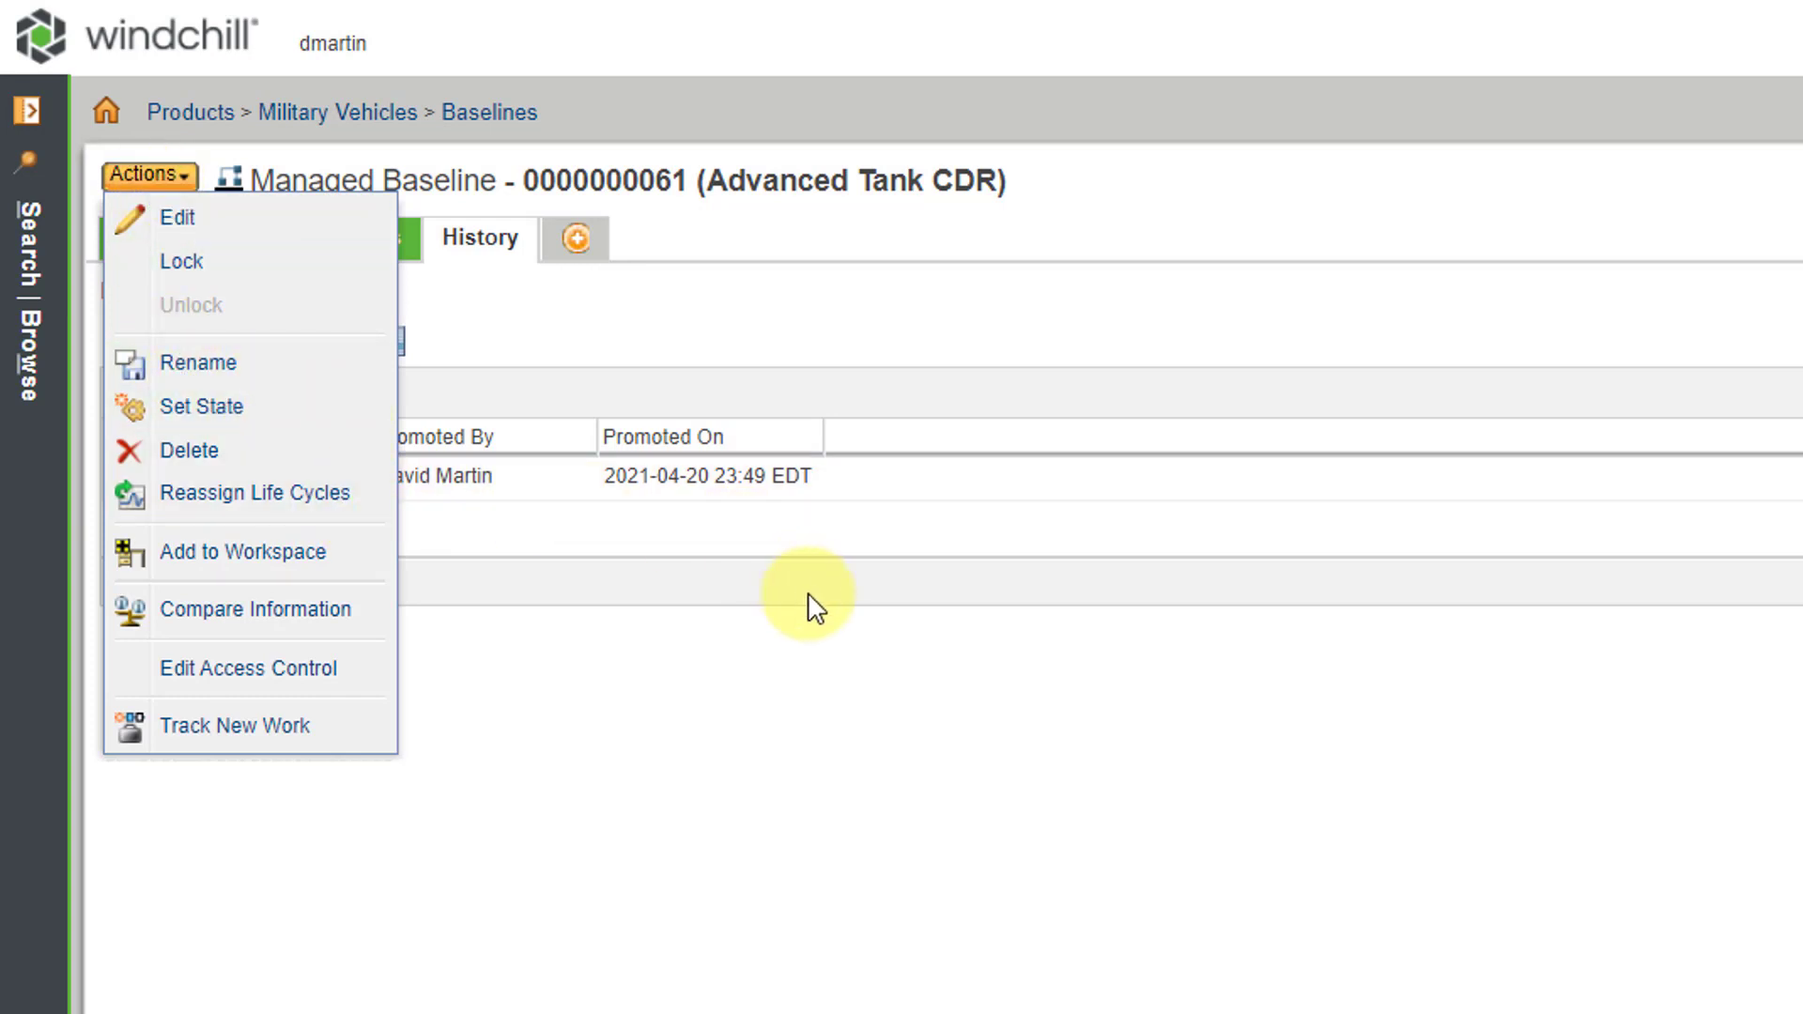
pyautogui.click(743, 764)
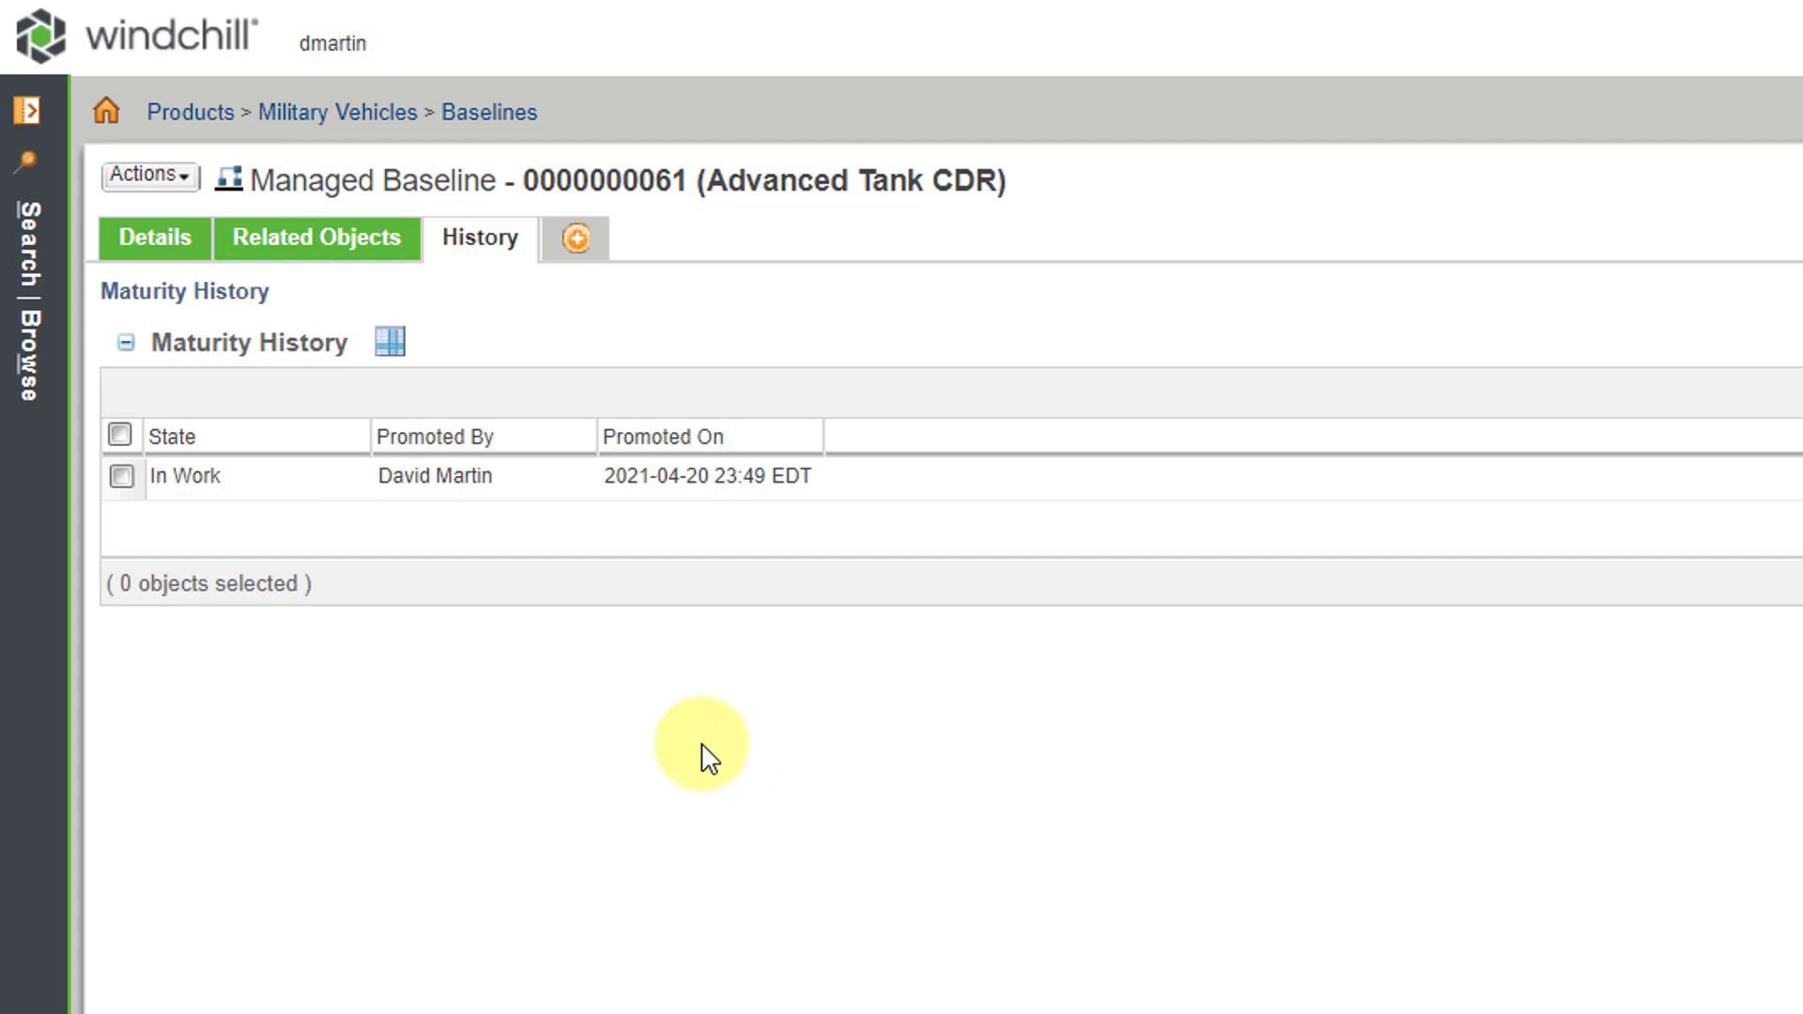
pyautogui.click(294, 238)
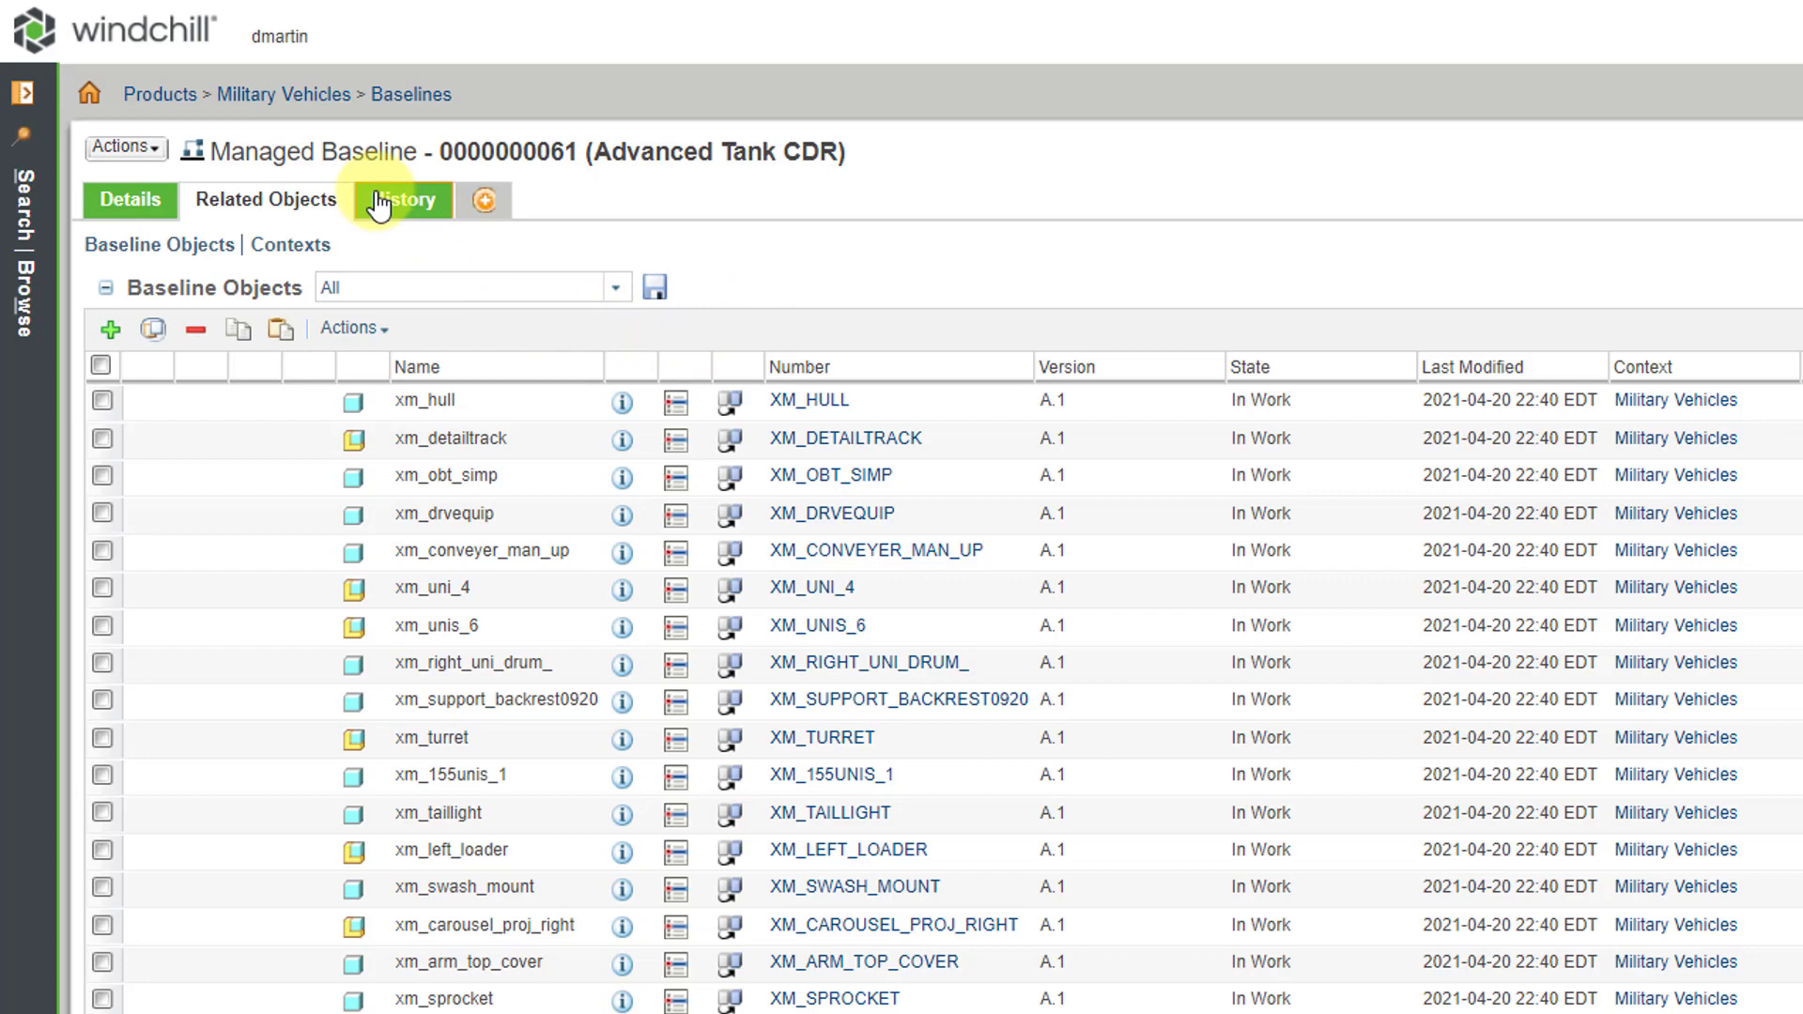
# Open the Advanced Tank Critical Design Review document from the Military Vehicles Documents folder.
pyautogui.click(330, 94)
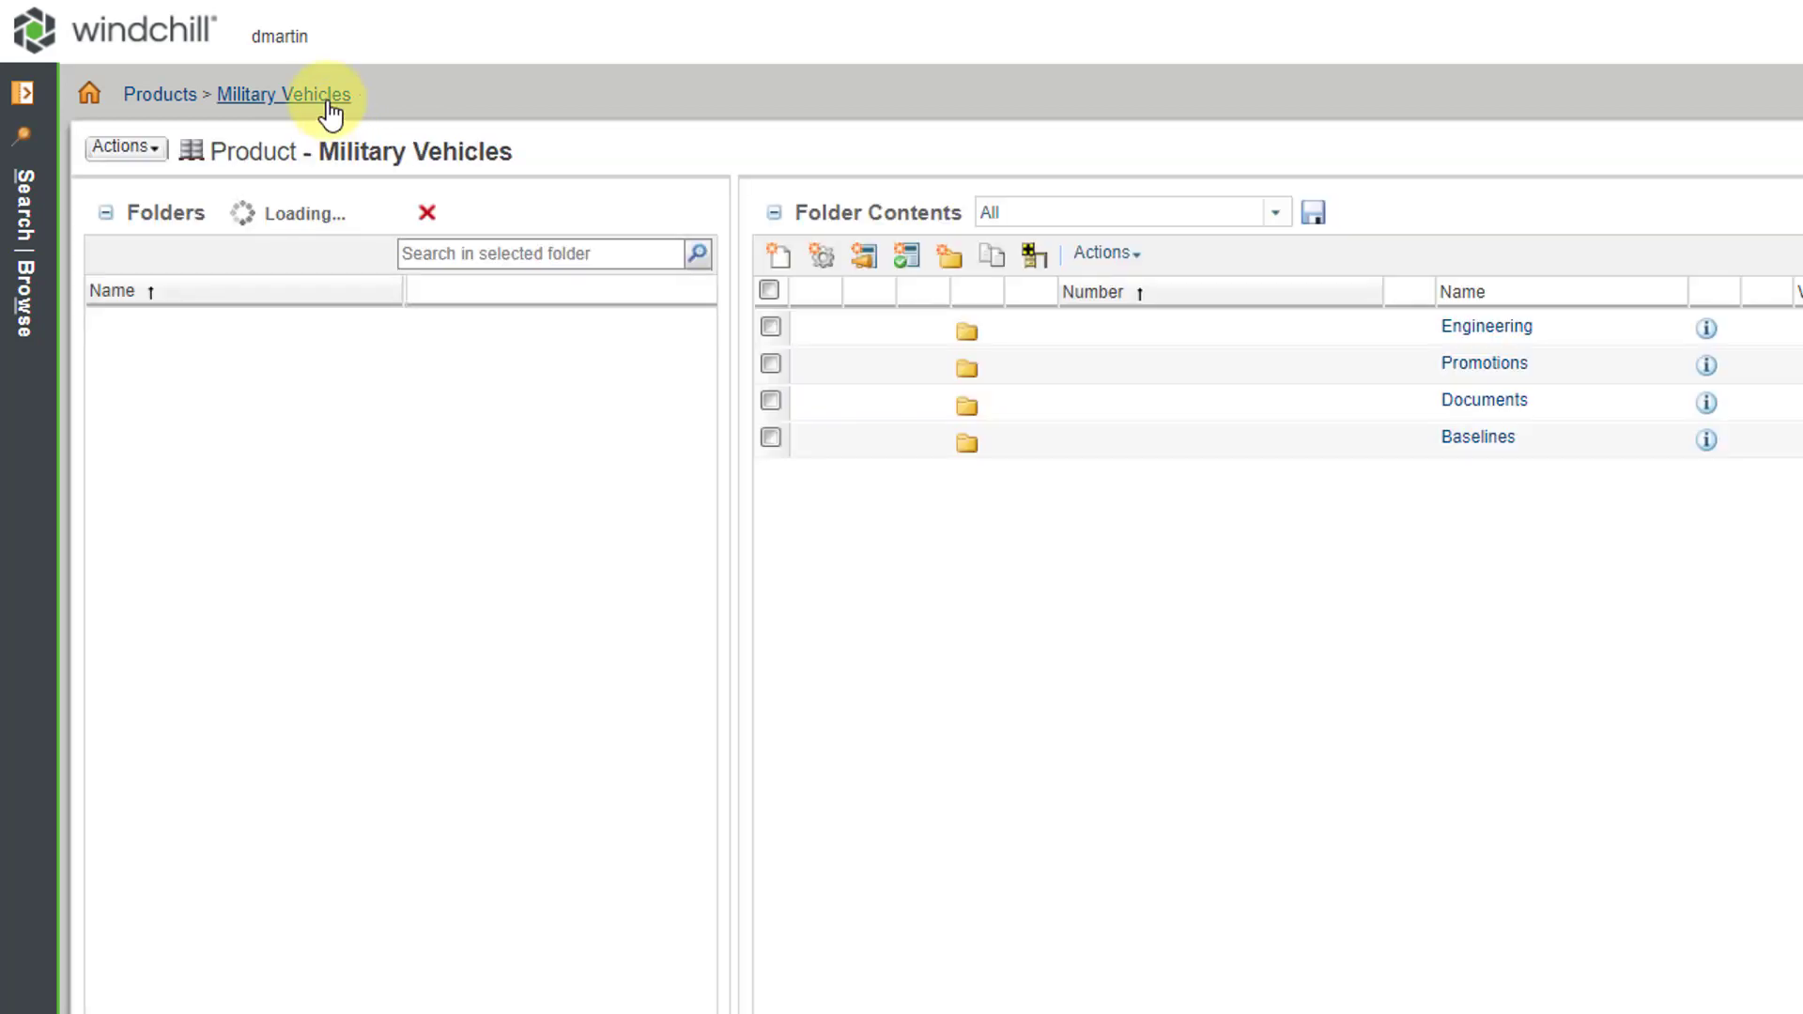
pyautogui.click(1475, 402)
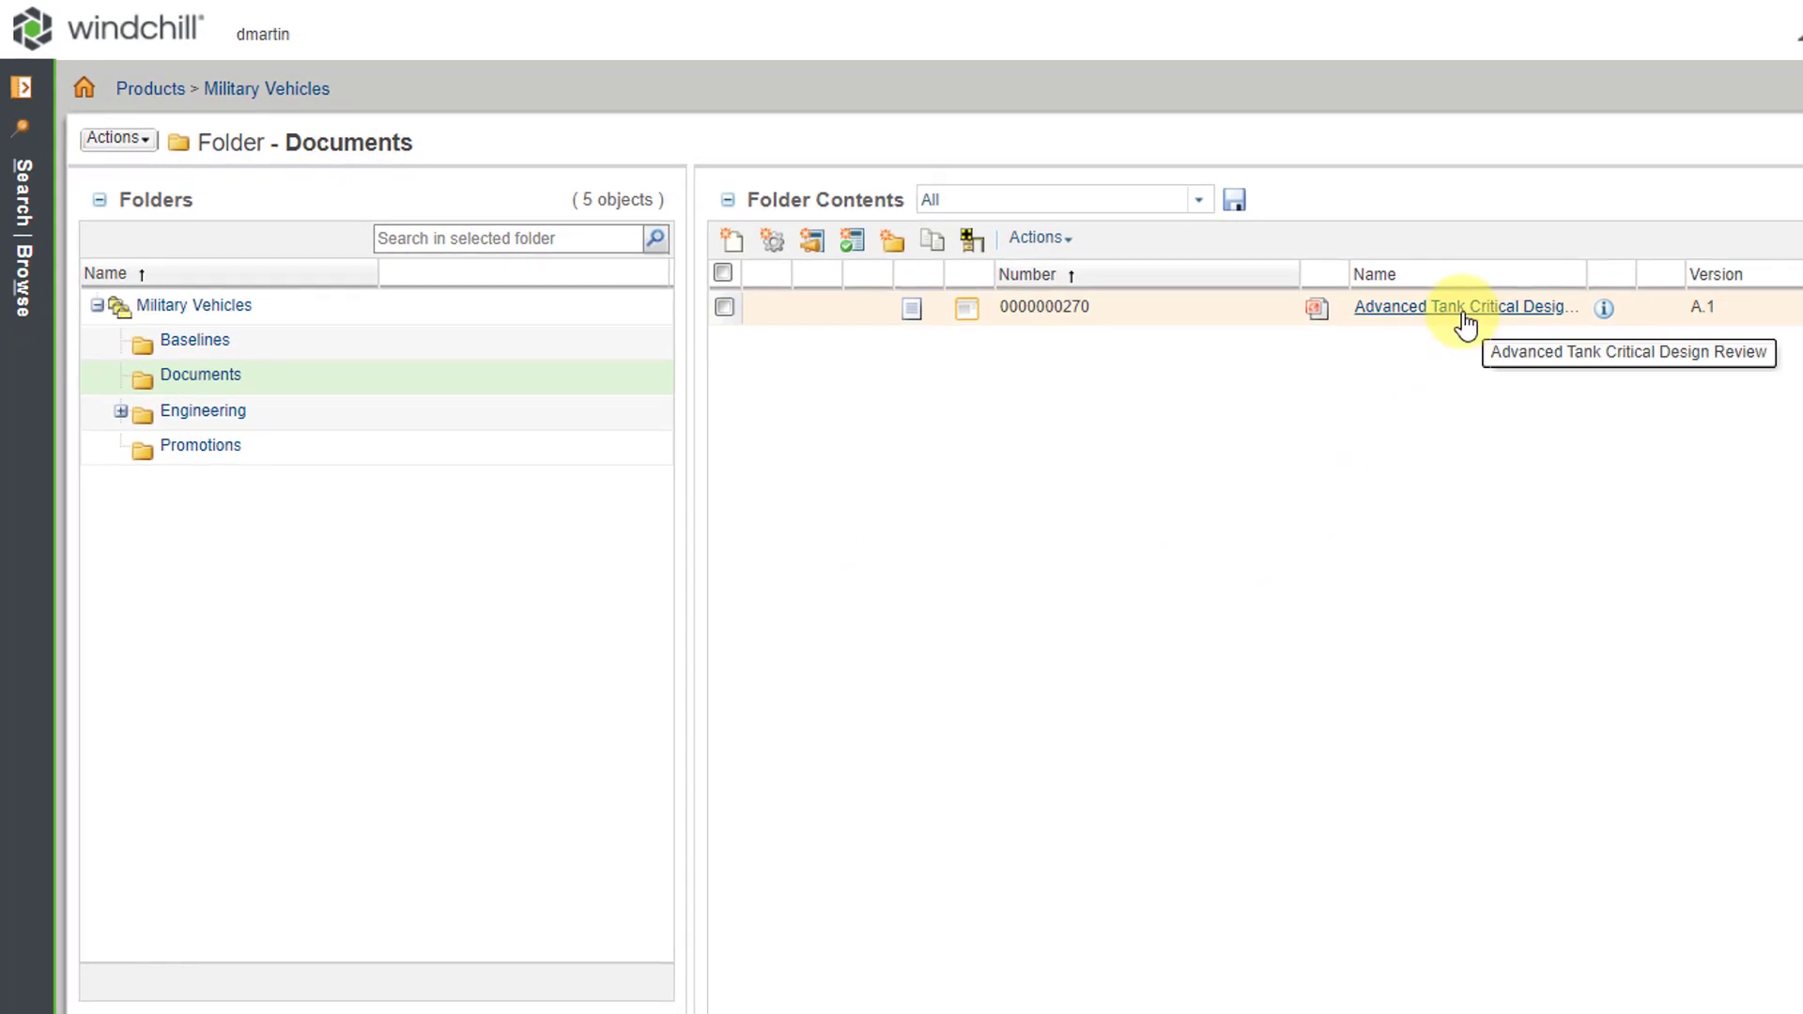
pyautogui.click(1533, 327)
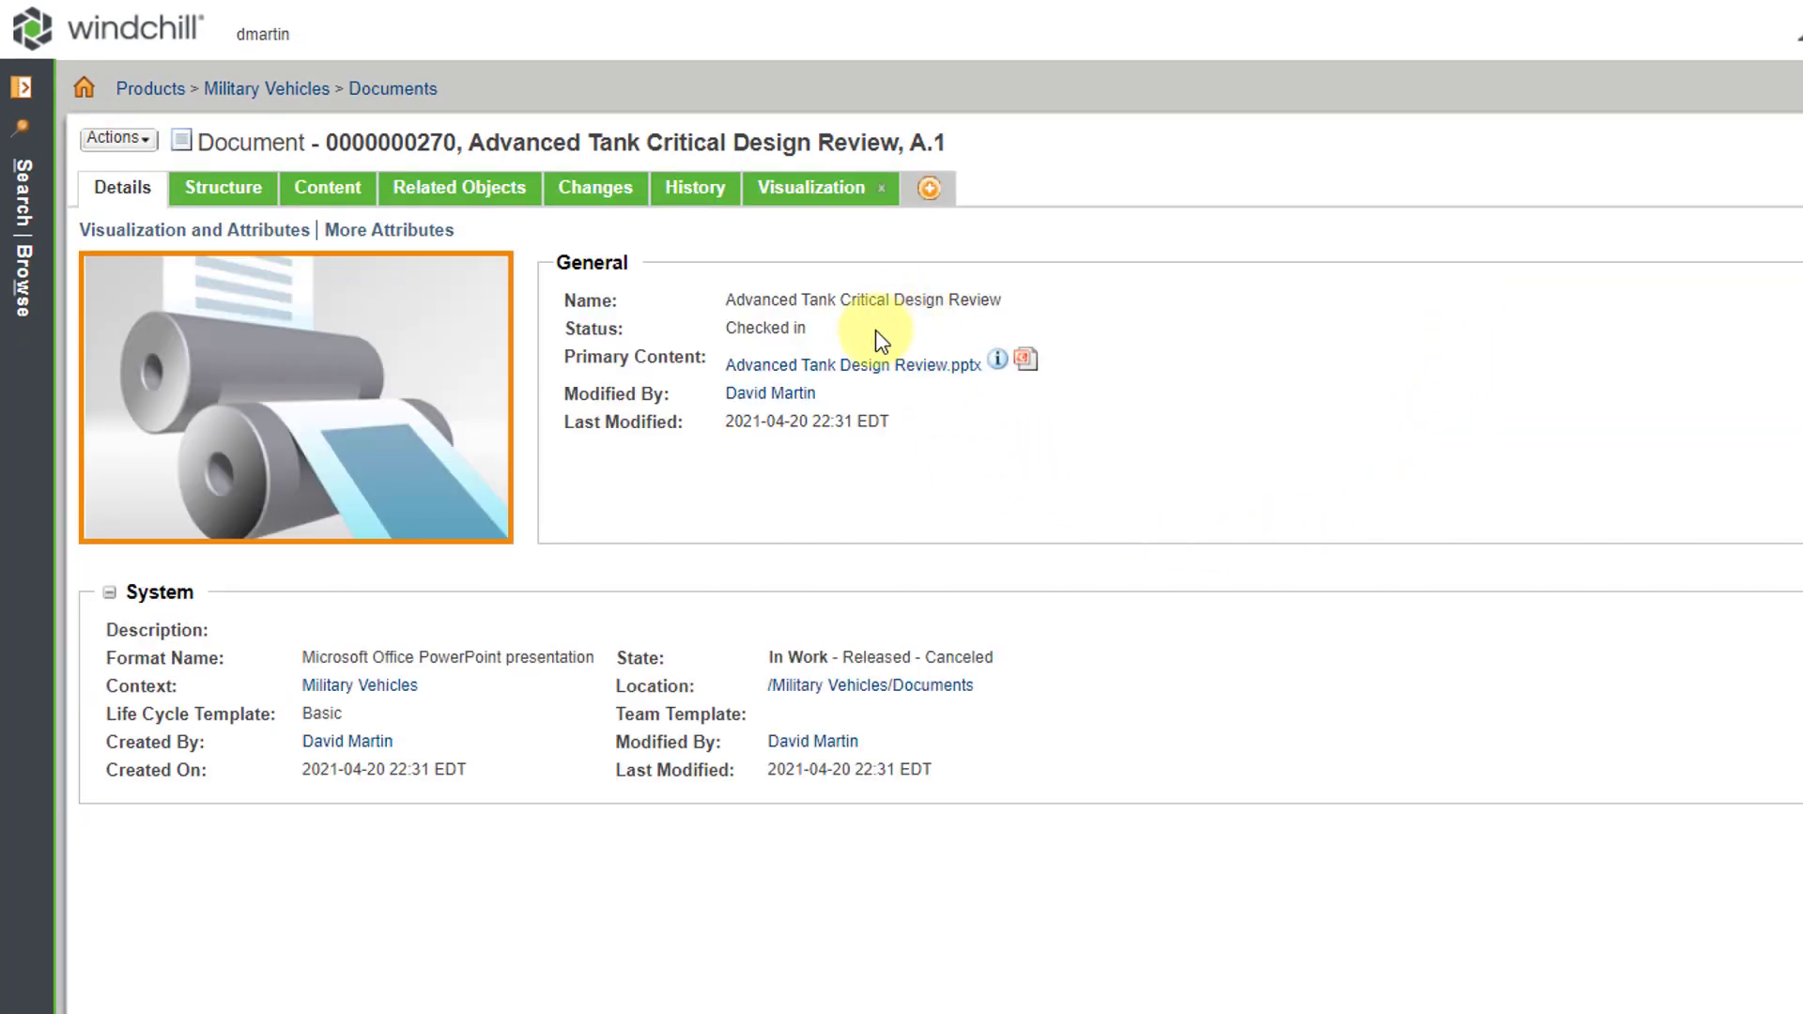
pyautogui.click(118, 138)
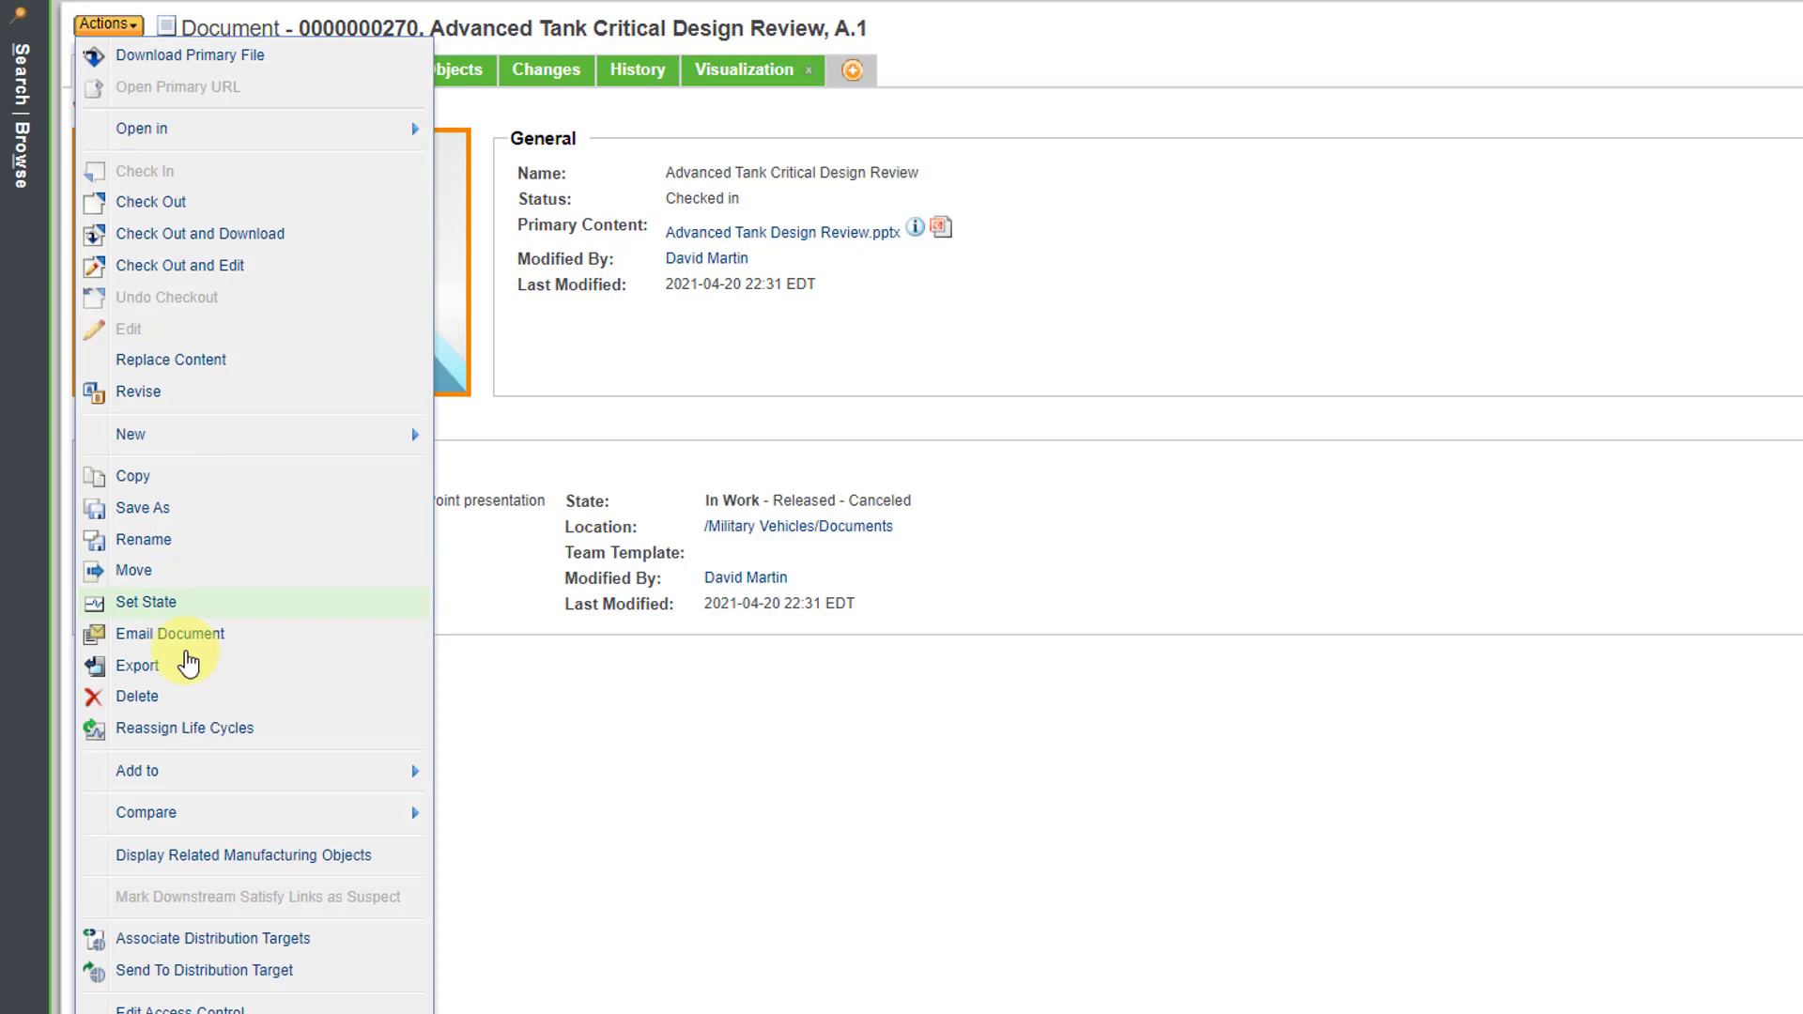
pyautogui.moveTo(212, 779)
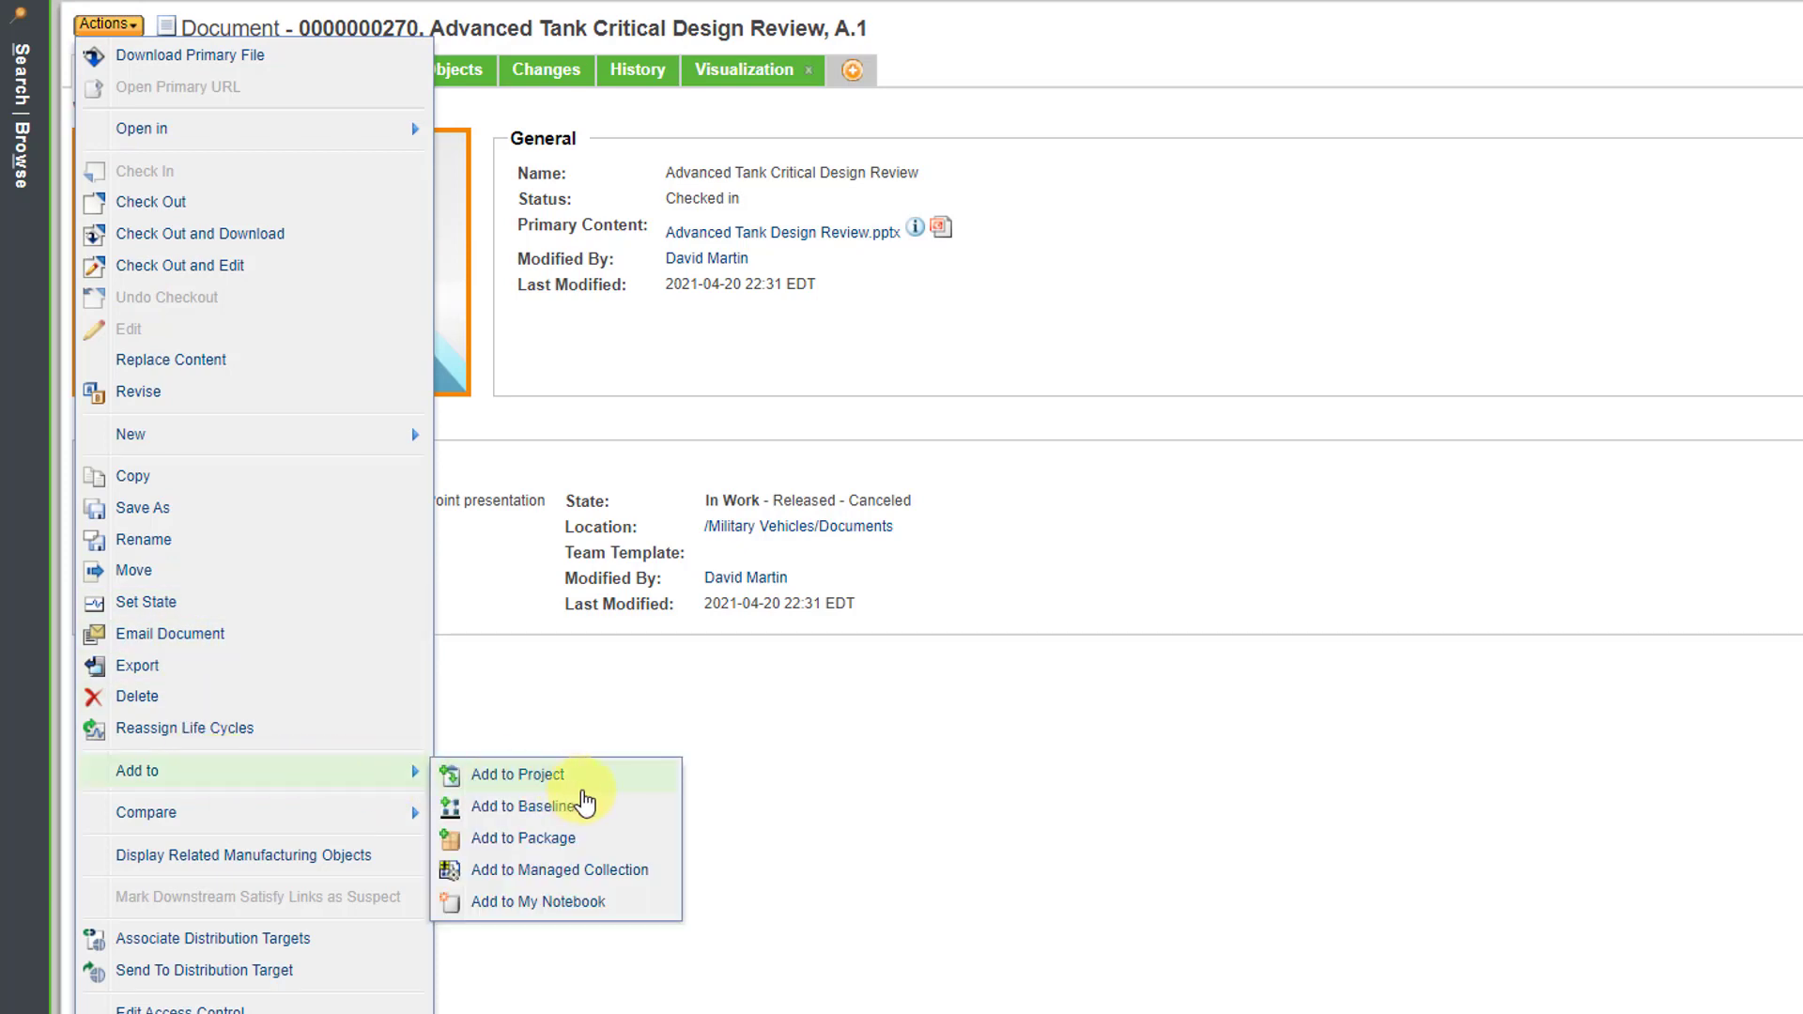
pyautogui.click(523, 807)
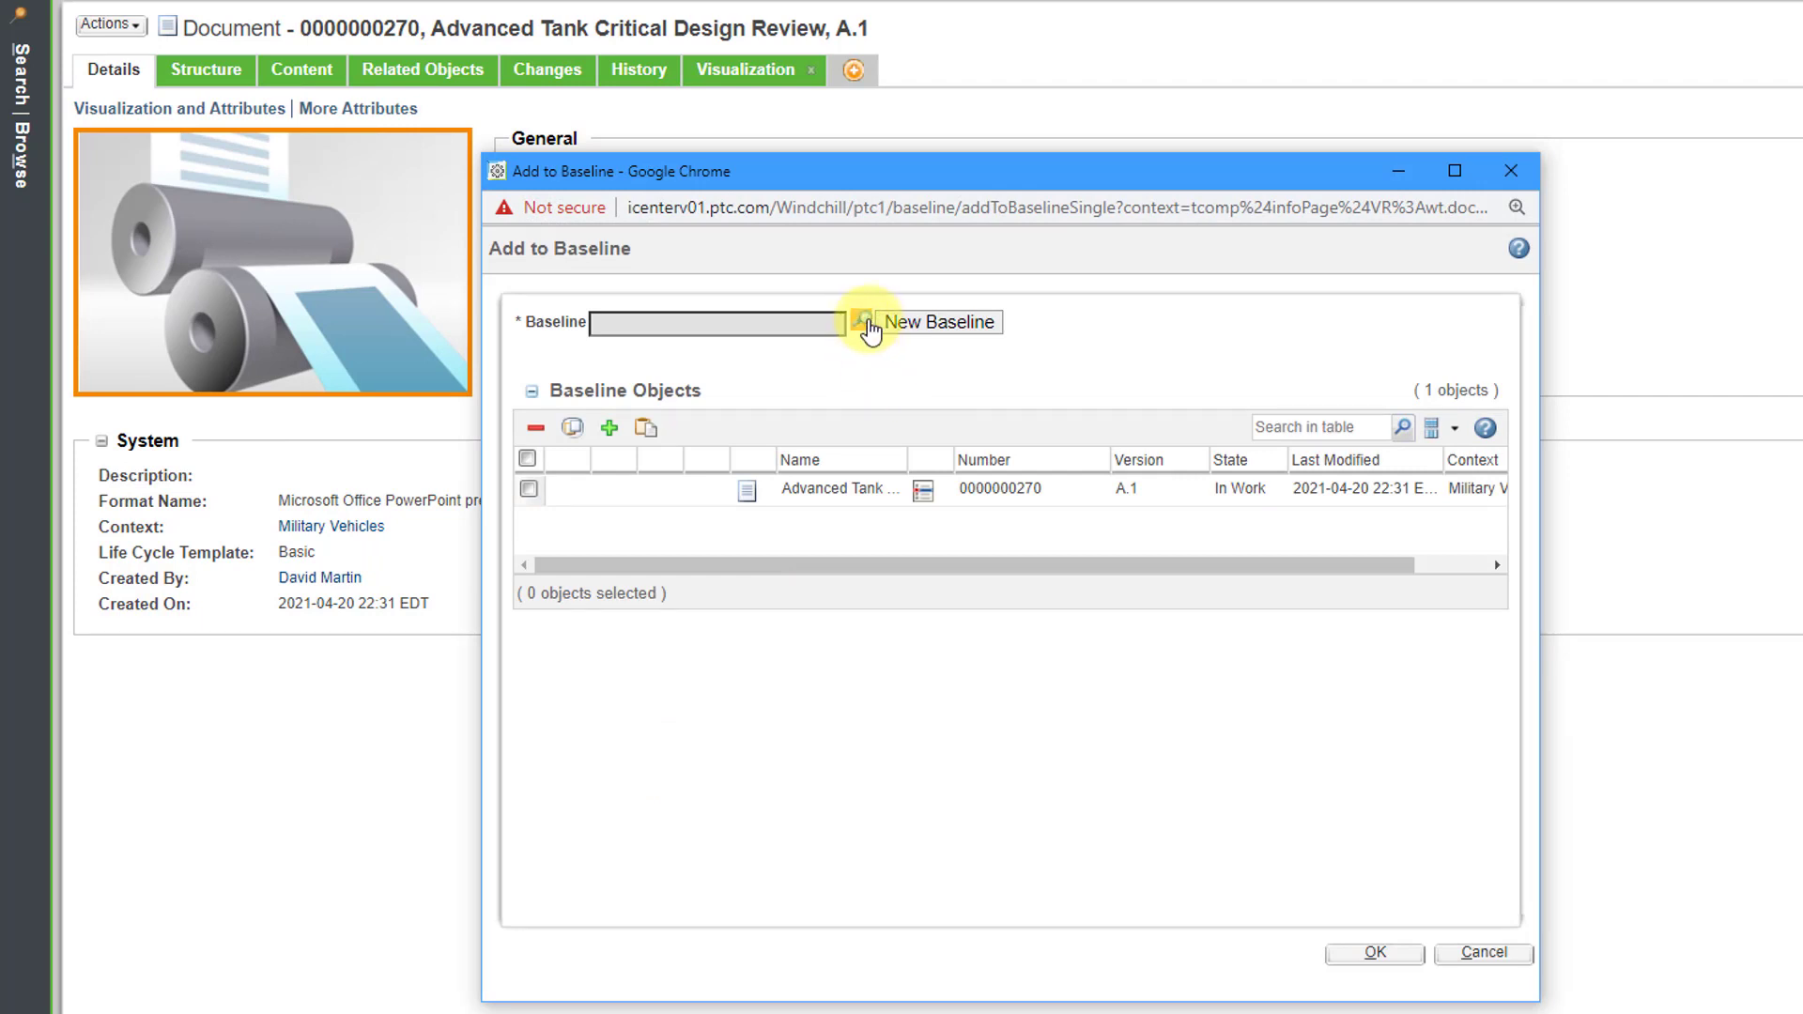
pyautogui.click(865, 322)
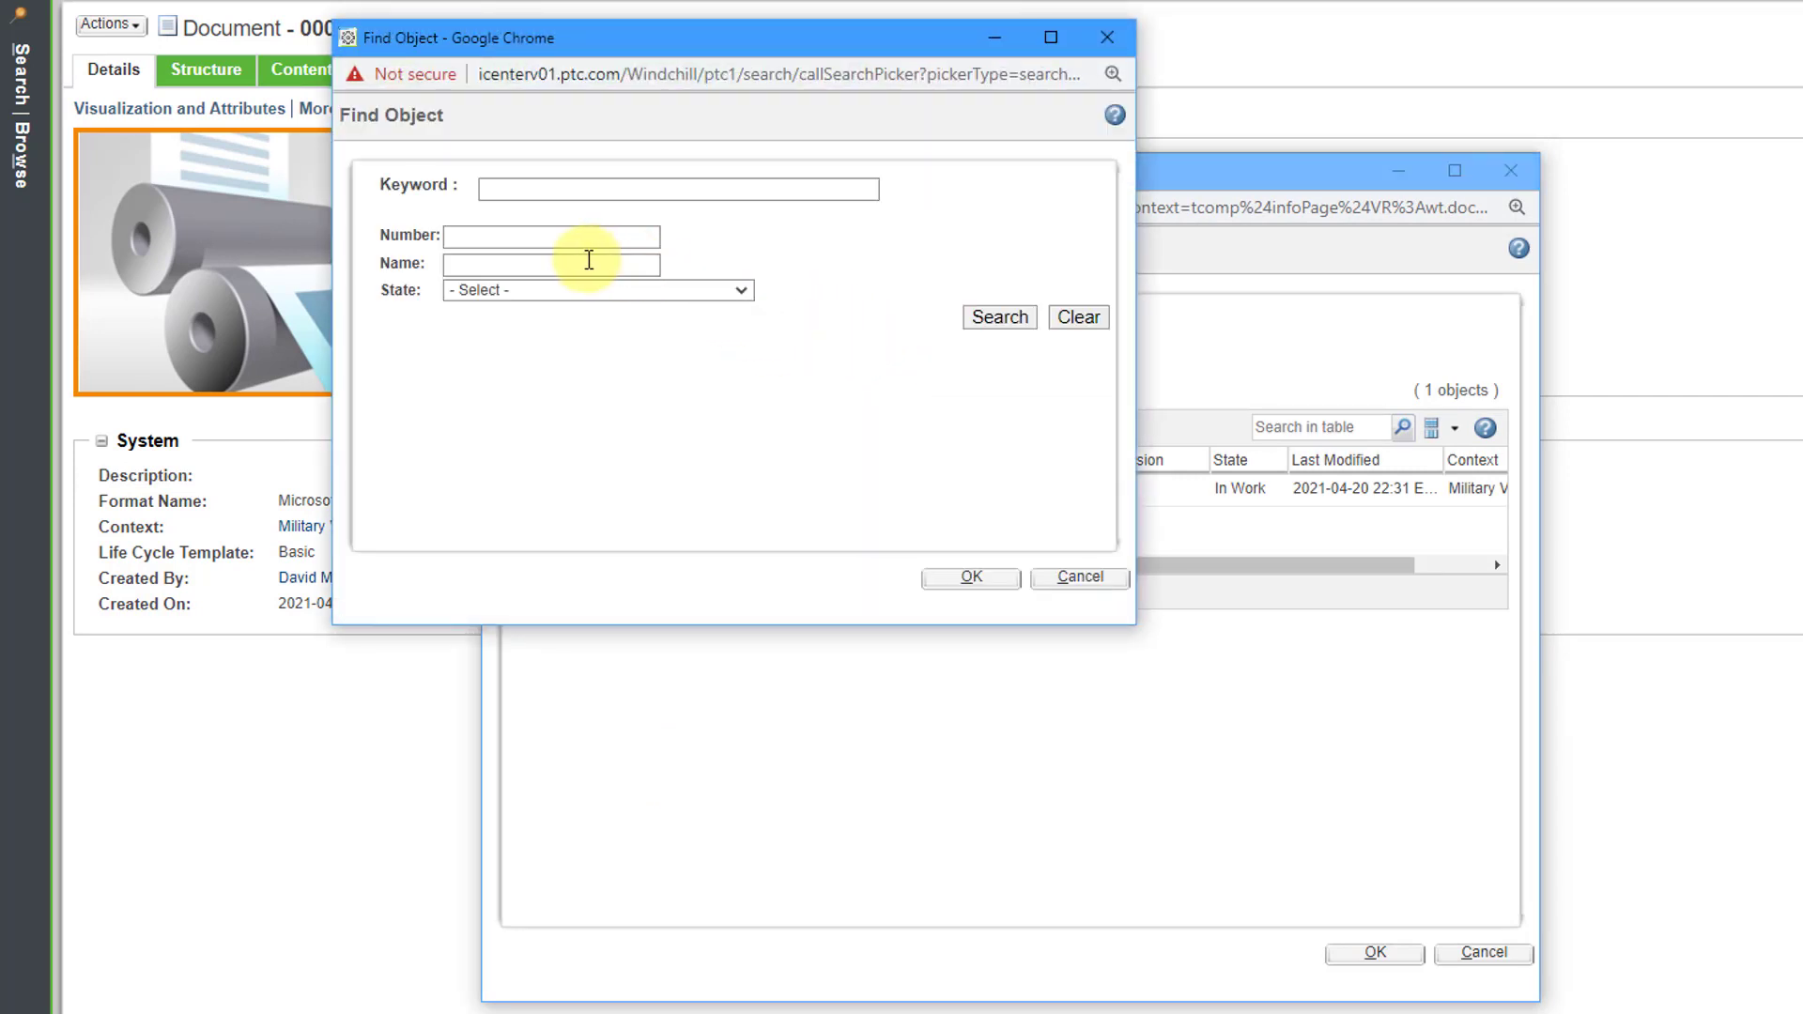
pyautogui.click(520, 262)
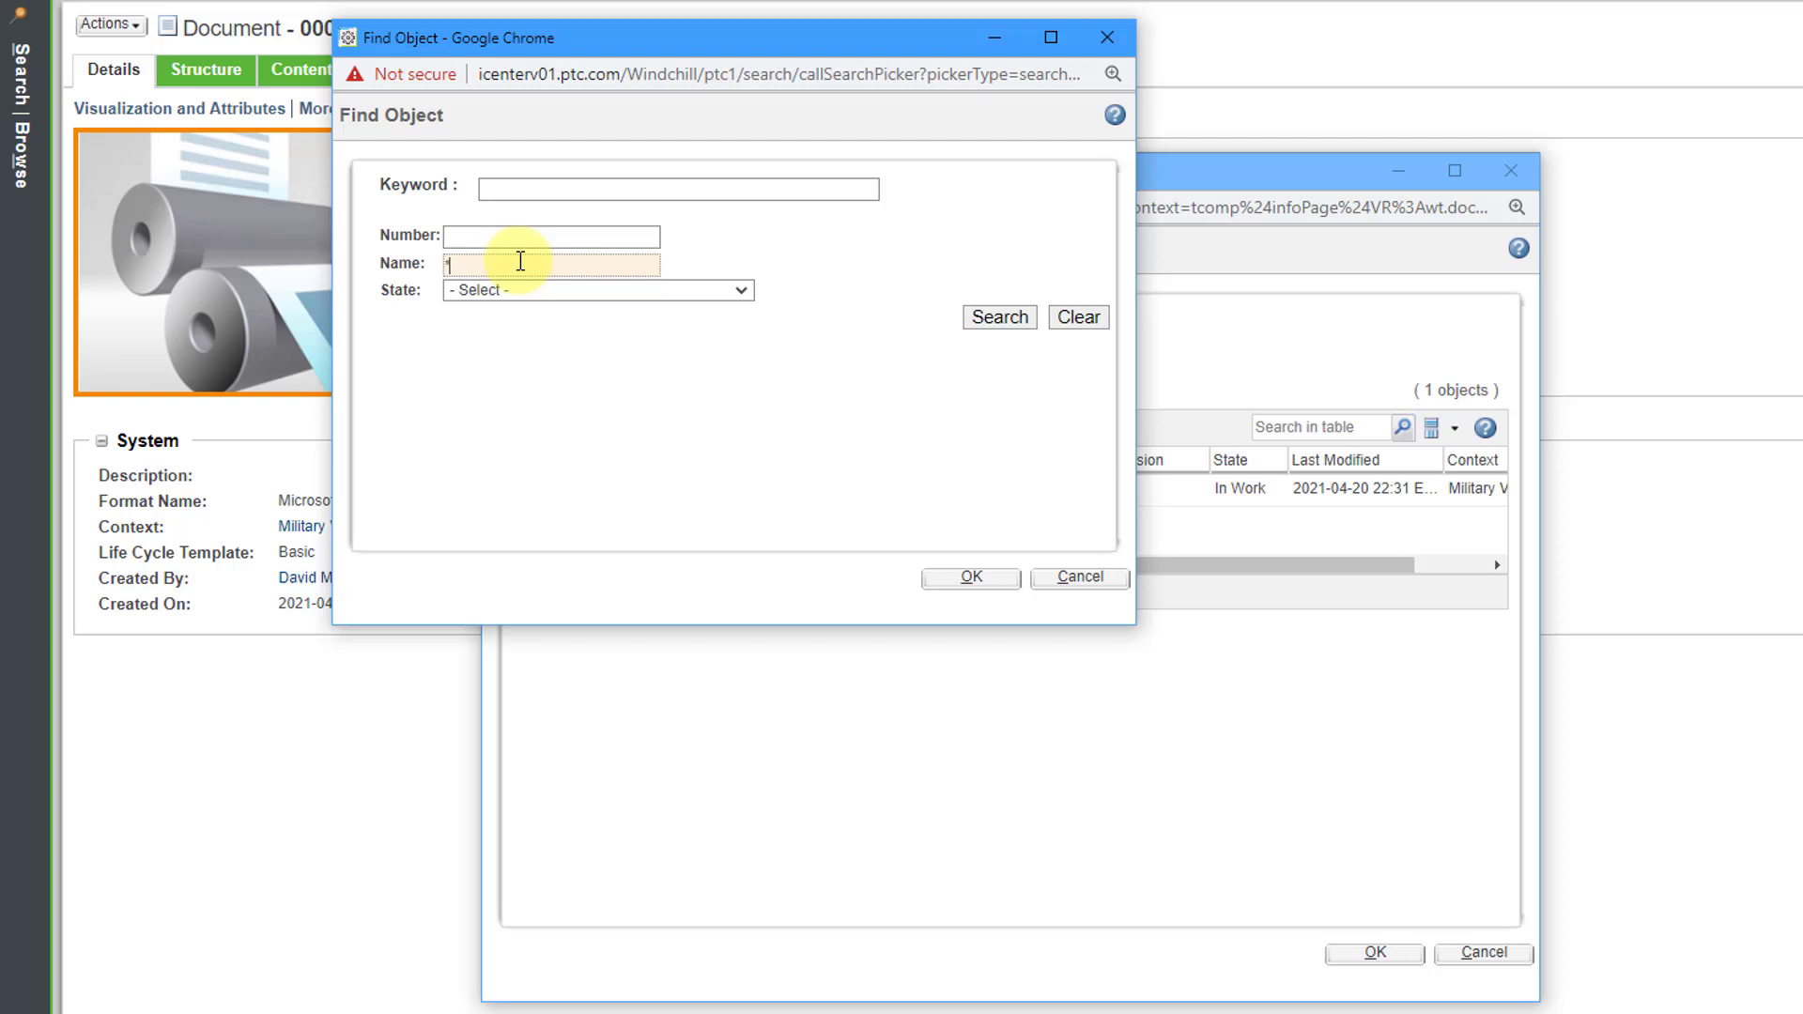
pyautogui.write('*CDR*')
pyautogui.click(996, 317)
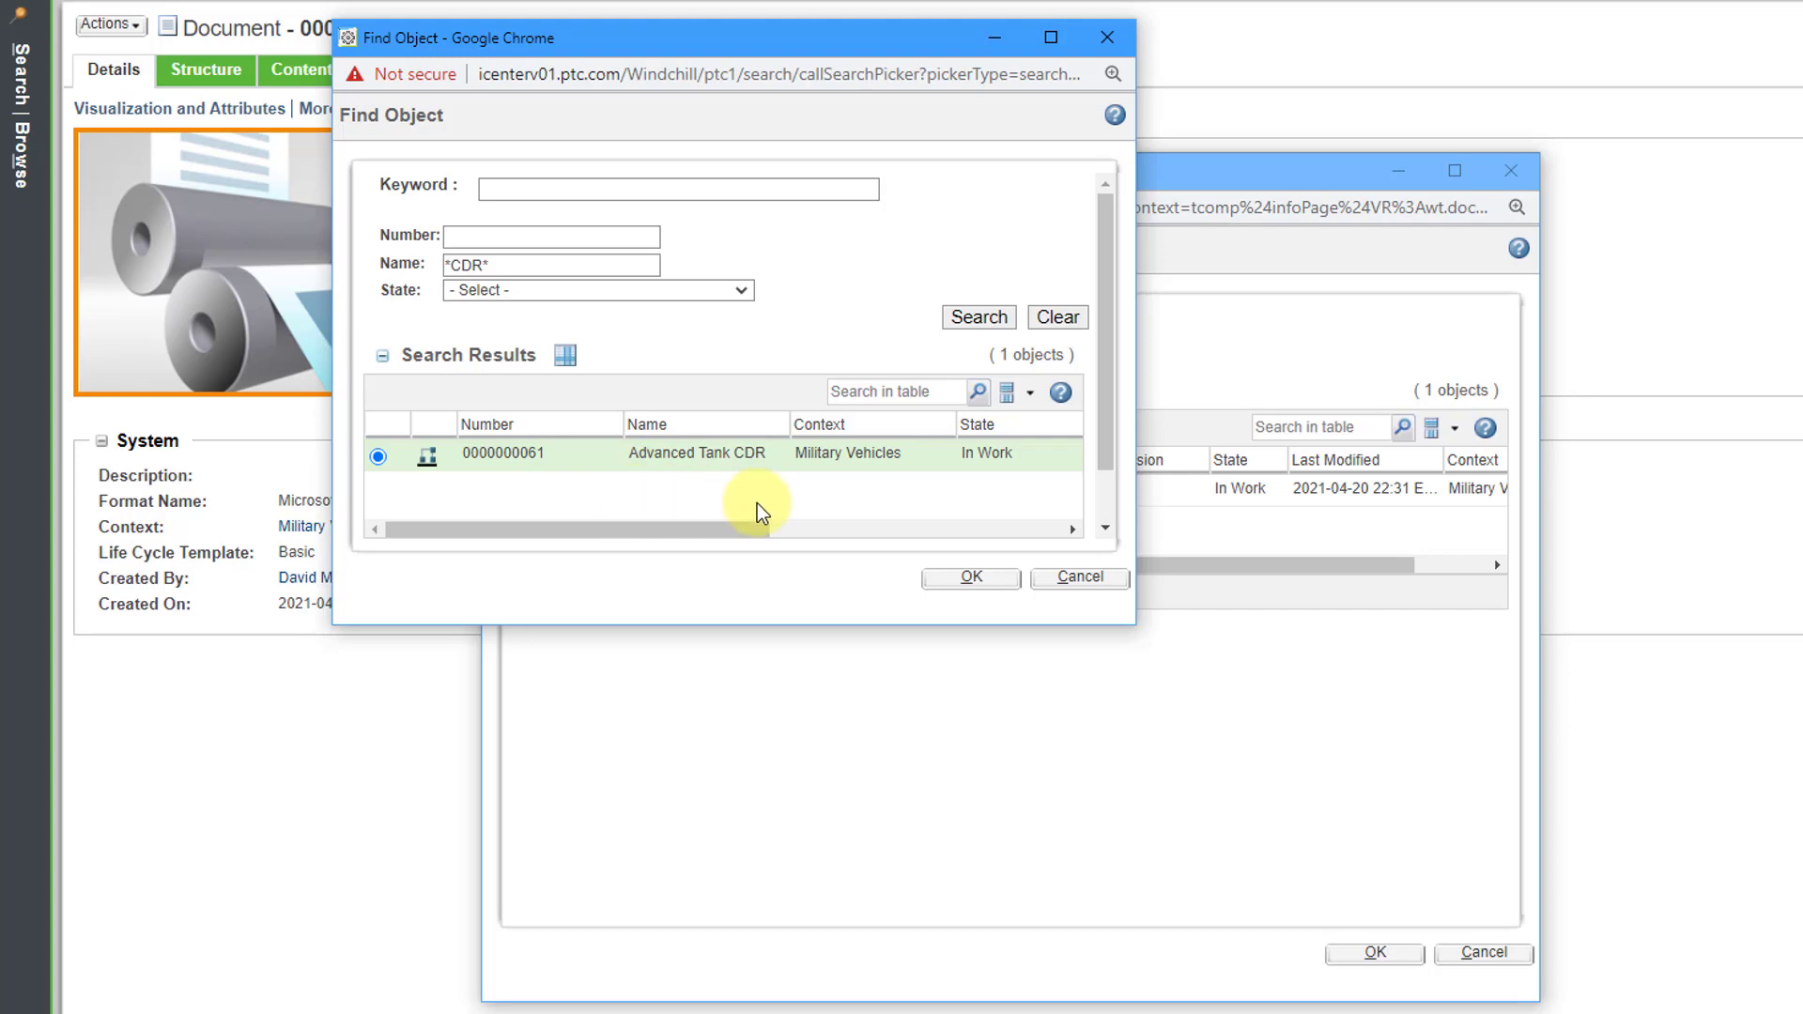
pyautogui.click(970, 578)
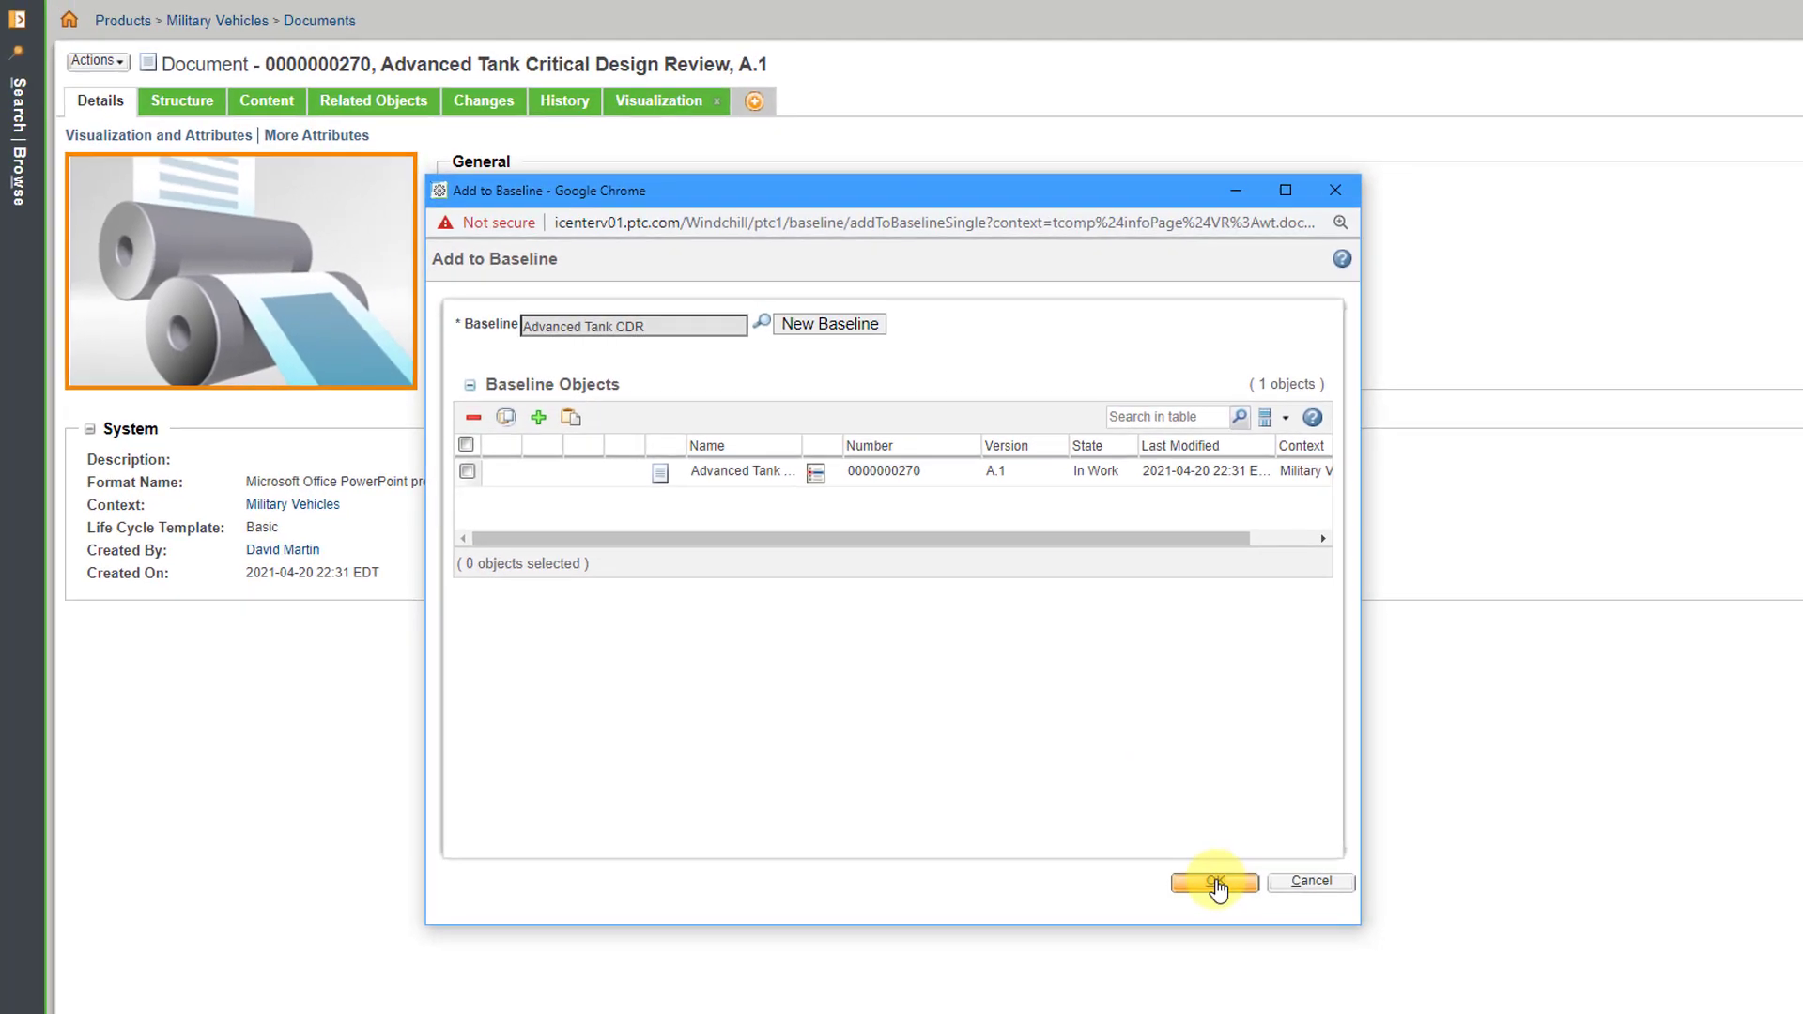
pyautogui.click(1374, 952)
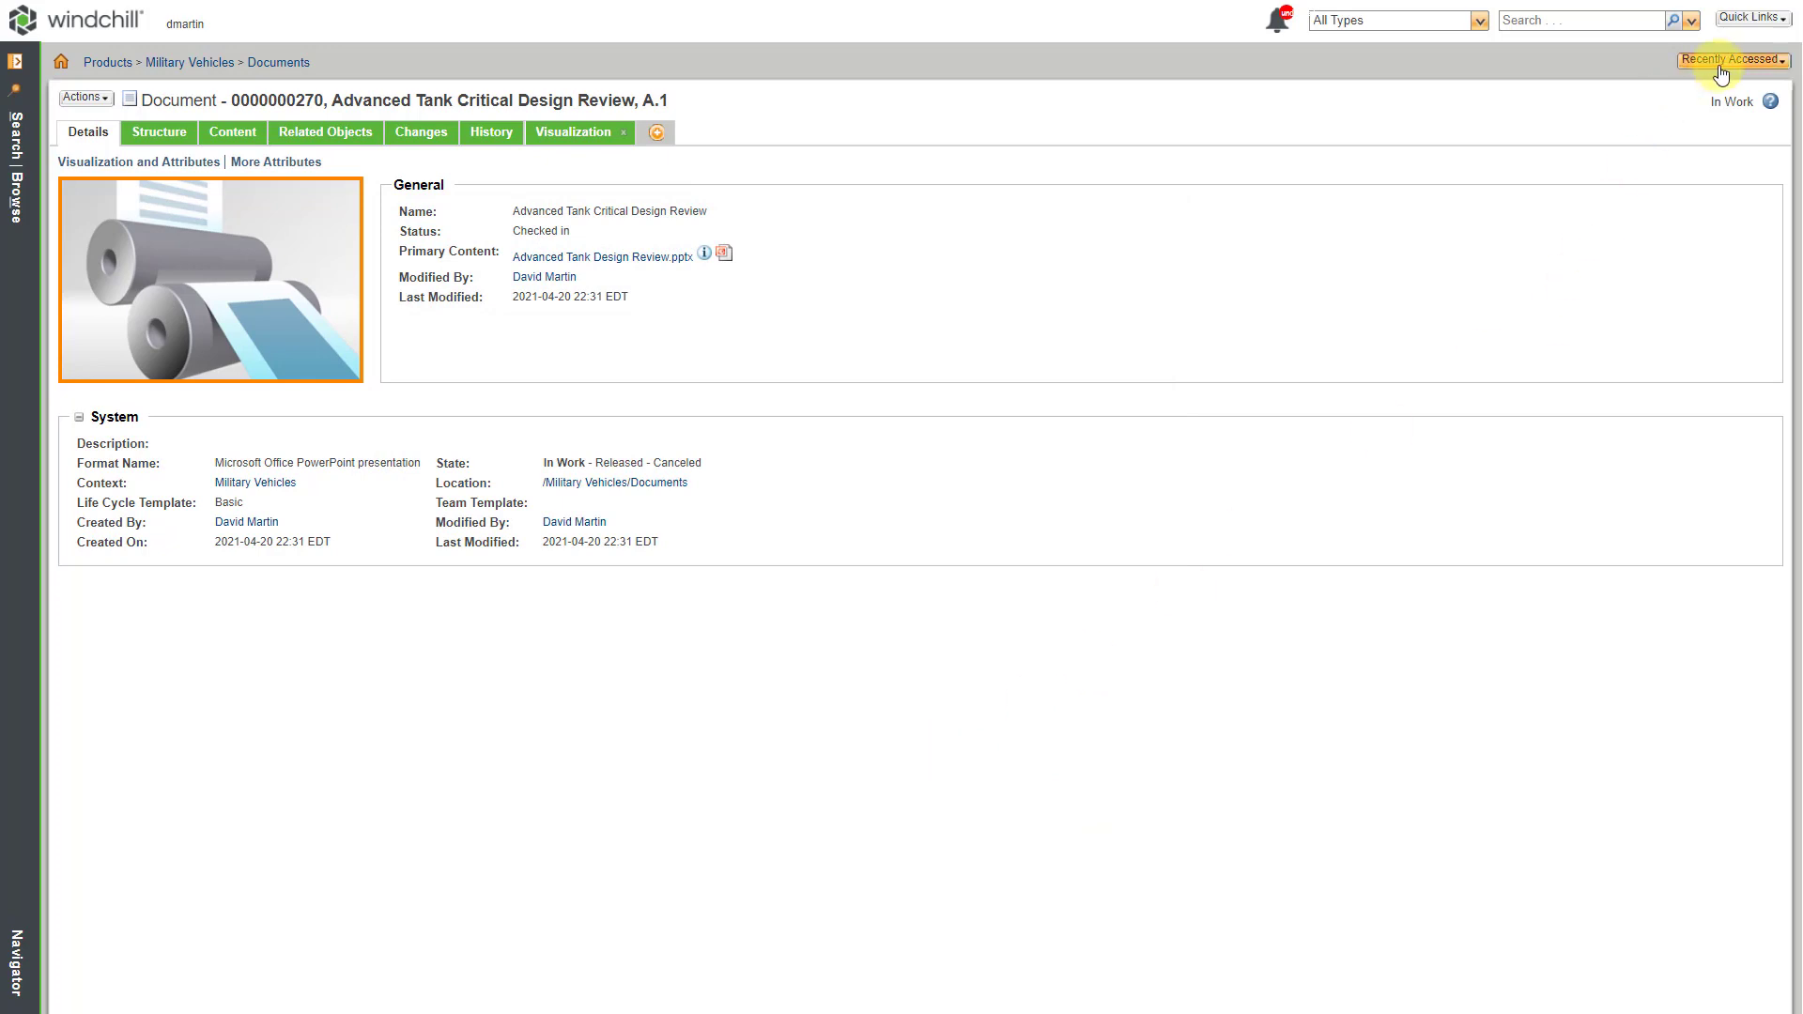
pyautogui.click(1721, 68)
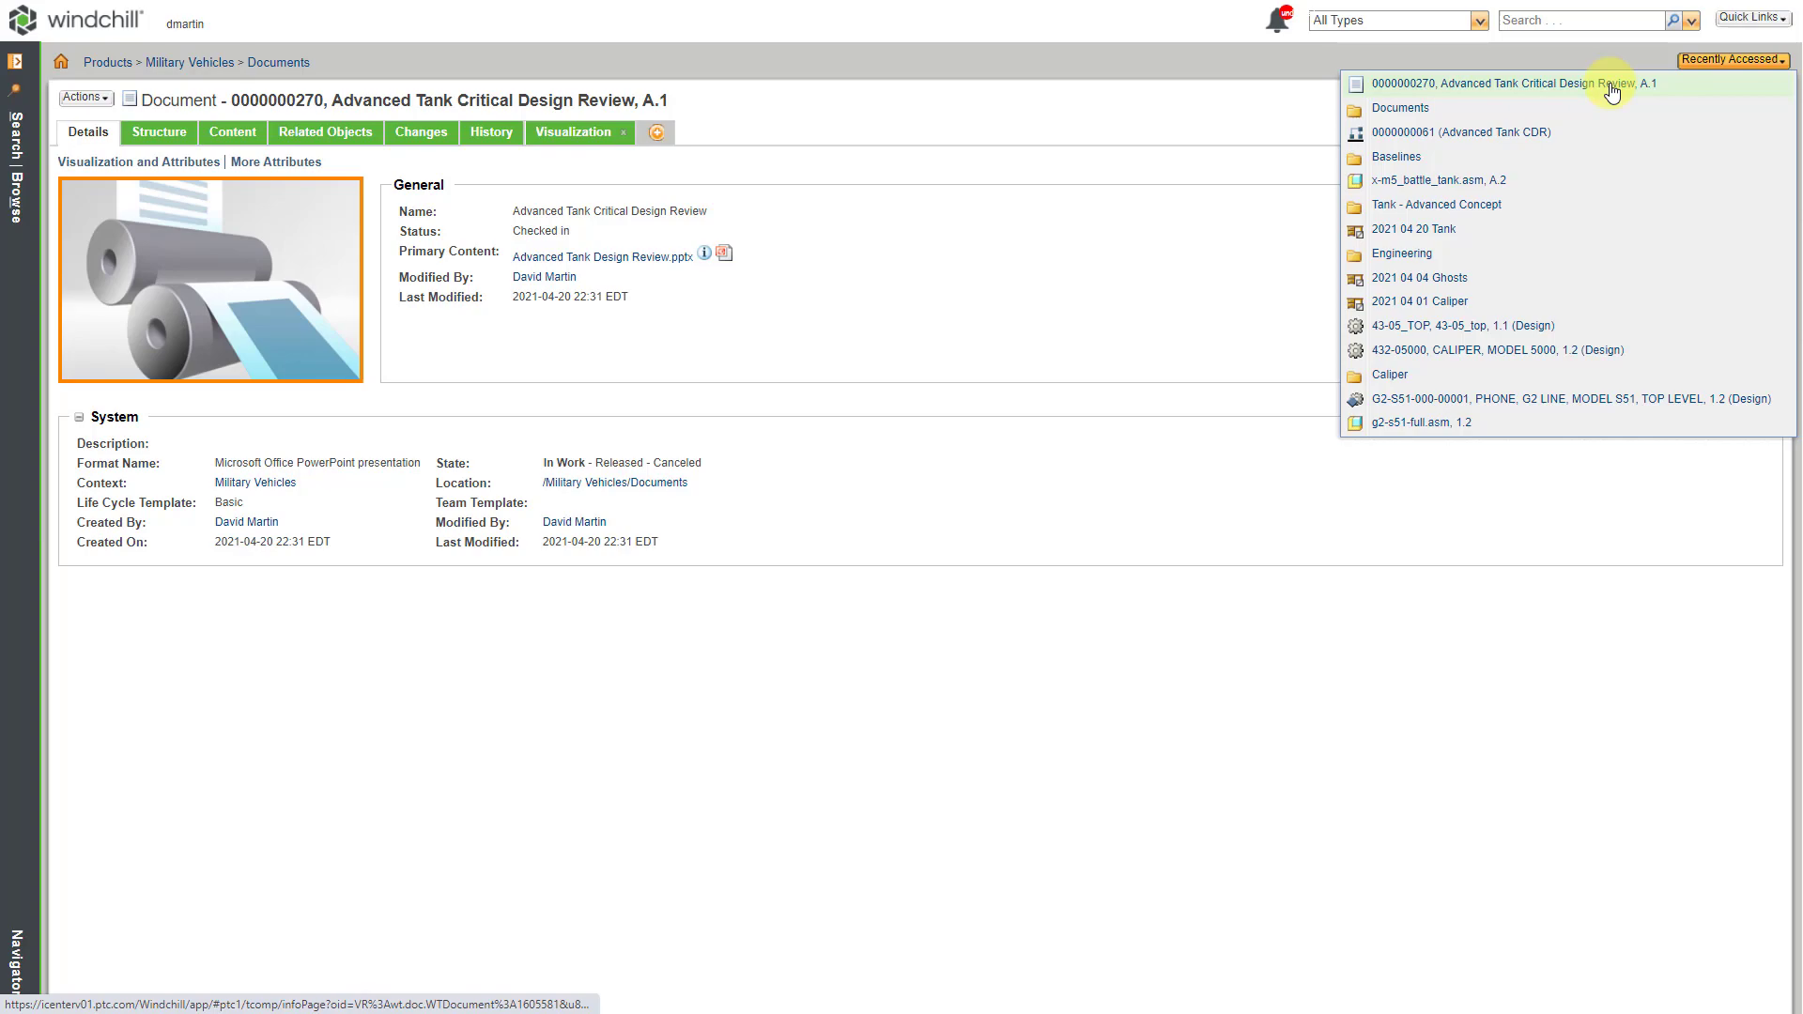
pyautogui.click(1528, 138)
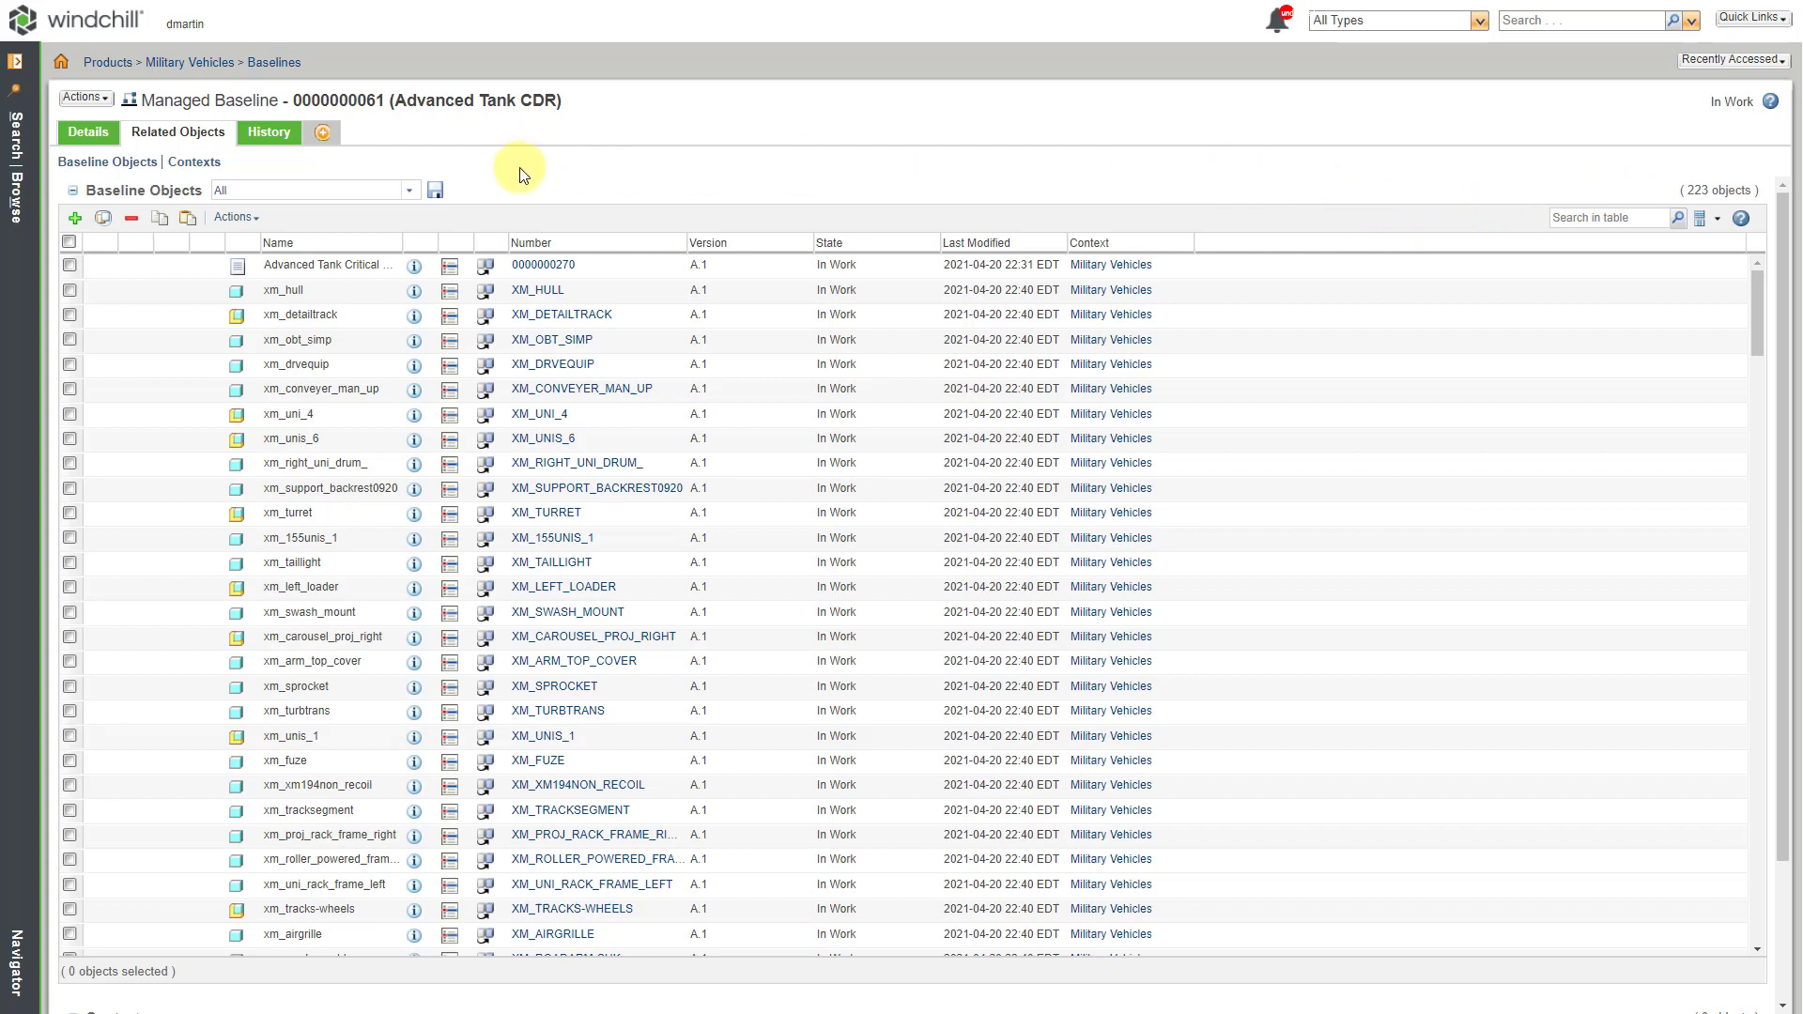
pyautogui.click(83, 99)
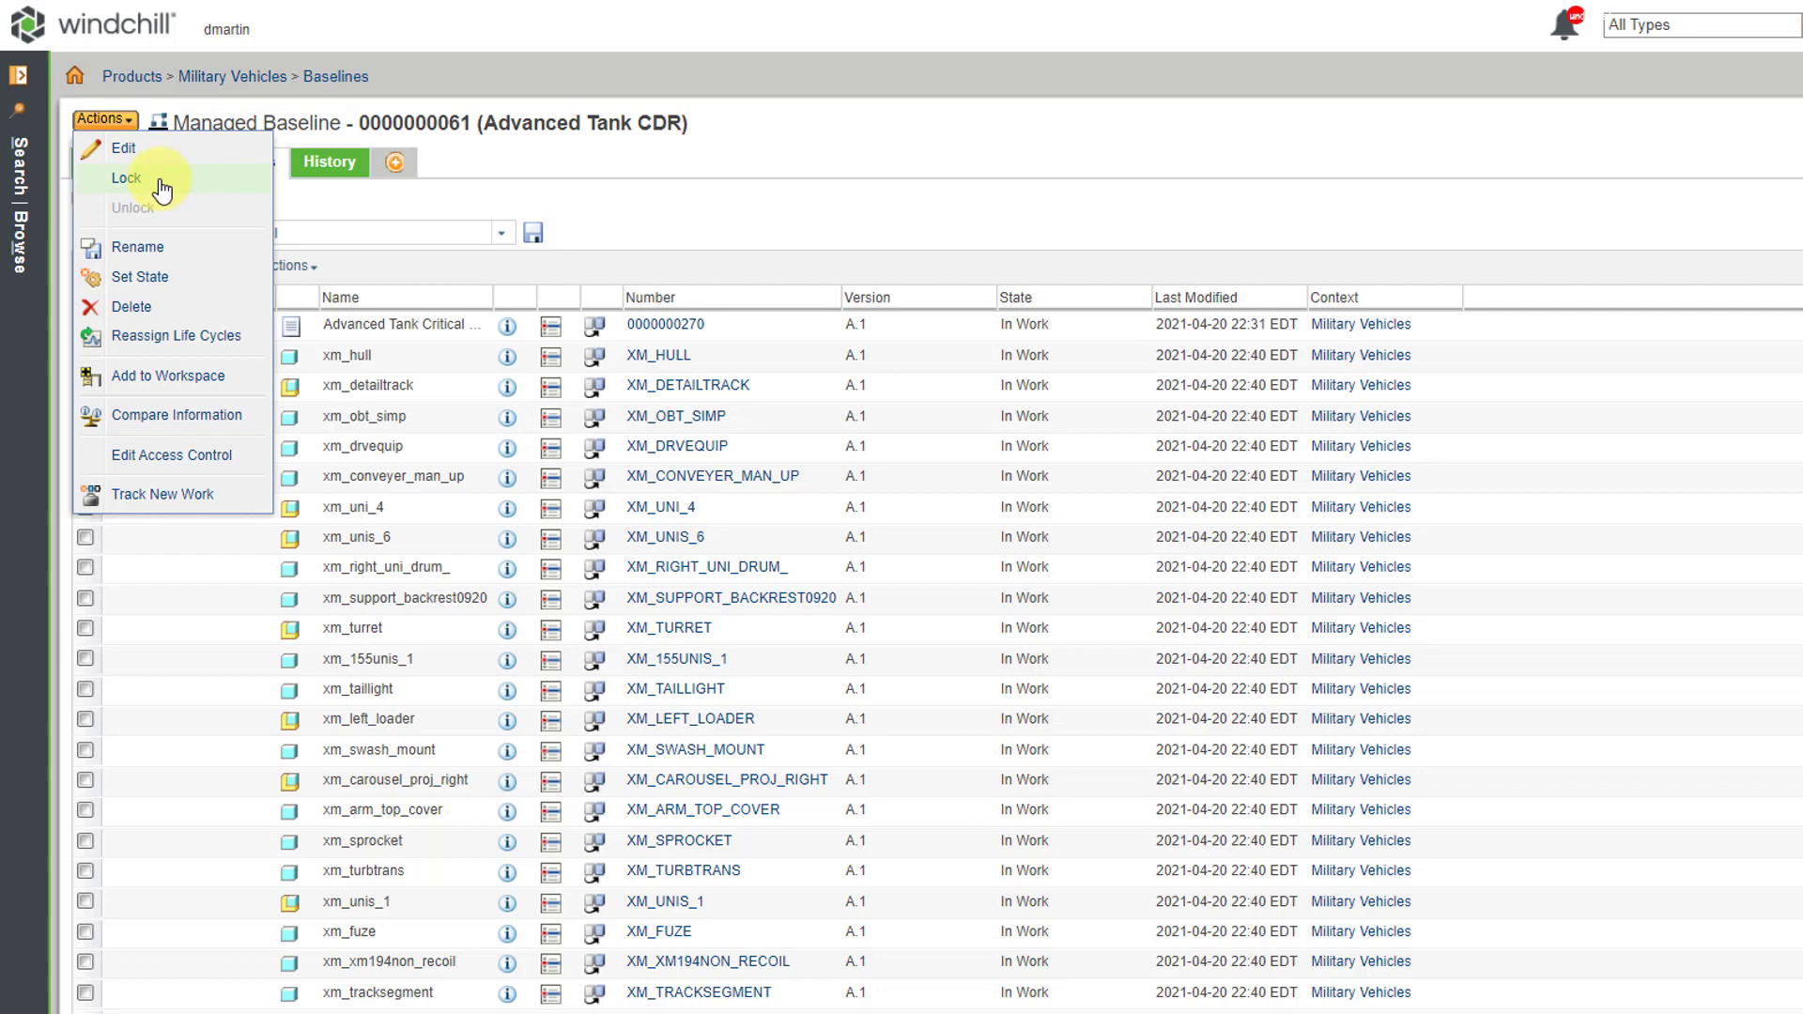
pyautogui.click(123, 149)
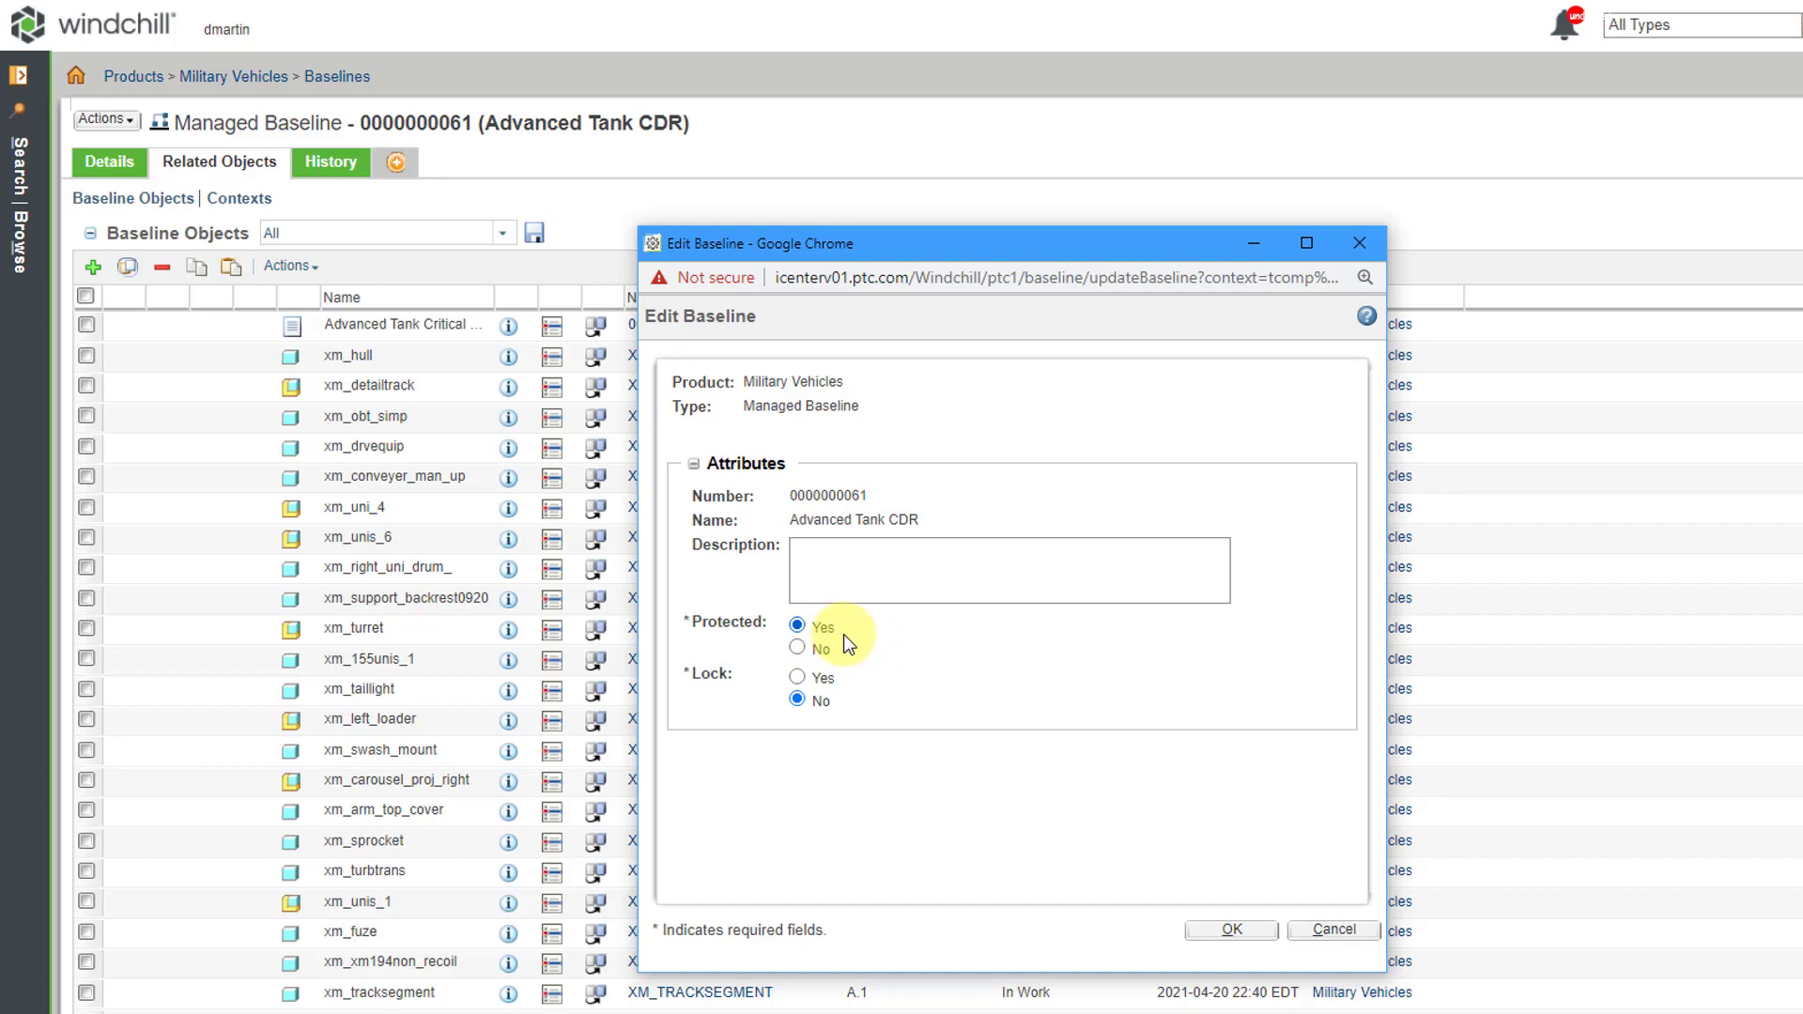
pyautogui.click(1321, 935)
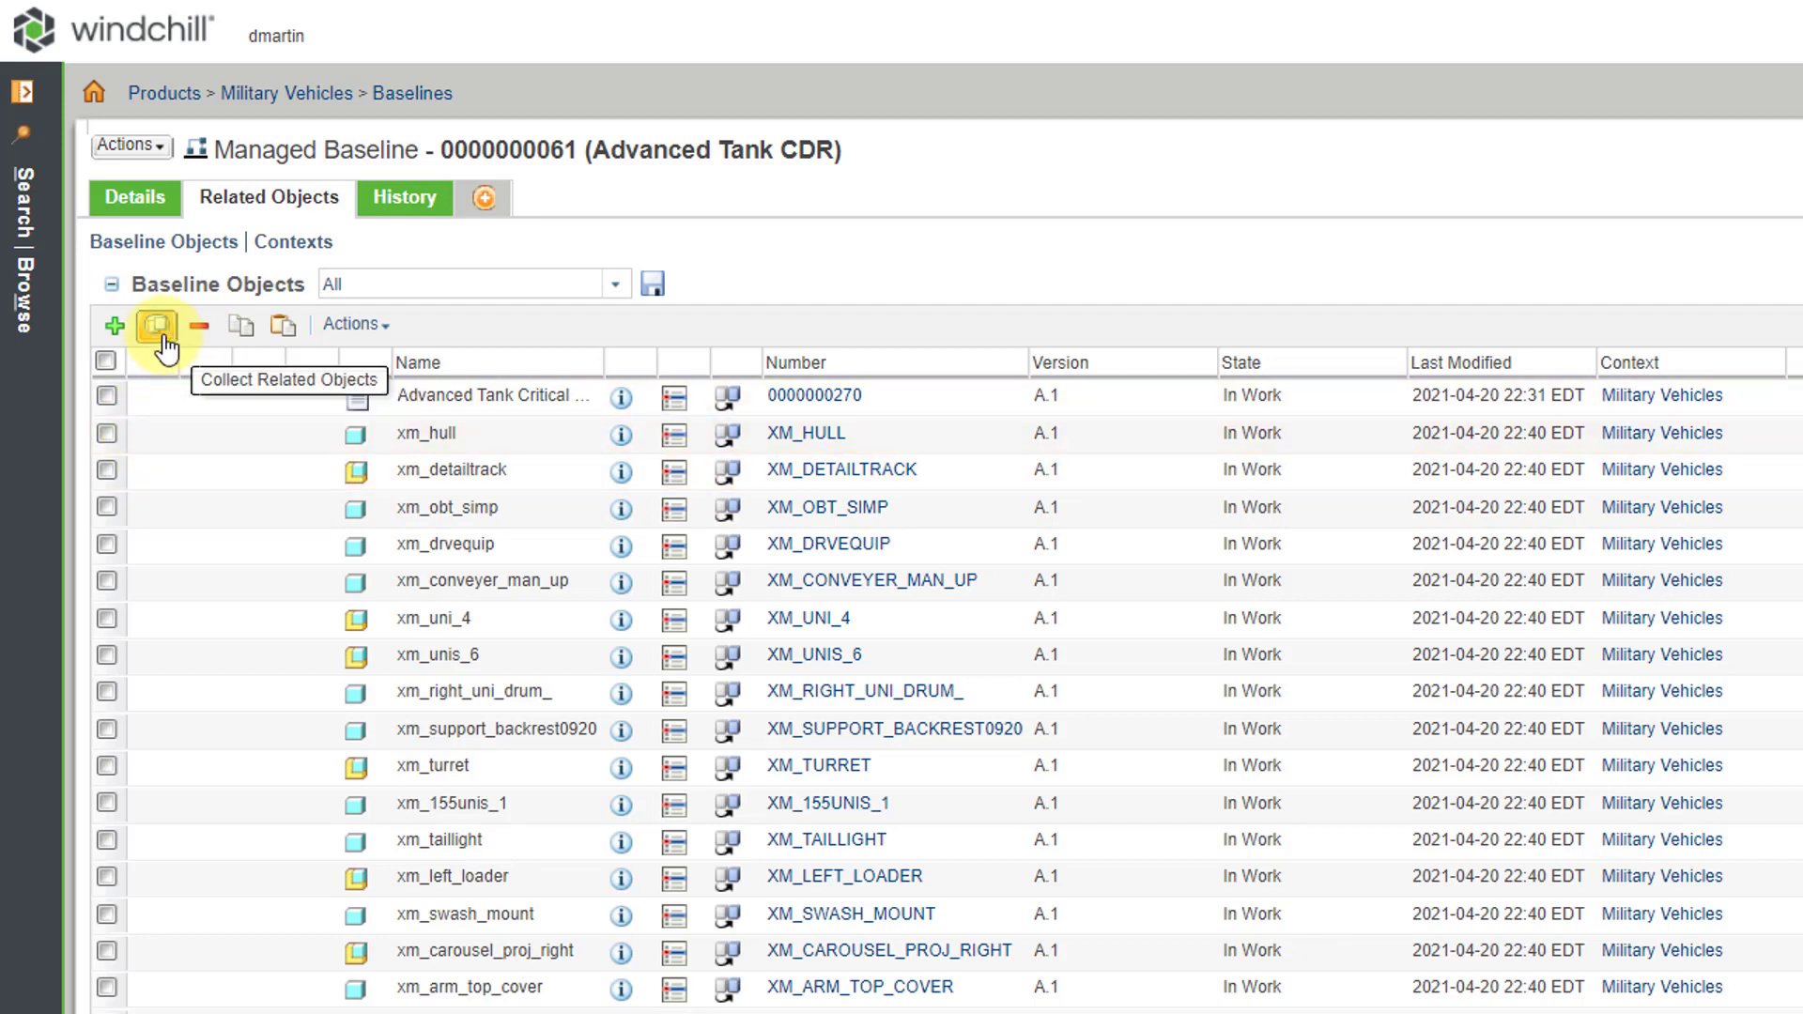
pyautogui.click(360, 326)
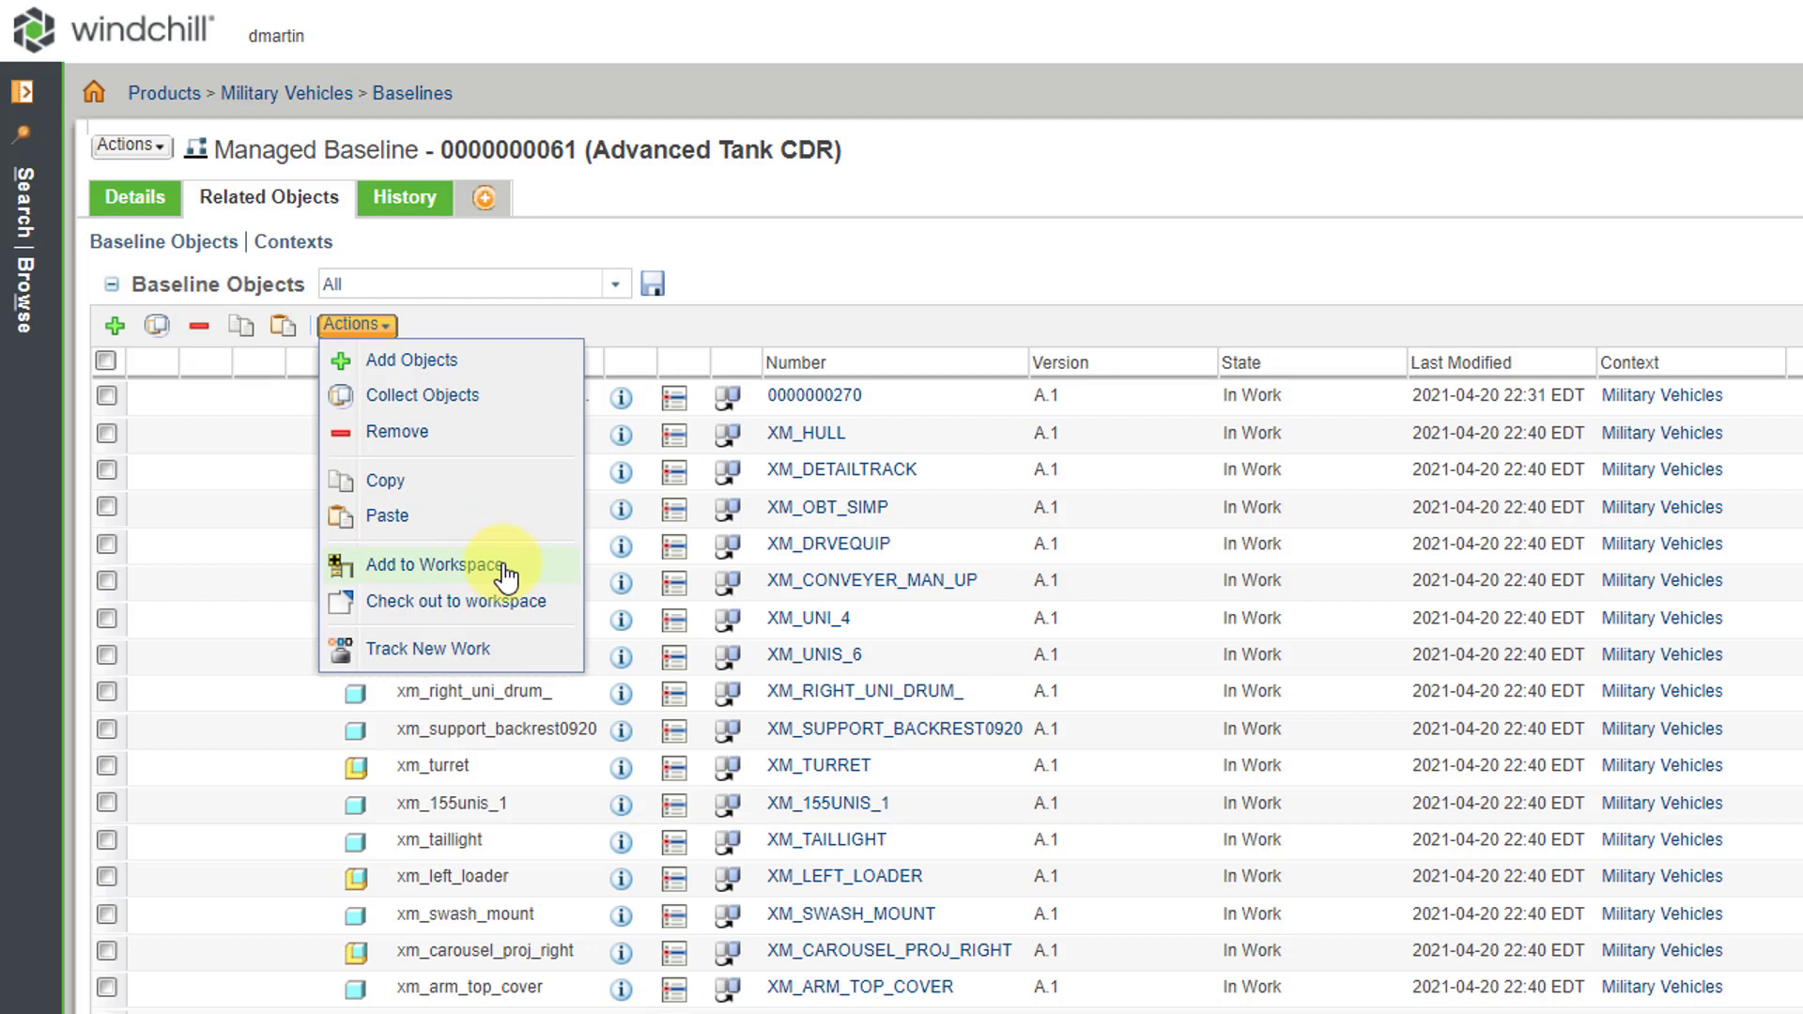
pyautogui.click(702, 323)
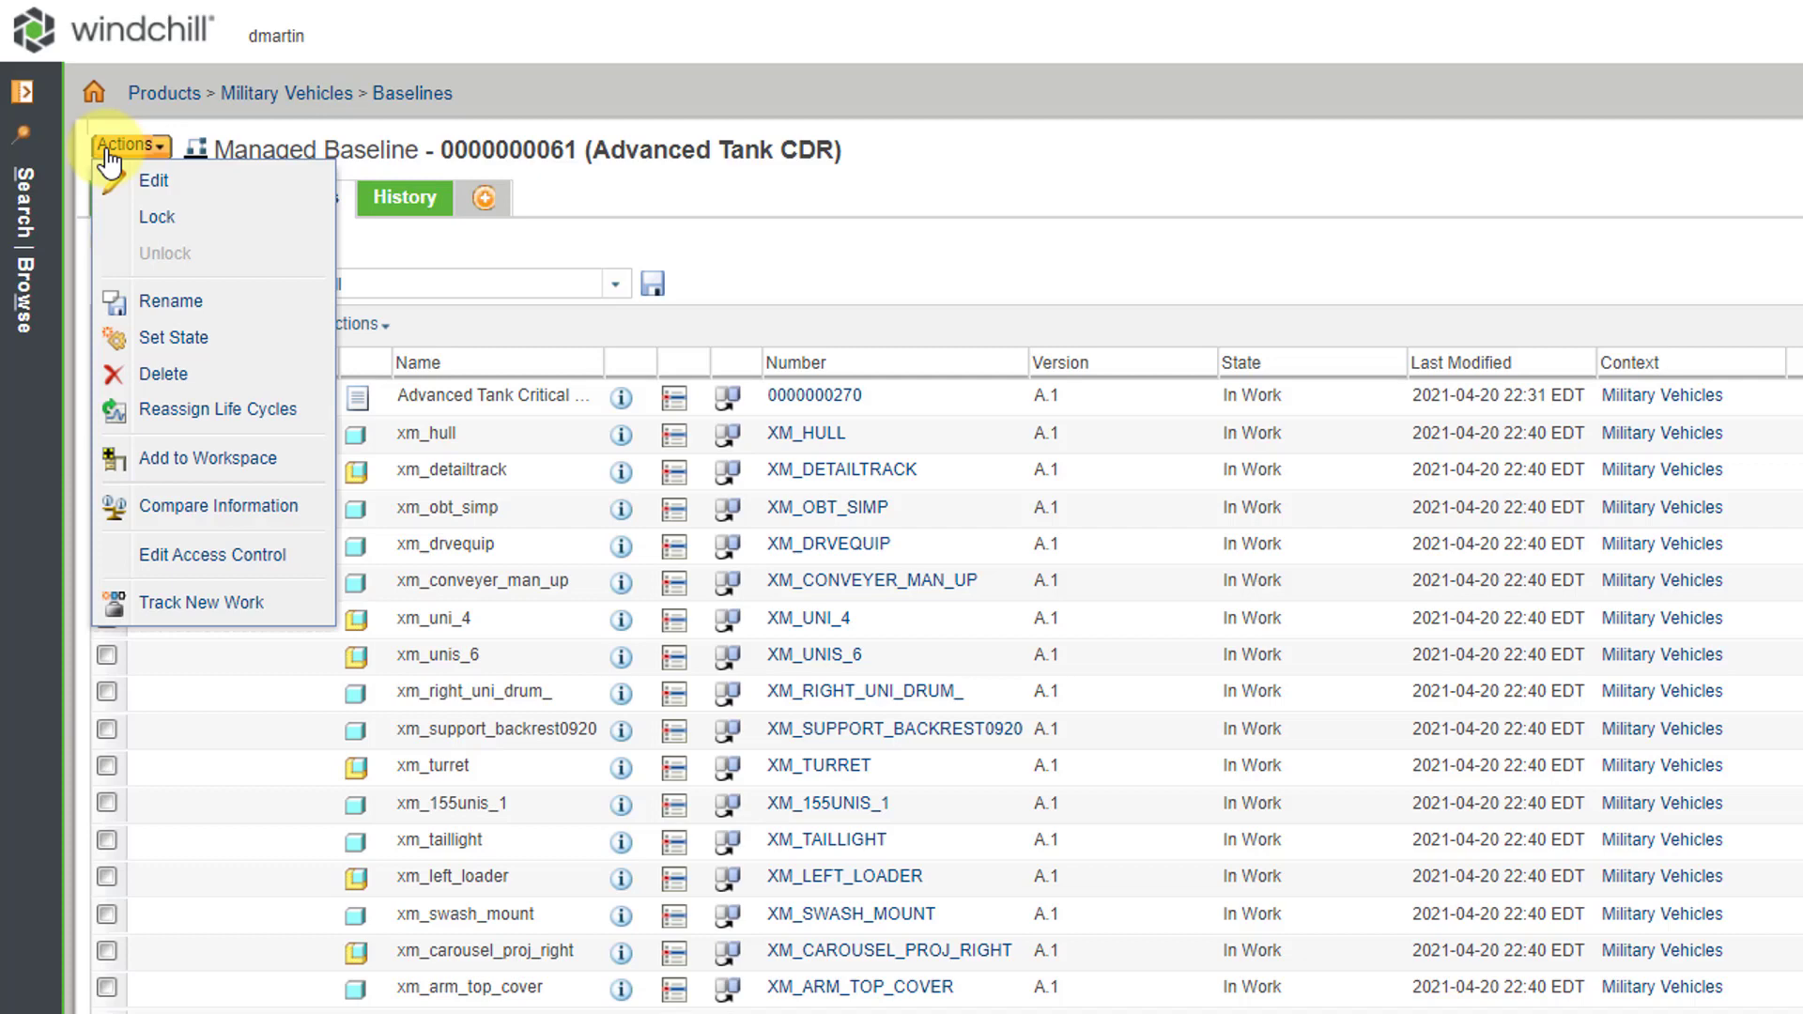
# Lock the Advanced Tank CDR baseline and confirm its details show Protected Yes and locked by the user.
pyautogui.click(154, 225)
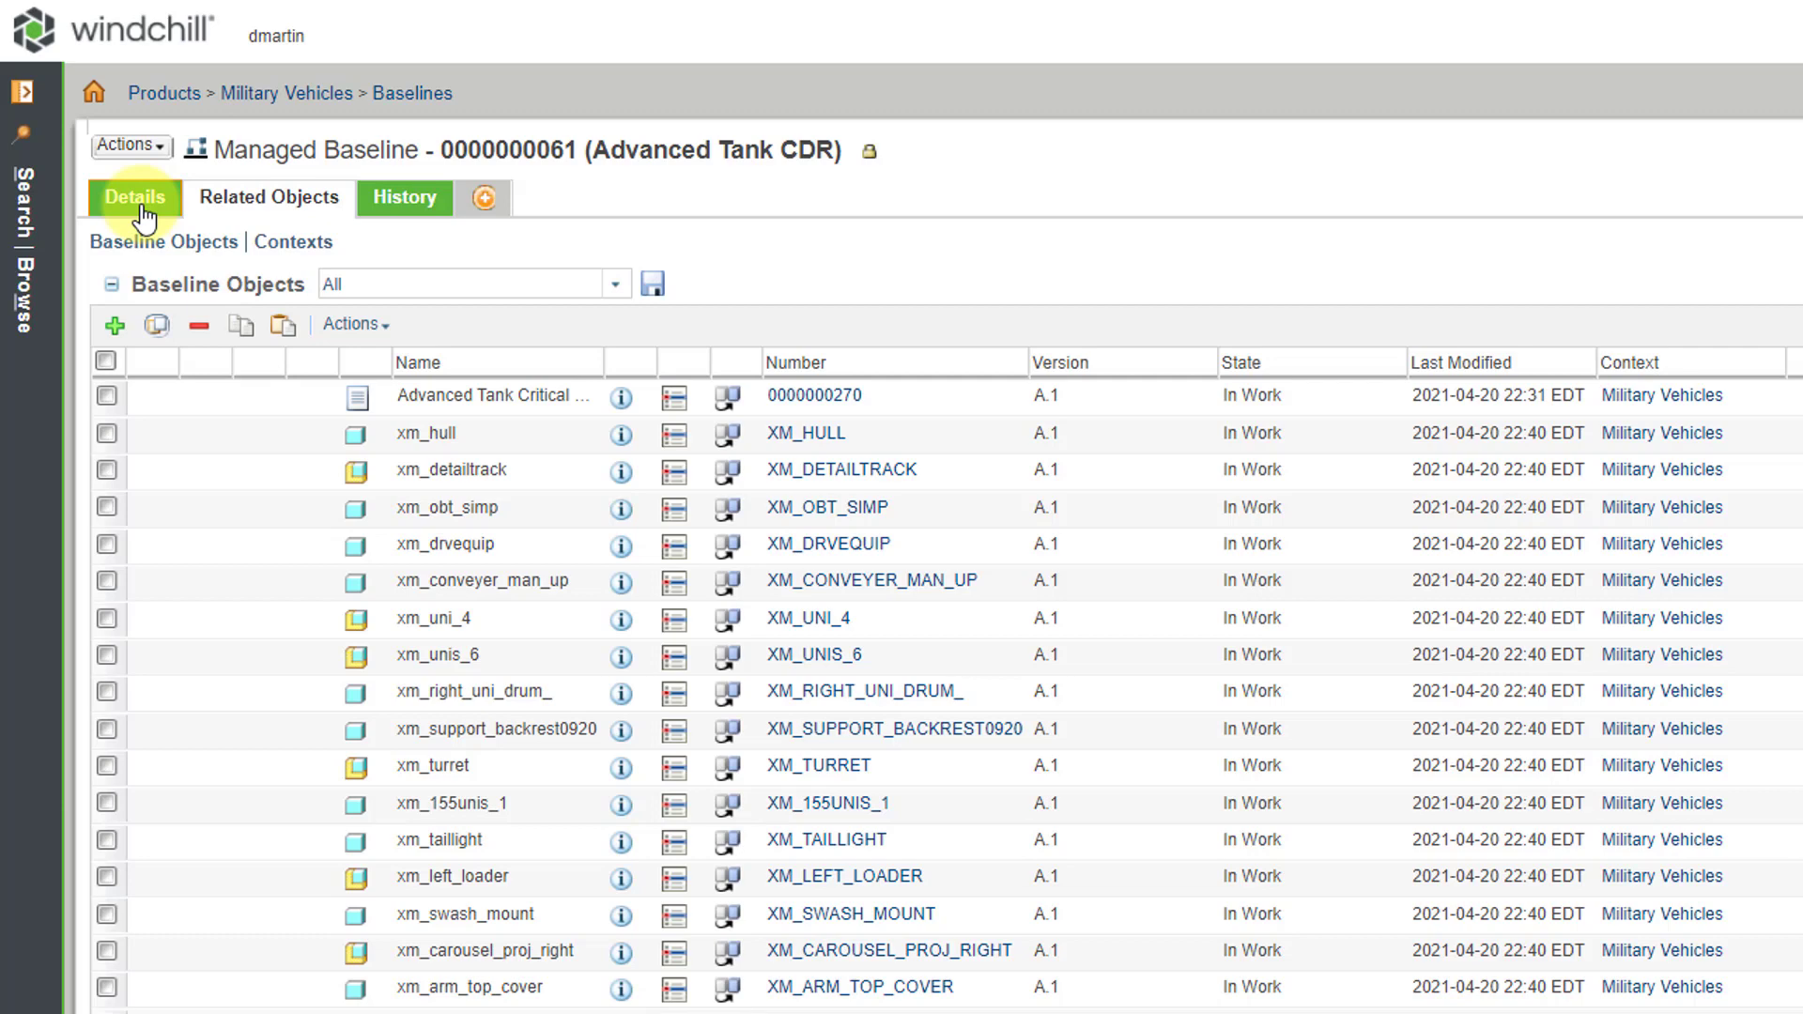
pyautogui.click(140, 202)
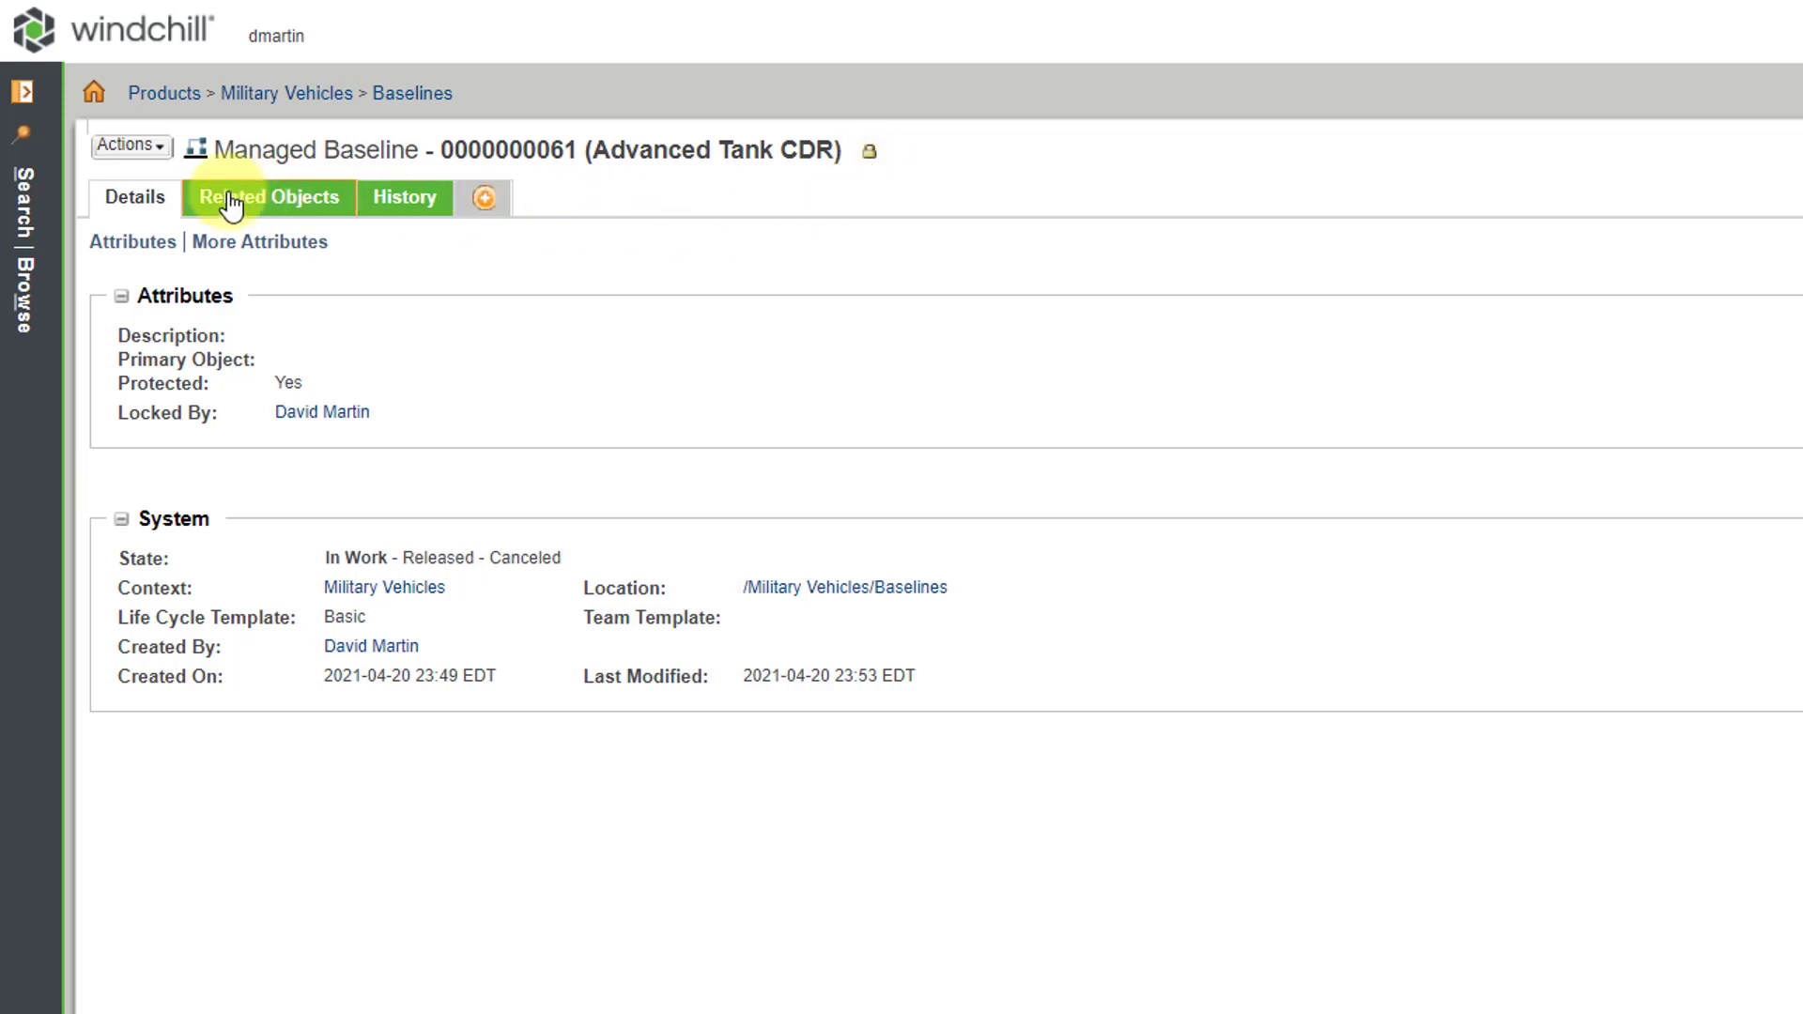
pyautogui.click(282, 199)
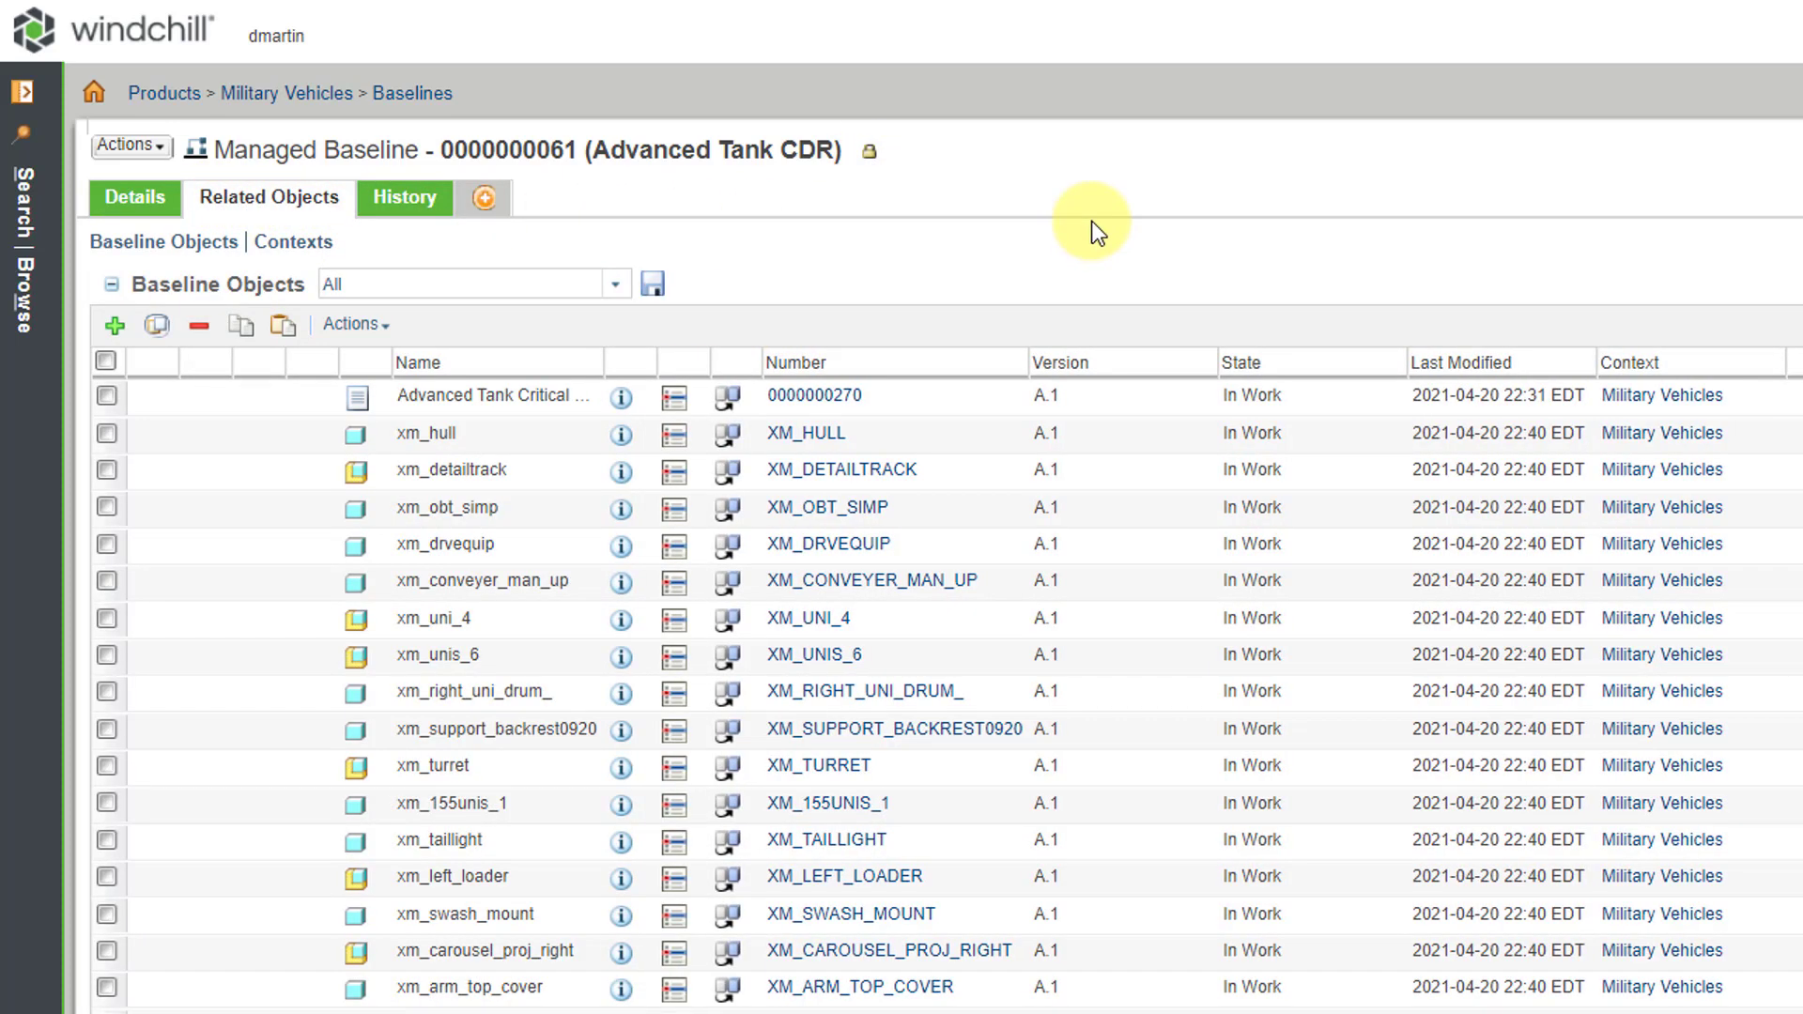